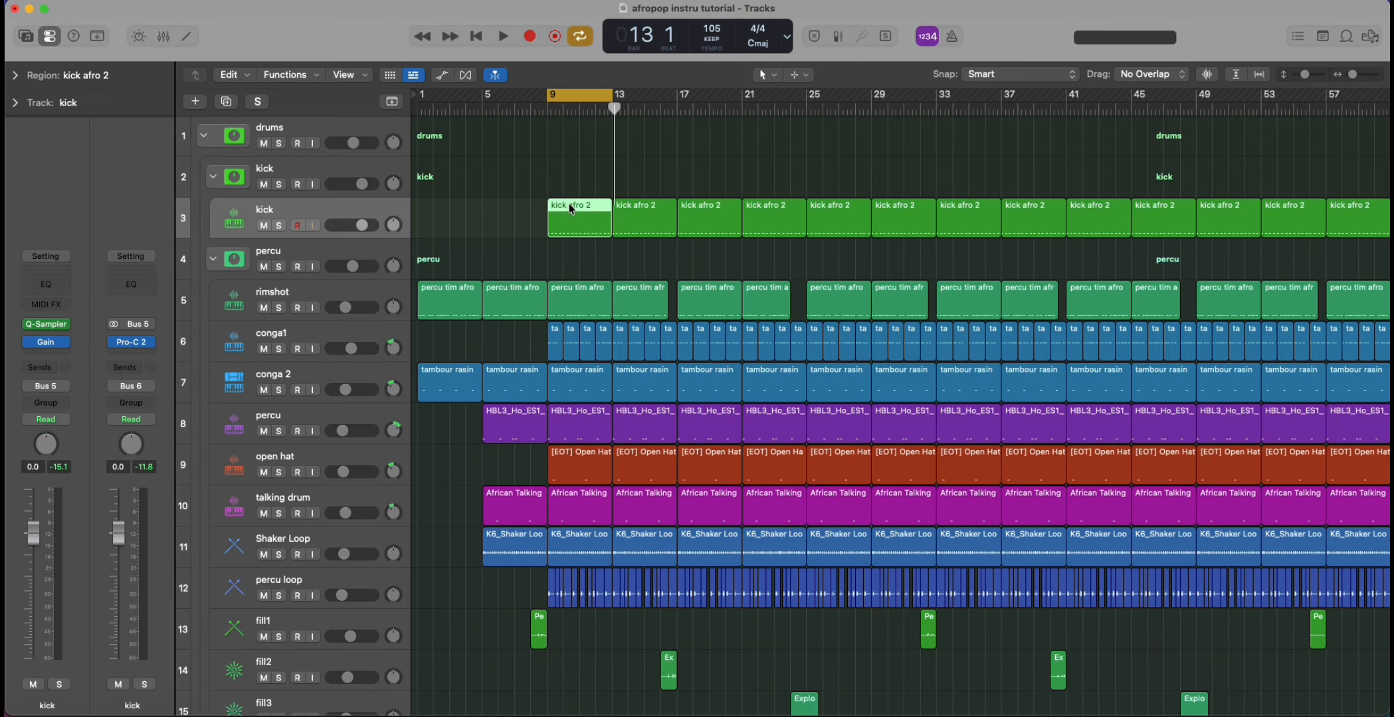
Solo the kick track and play its "kick afro 2" region at bar 9 with the notes shown in the Piano Roll.
{"action": "double_click", "coordinate": [569, 204]}
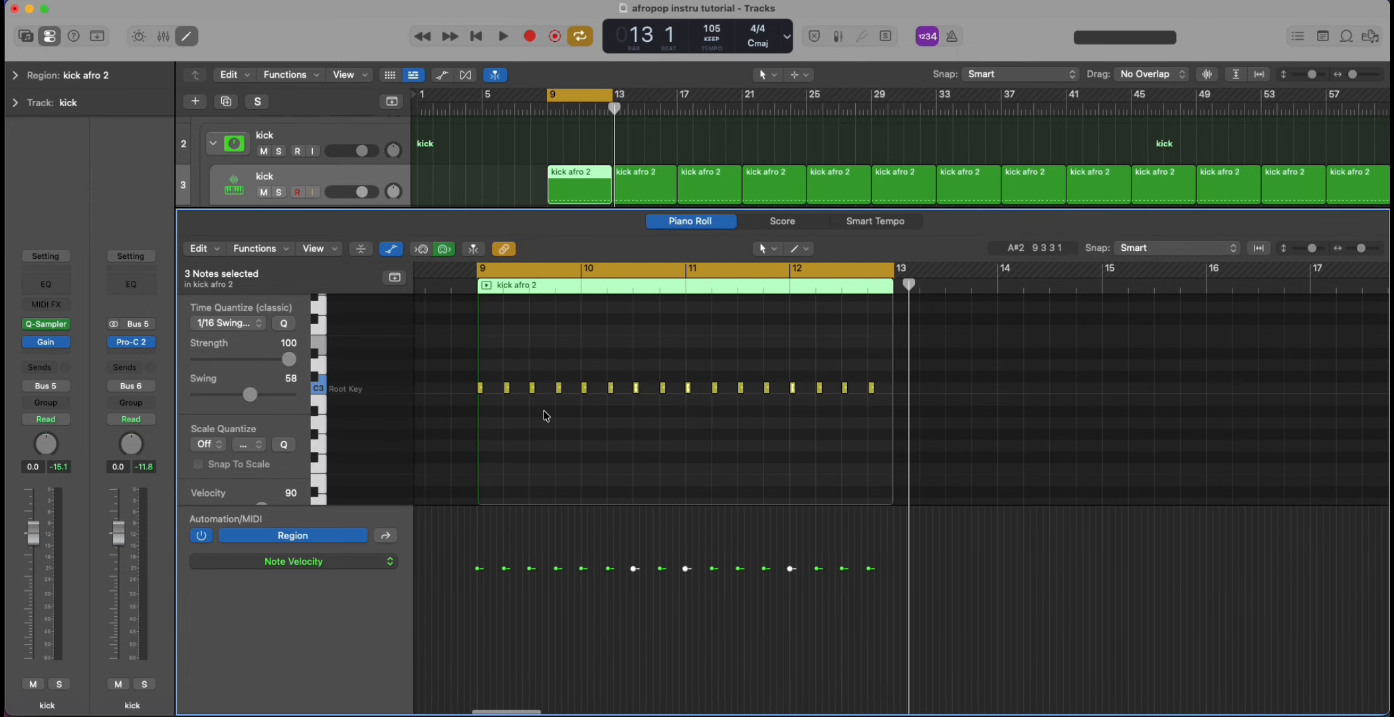
{"action": "left_click_drag", "start_coordinate": [458, 422], "coordinate": [922, 372]}
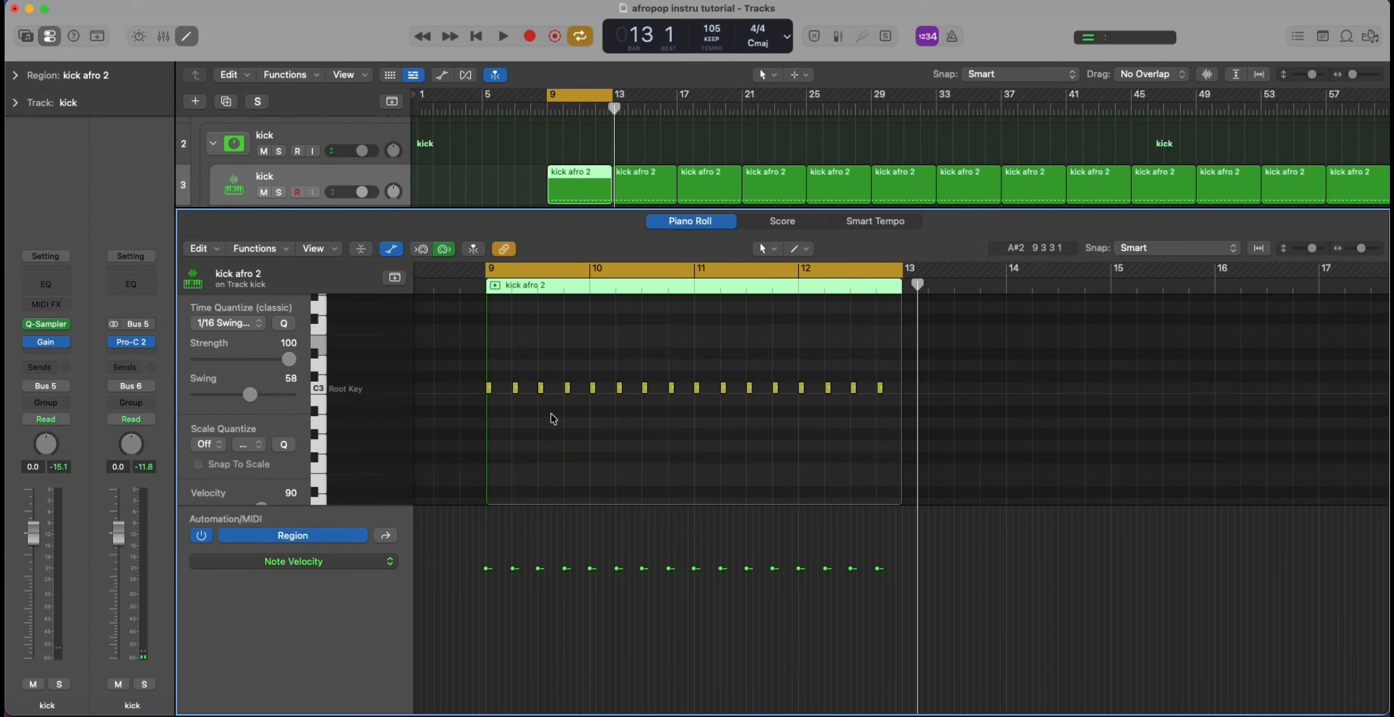
{"action": "left_click", "coordinate": [280, 192]}
{"action": "key", "text": "space"}
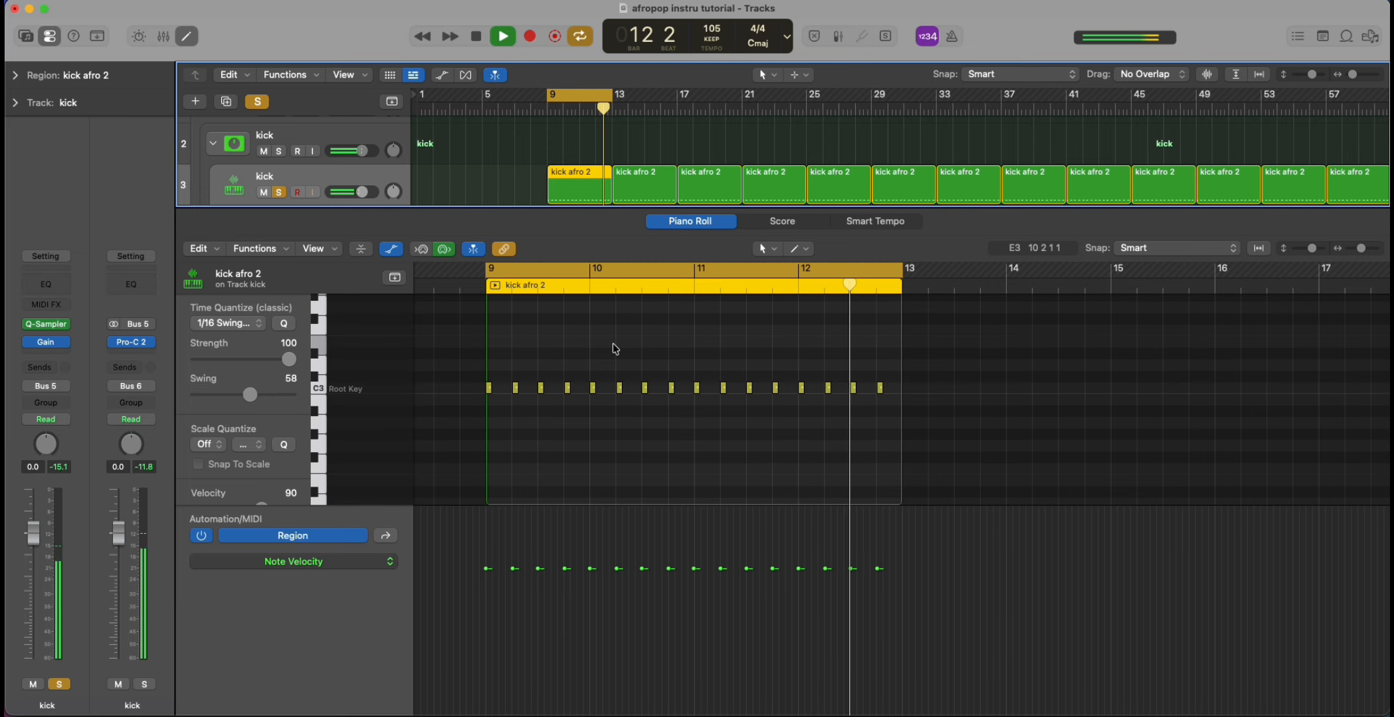
{"action": "key", "text": "space"}
{"action": "key", "text": "e"}
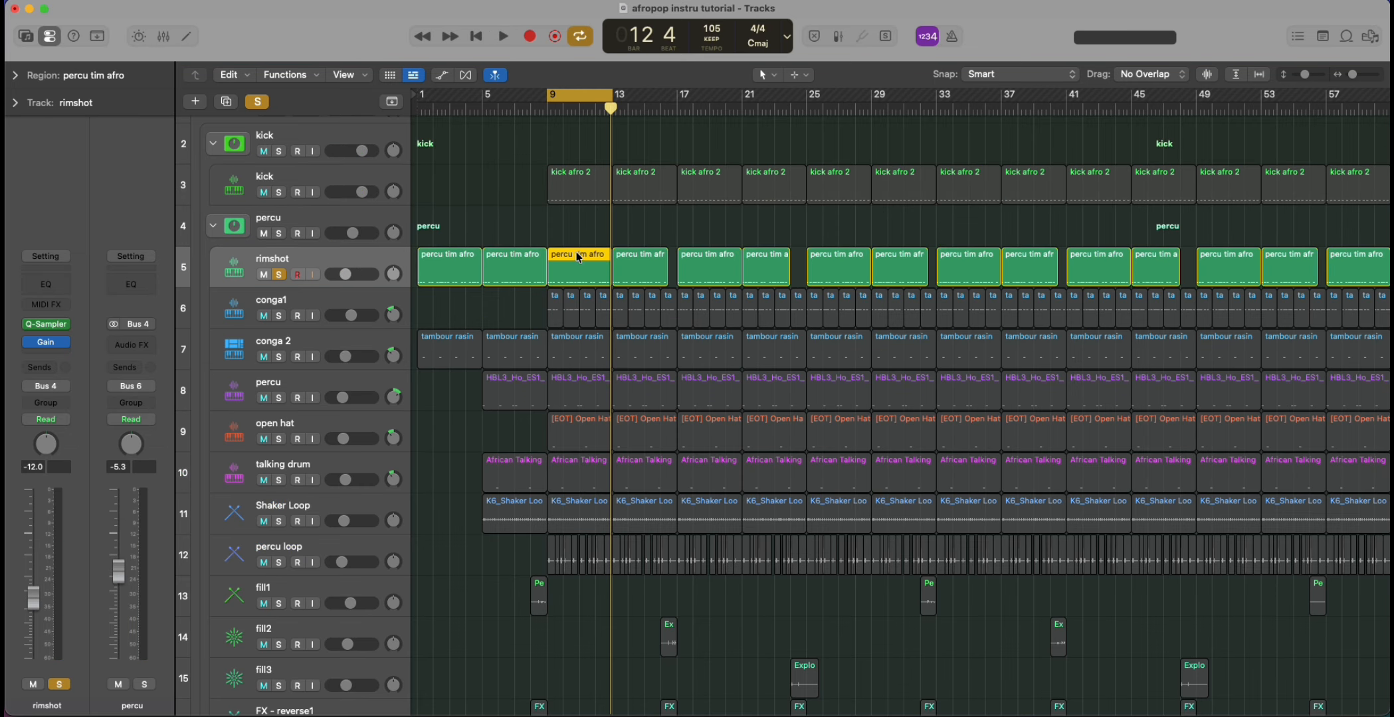
Solo the rimshot together with the kick and play the rimshot's bar 9 region with its notes shown in the Piano Roll.
{"action": "double_click", "coordinate": [576, 252]}
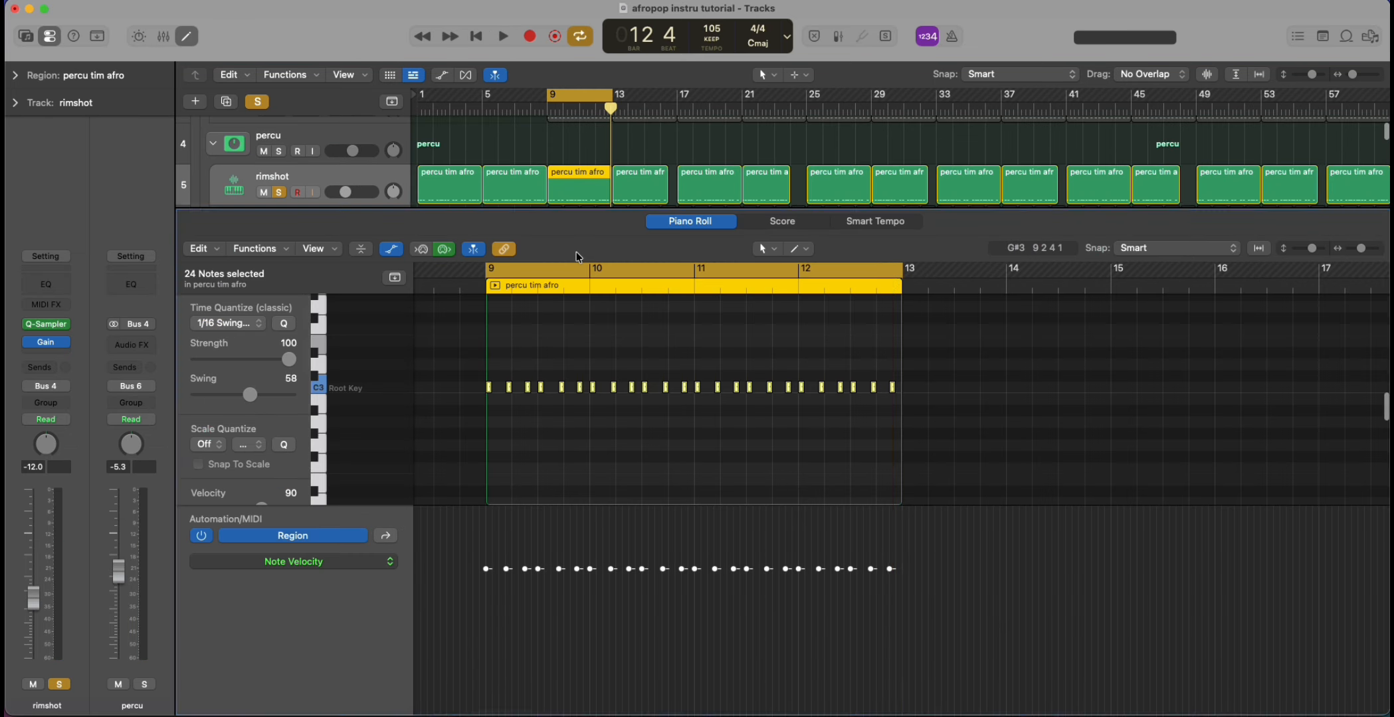
{"action": "left_click", "coordinate": [185, 33]}
{"action": "scroll", "coordinate": [341, 243], "scroll_direction": "up", "scroll_amount": 3}
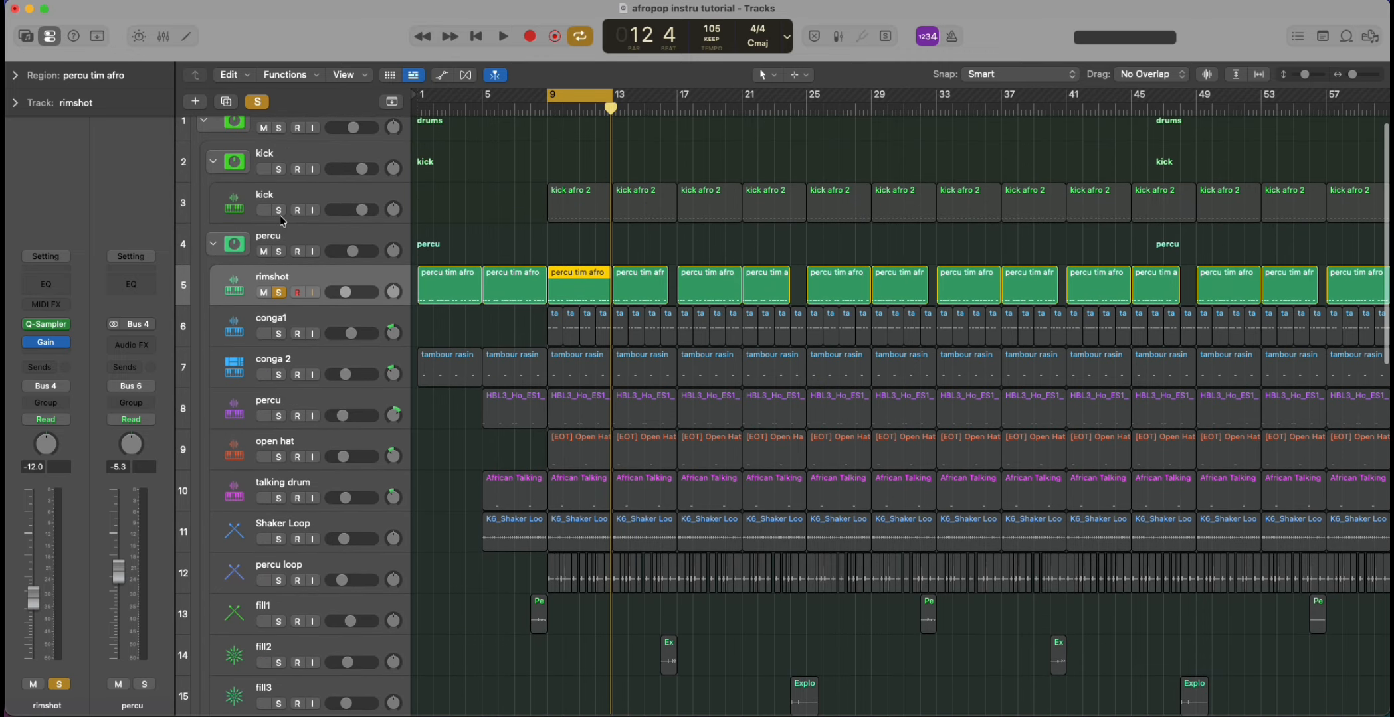
{"action": "left_click", "coordinate": [278, 210]}
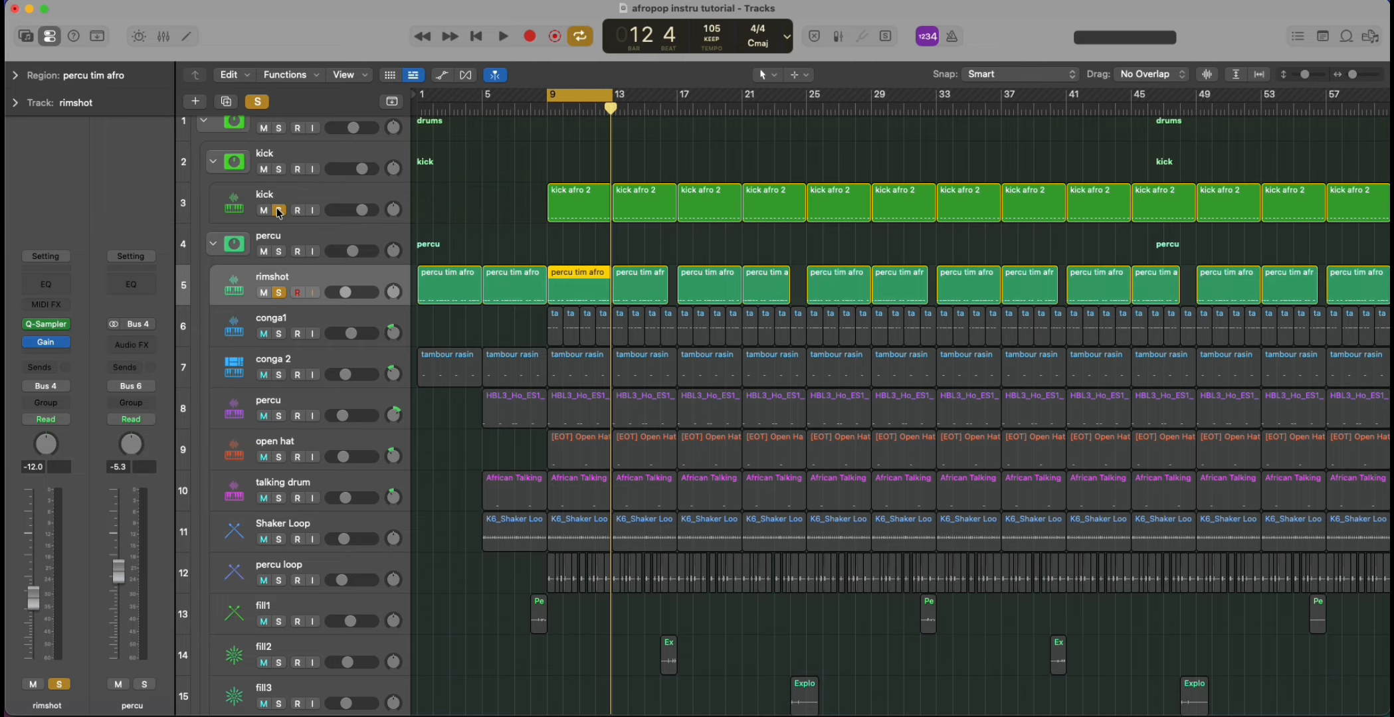
{"action": "double_click", "coordinate": [577, 278]}
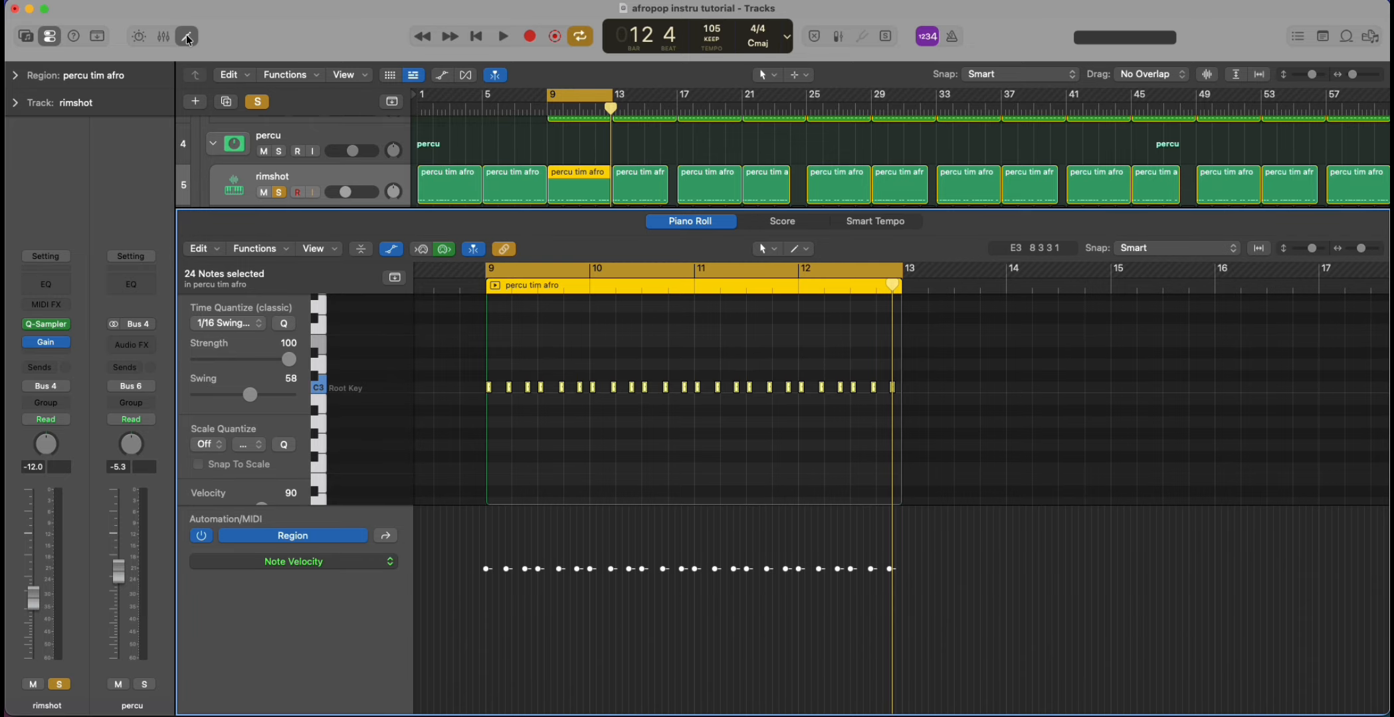
{"action": "key", "text": "space"}
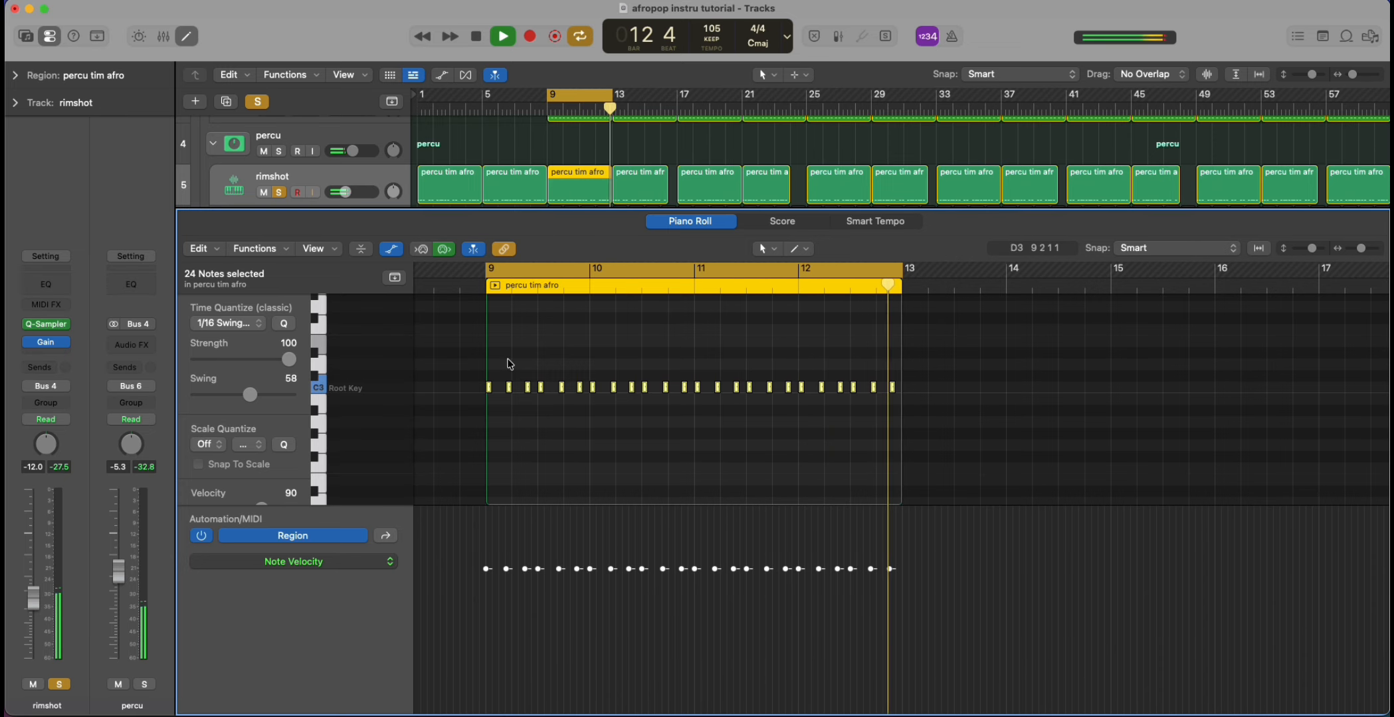
{"action": "key", "text": "space"}
{"action": "left_click", "coordinate": [186, 34]}
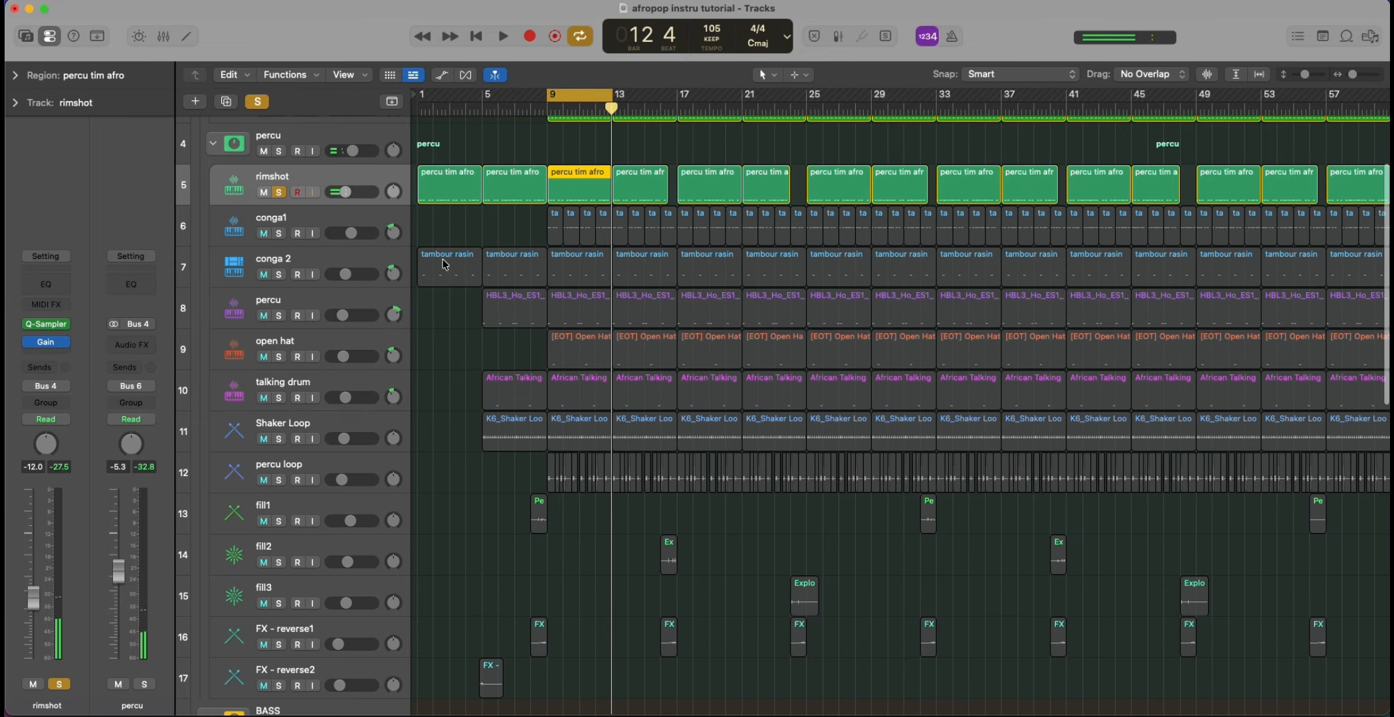
Add conga1 to the soloed tracks and play its regions from bars 9 to 13 with the notes enlarged in the Piano Roll.
{"action": "left_click", "coordinate": [278, 234]}
{"action": "left_click", "coordinate": [279, 224]}
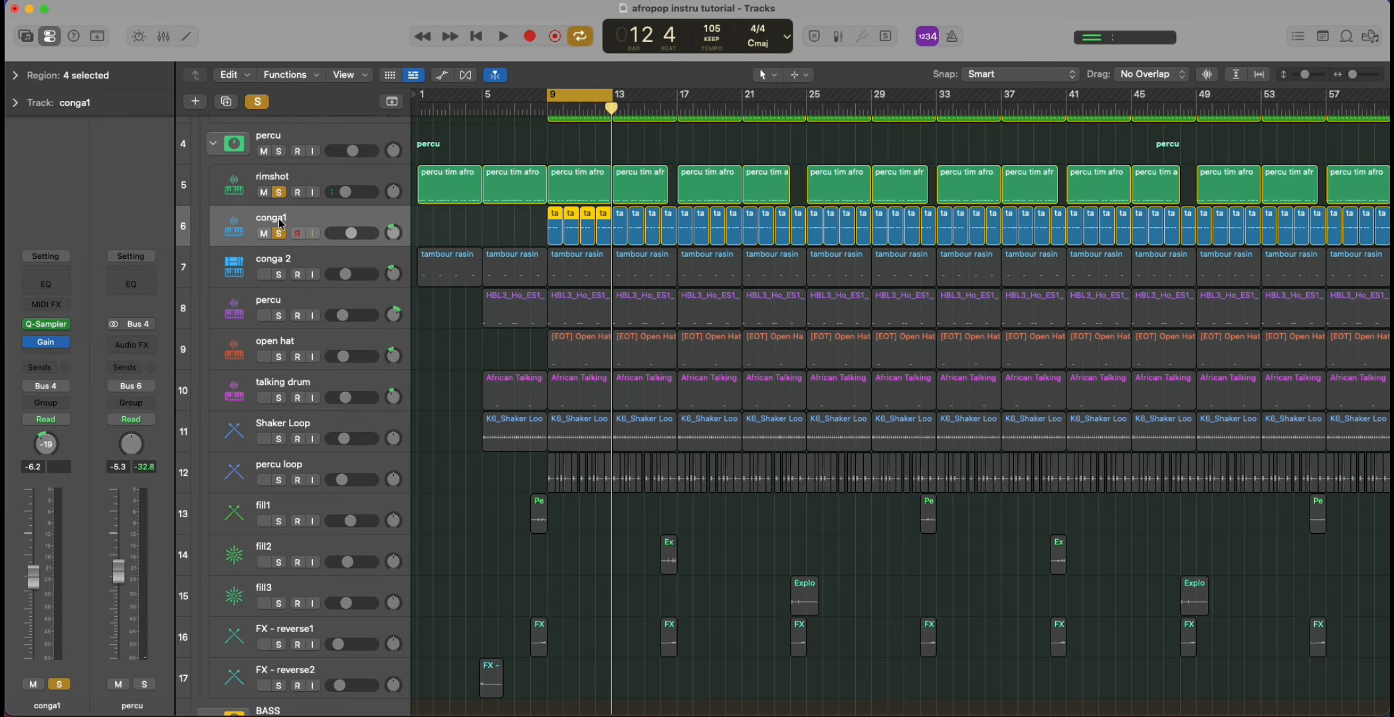
{"action": "double_click", "coordinate": [551, 216]}
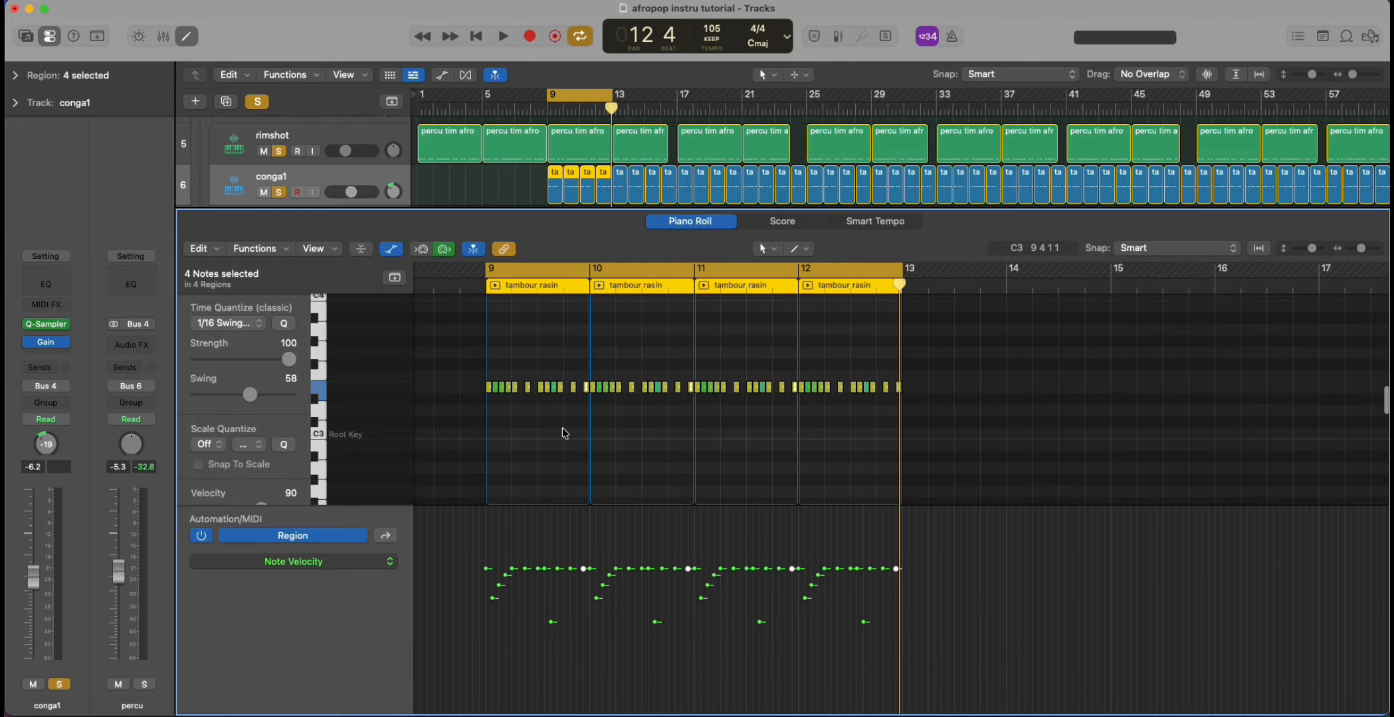
{"action": "key", "text": "space"}
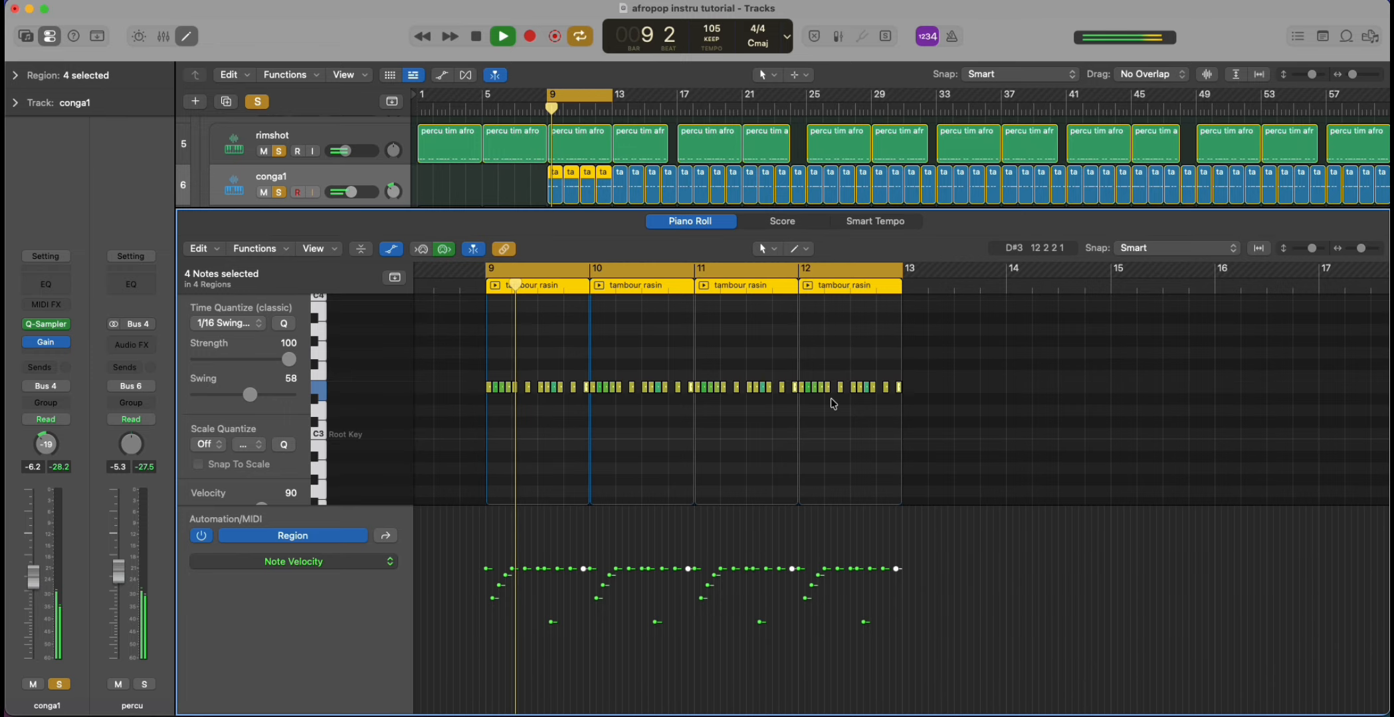
{"action": "left_click_drag", "start_coordinate": [1359, 248], "coordinate": [1362, 248]}
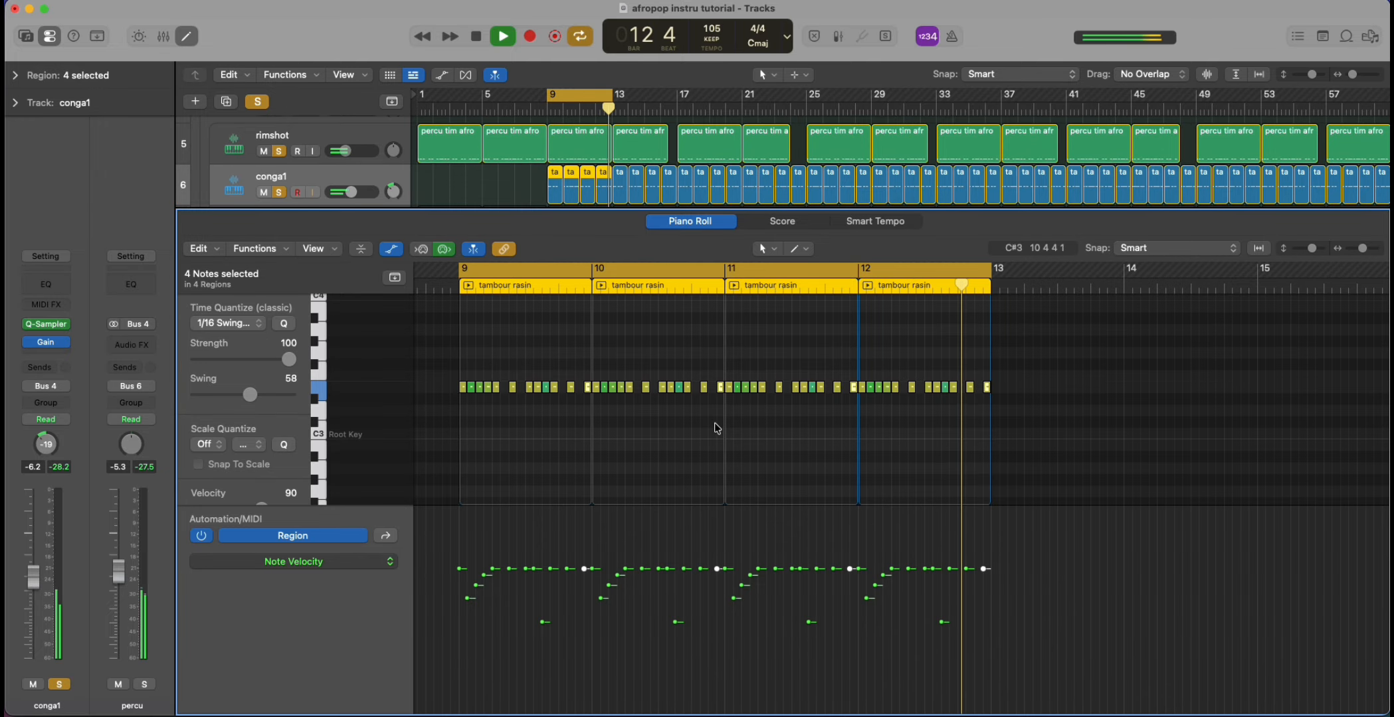
{"action": "key", "text": "space"}
{"action": "left_click", "coordinate": [188, 38]}
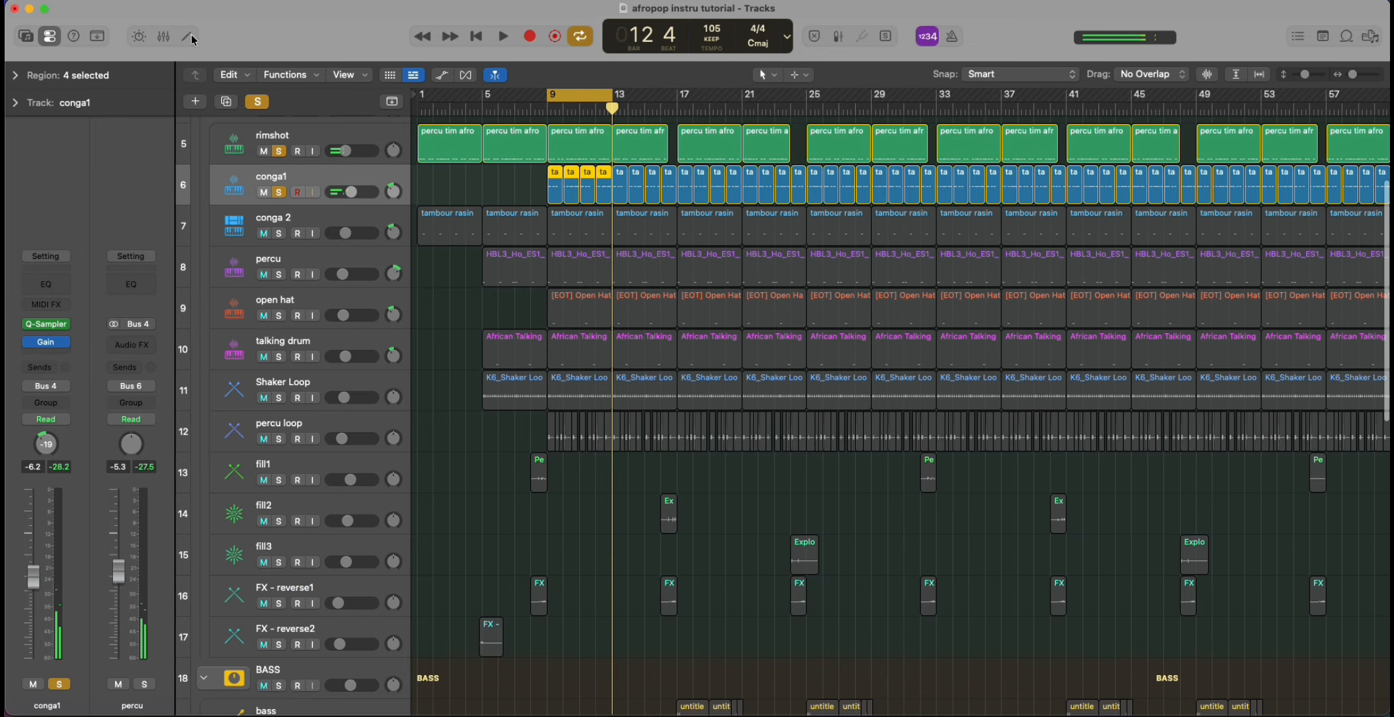
Add conga 2 to the soloed tracks and play its "tambour rasin" region at bar 9 with the notes shown in the Piano Roll.
{"action": "left_click", "coordinate": [307, 219]}
{"action": "double_click", "coordinate": [569, 221]}
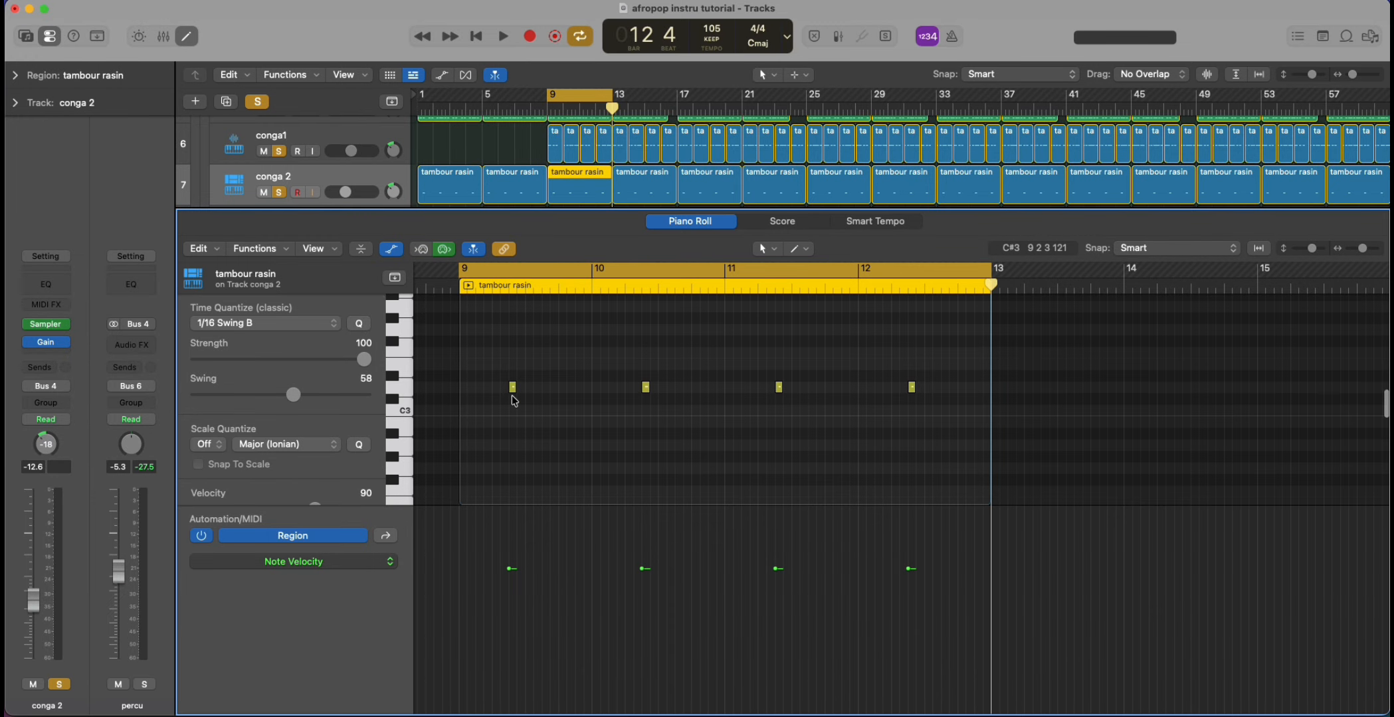
{"action": "key", "text": "space"}
{"action": "key", "text": "space"}
{"action": "key", "text": "space"}
{"action": "key", "text": "space"}
{"action": "key", "text": "space"}
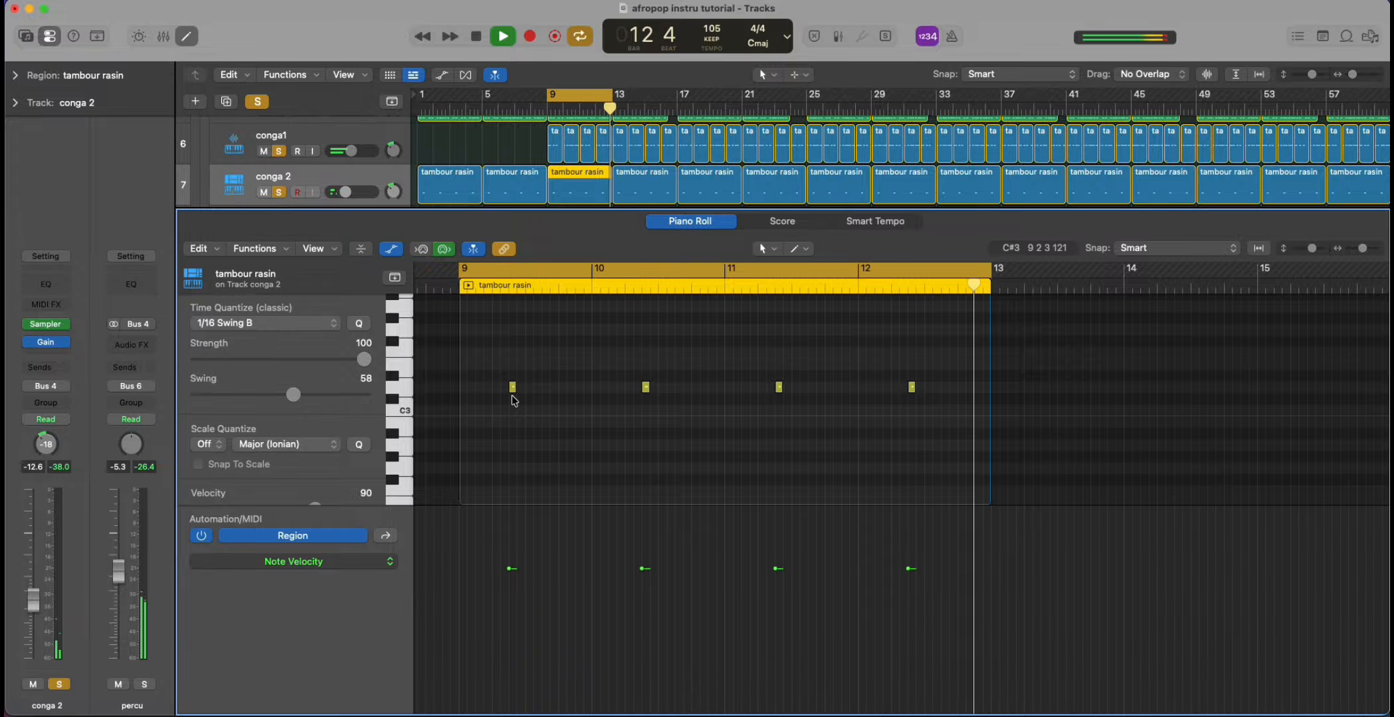
{"action": "key", "text": "space"}
{"action": "left_click", "coordinate": [189, 35]}
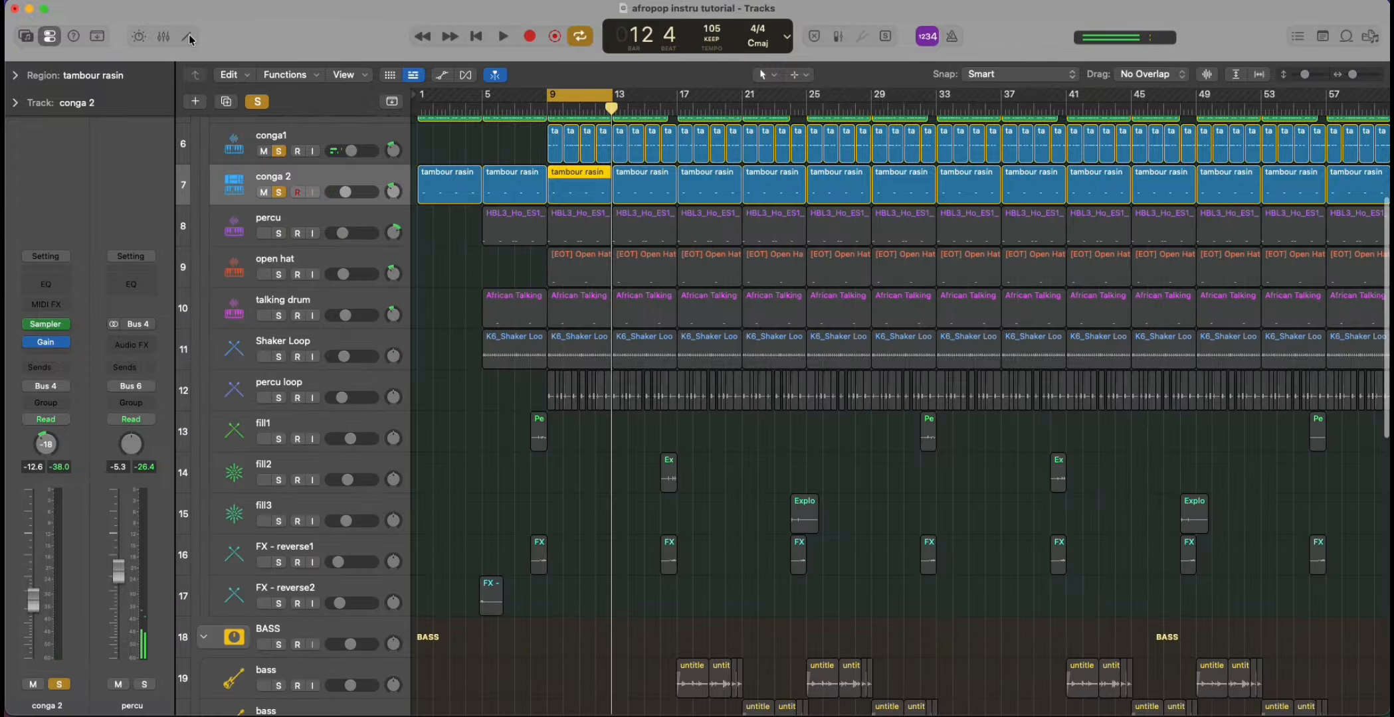
Add the purple percu track to the soloed tracks and play its bar 9 region with the notes shown in the Piano Roll.
{"action": "left_click", "coordinate": [324, 222]}
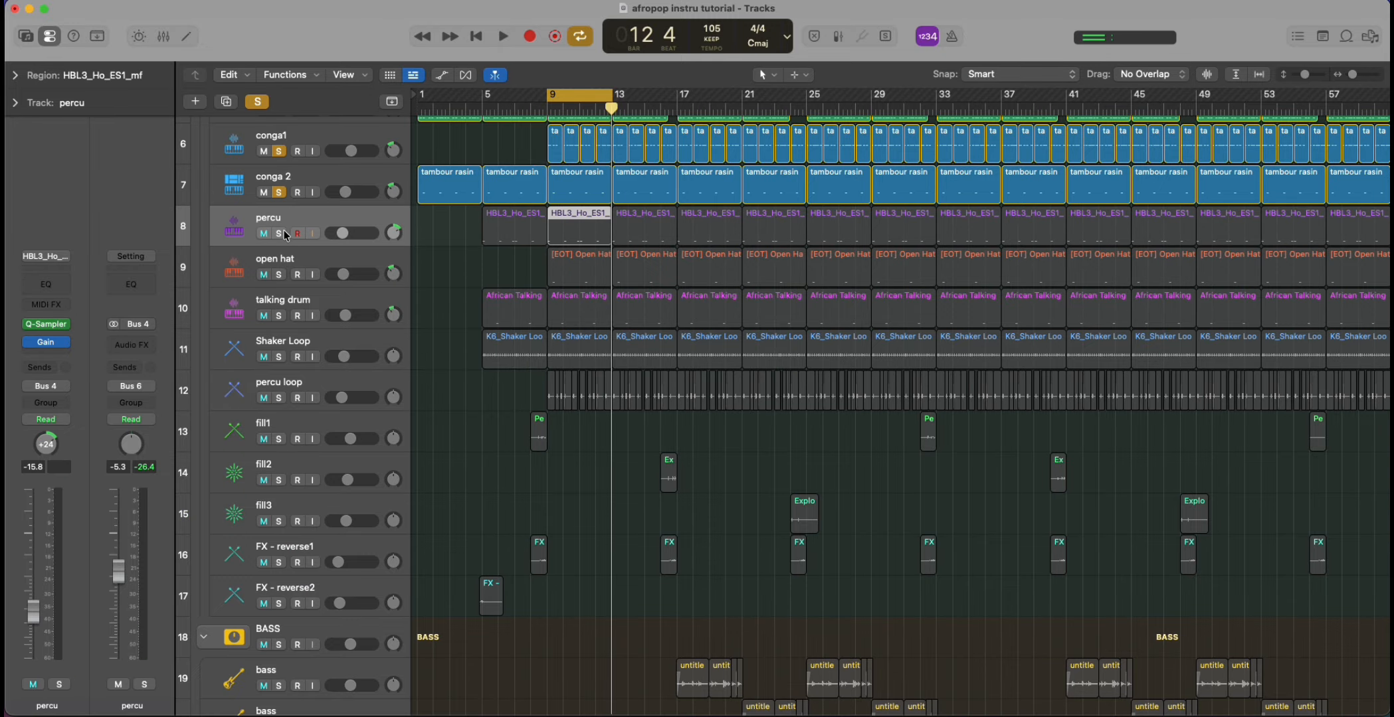
{"action": "left_click", "coordinate": [279, 234]}
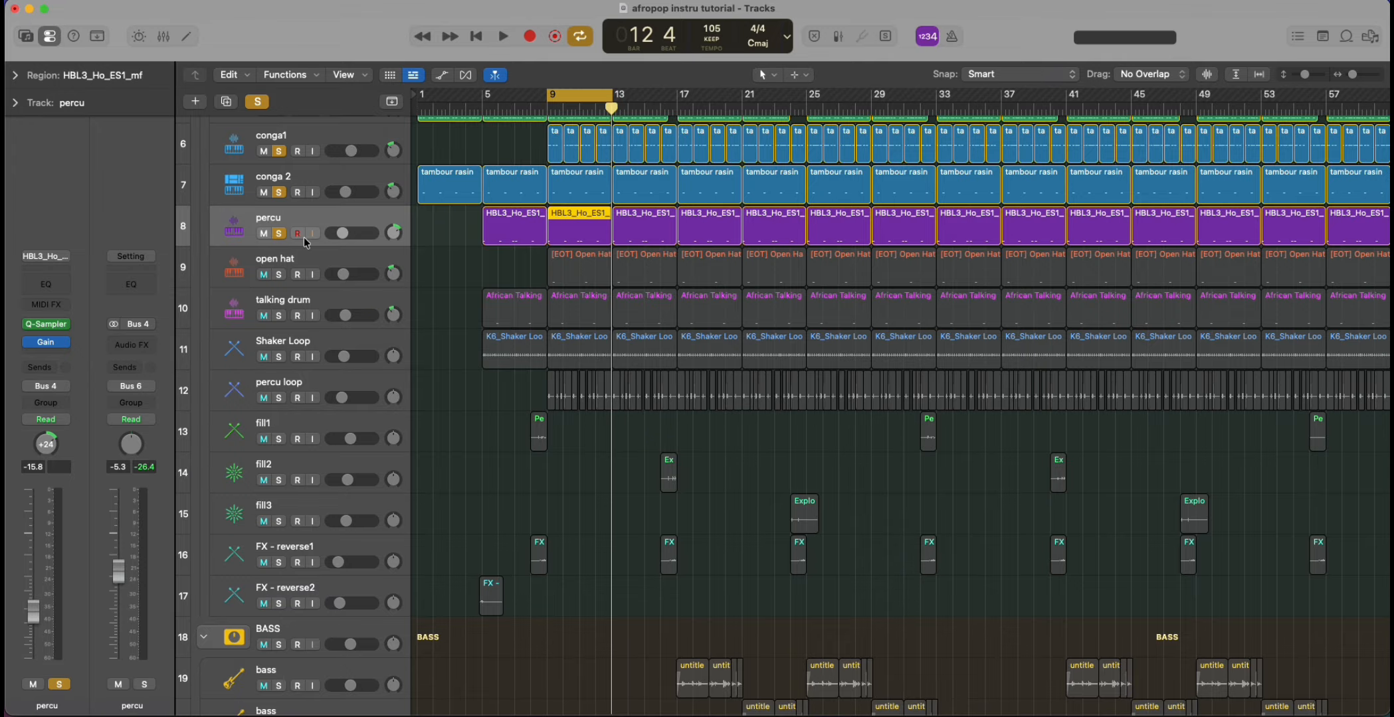
{"action": "left_click", "coordinate": [279, 235]}
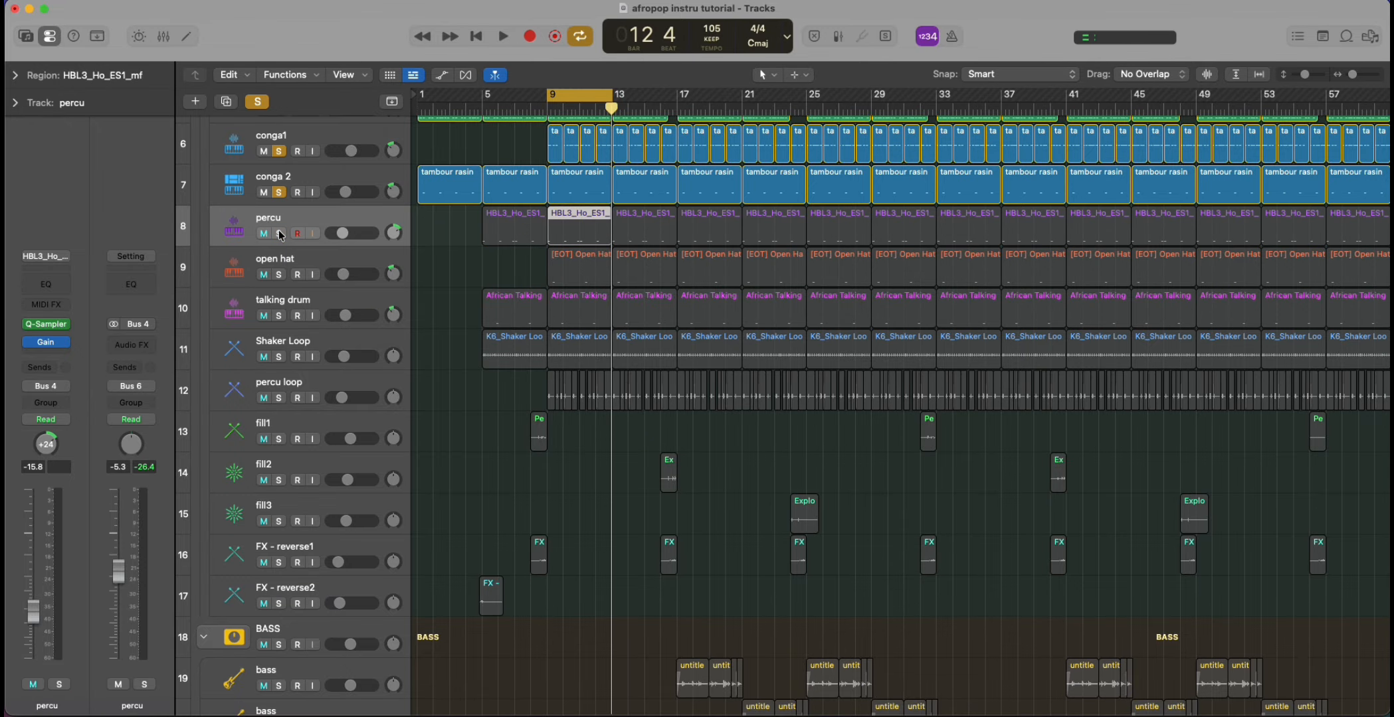
{"action": "left_click", "coordinate": [279, 235]}
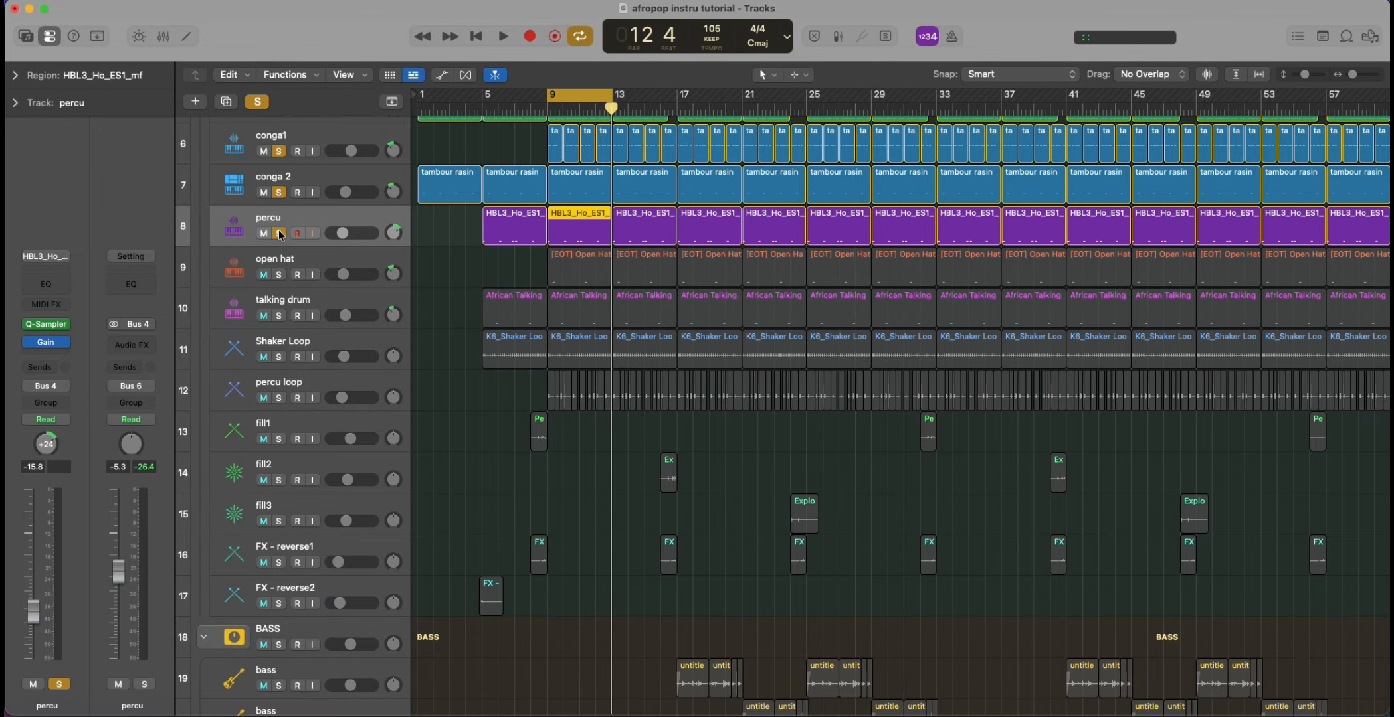
{"action": "double_click", "coordinate": [579, 214]}
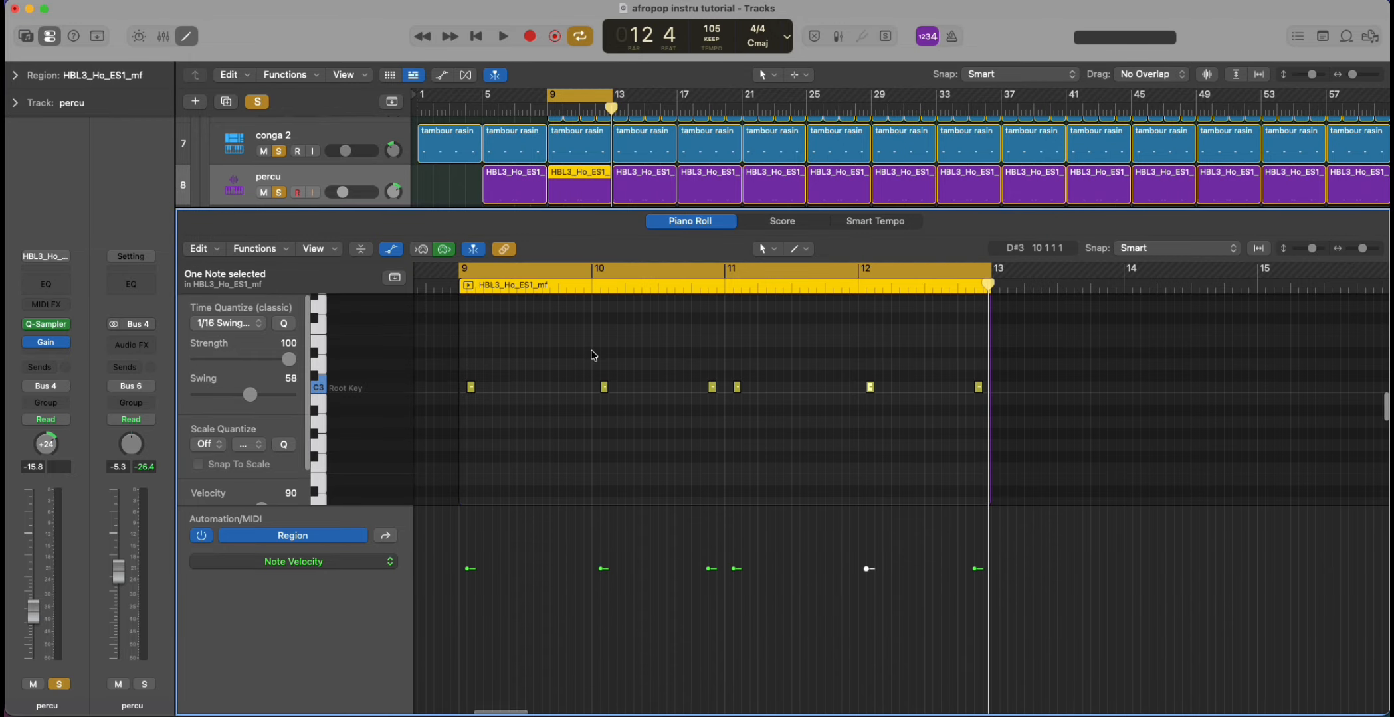
{"action": "key", "text": "space"}
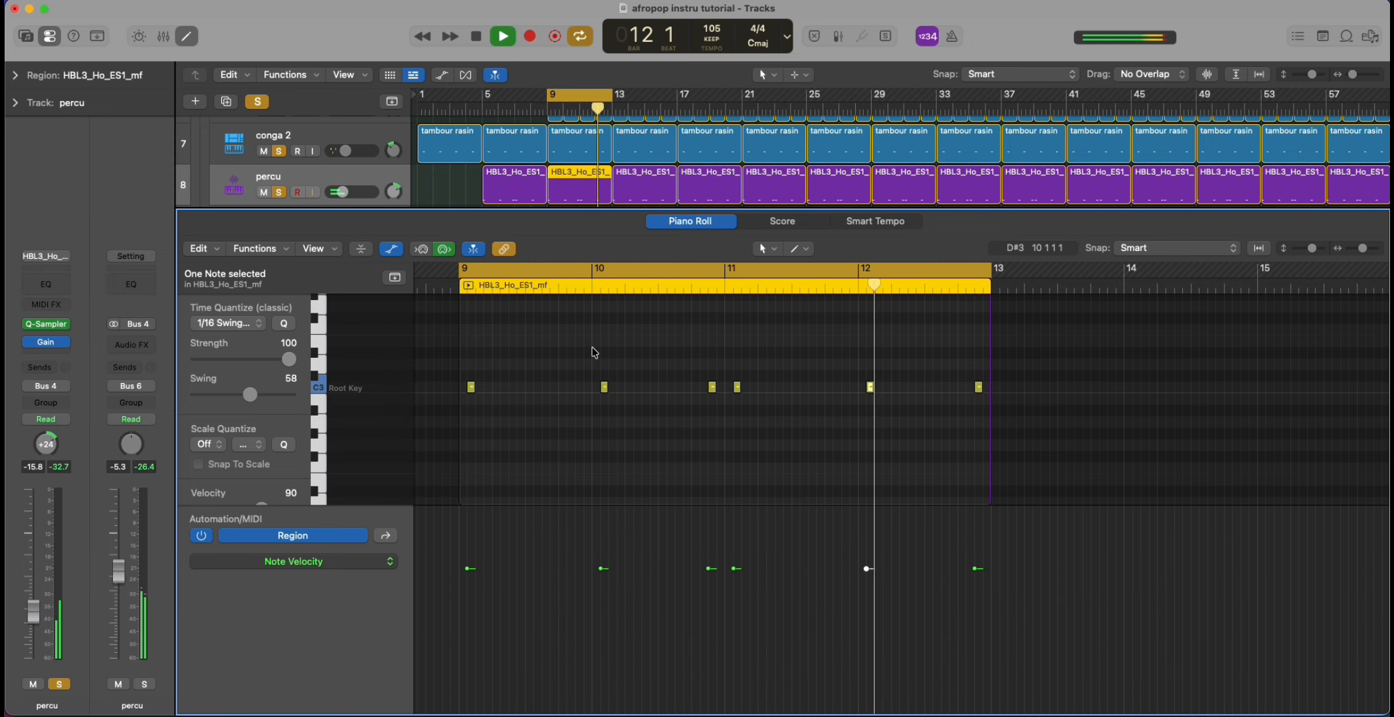
{"action": "key", "text": "space"}
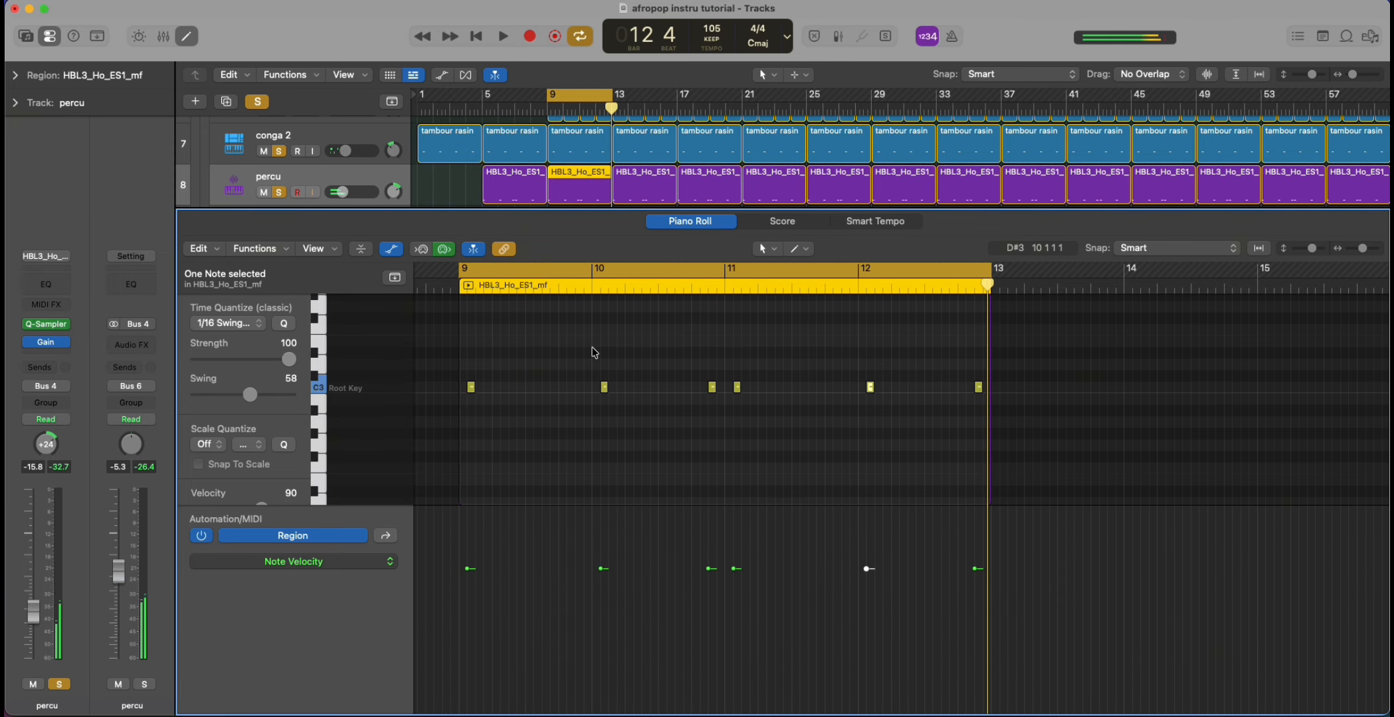
{"action": "left_click", "coordinate": [193, 38]}
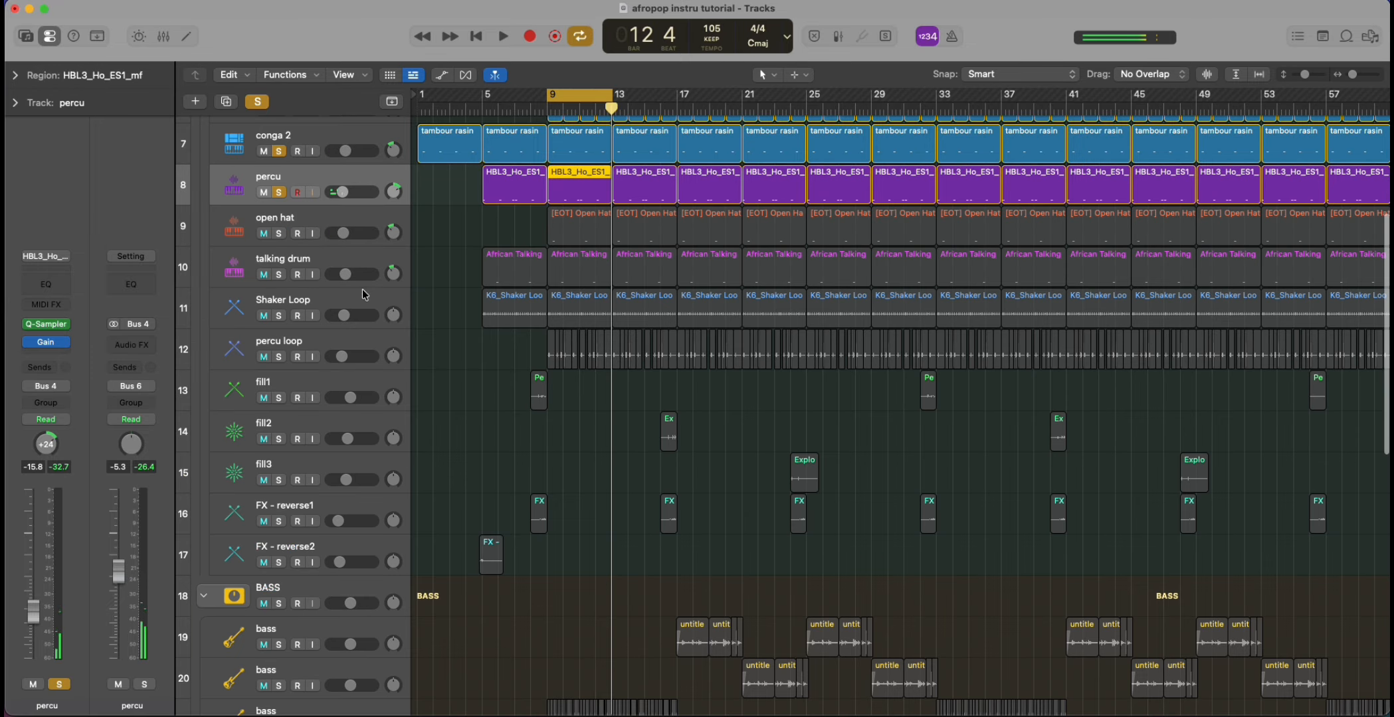
Add the open hat to the soloed tracks and play its bar 9 region with the notes shown in the Piano Roll.
{"action": "left_click", "coordinate": [287, 232]}
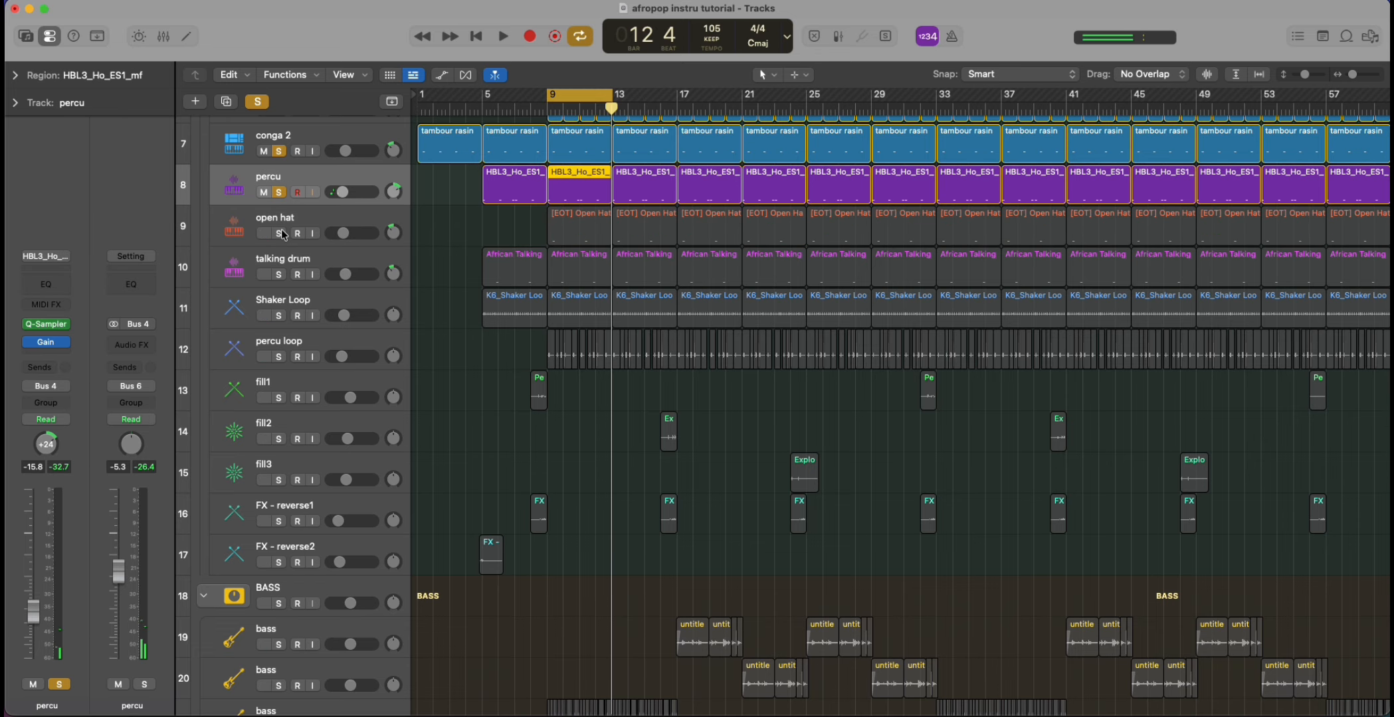
{"action": "left_click", "coordinate": [281, 231]}
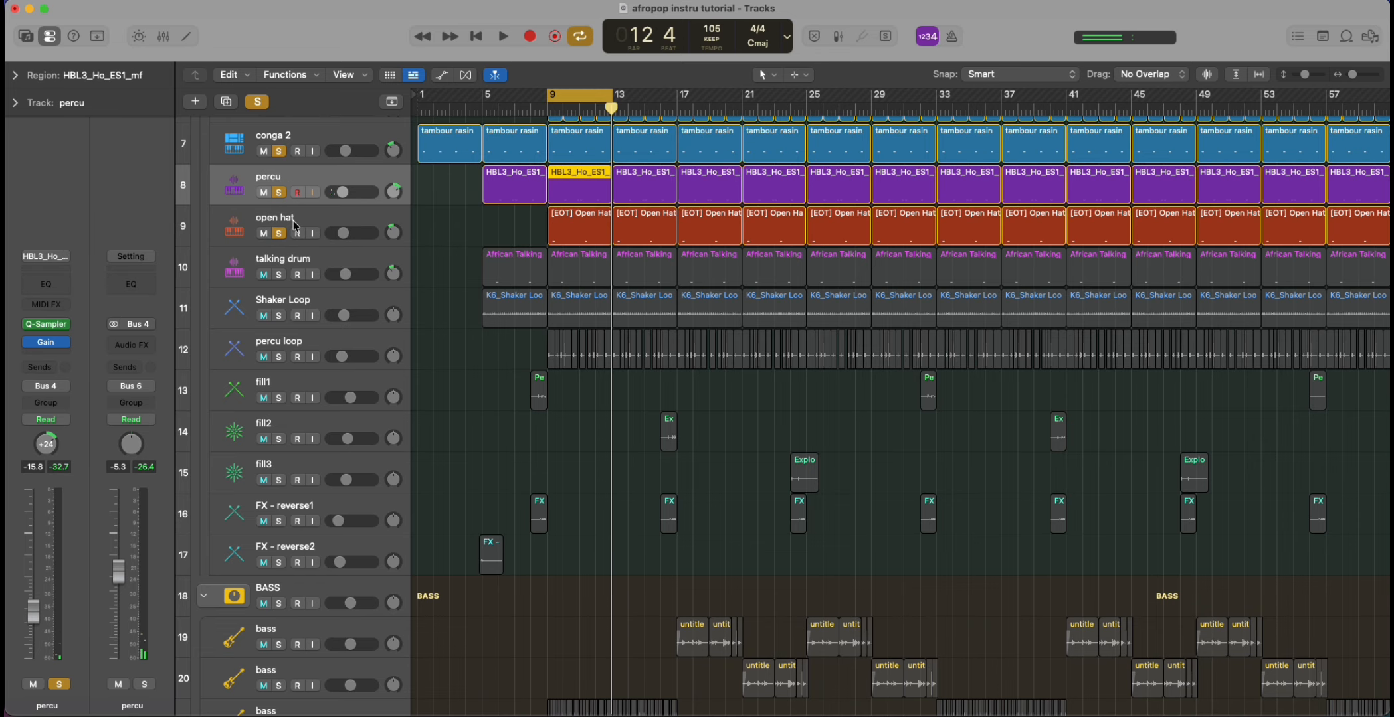
{"action": "left_click", "coordinate": [294, 221]}
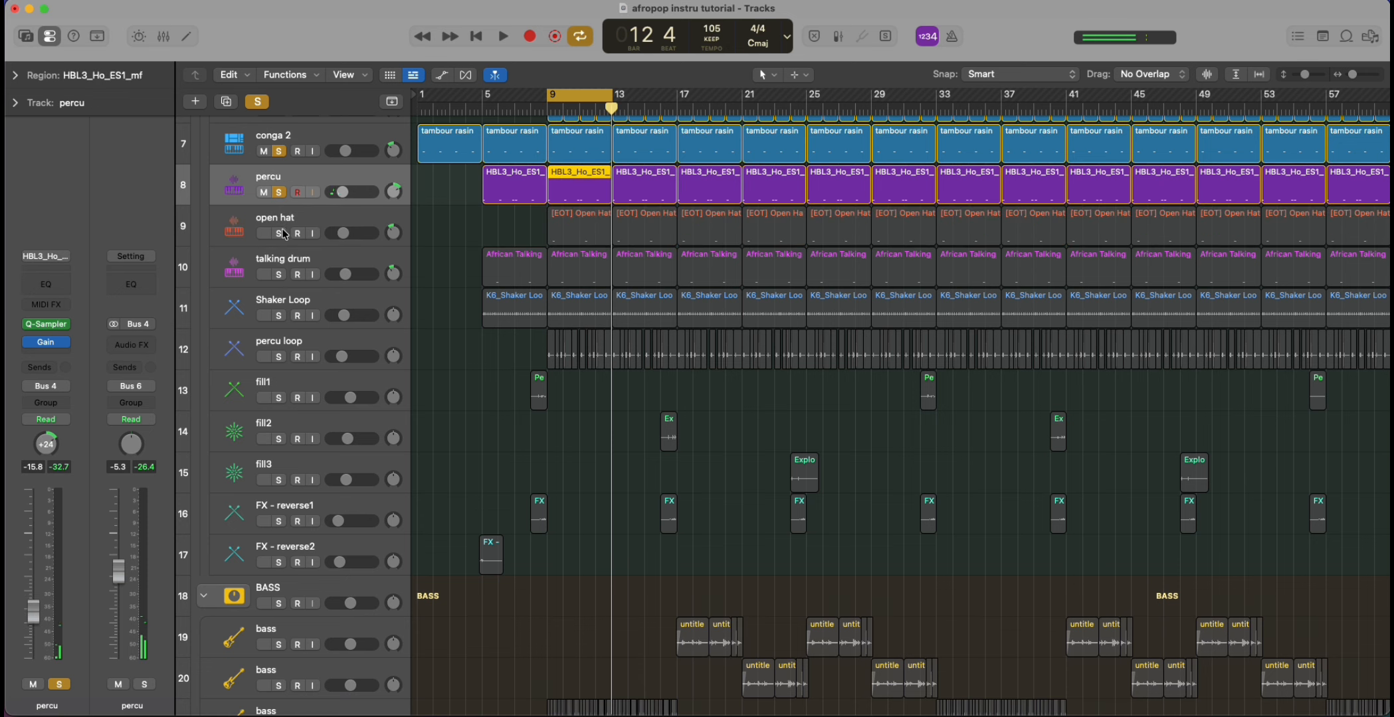
{"action": "left_click", "coordinate": [281, 232]}
{"action": "left_click", "coordinate": [299, 218]}
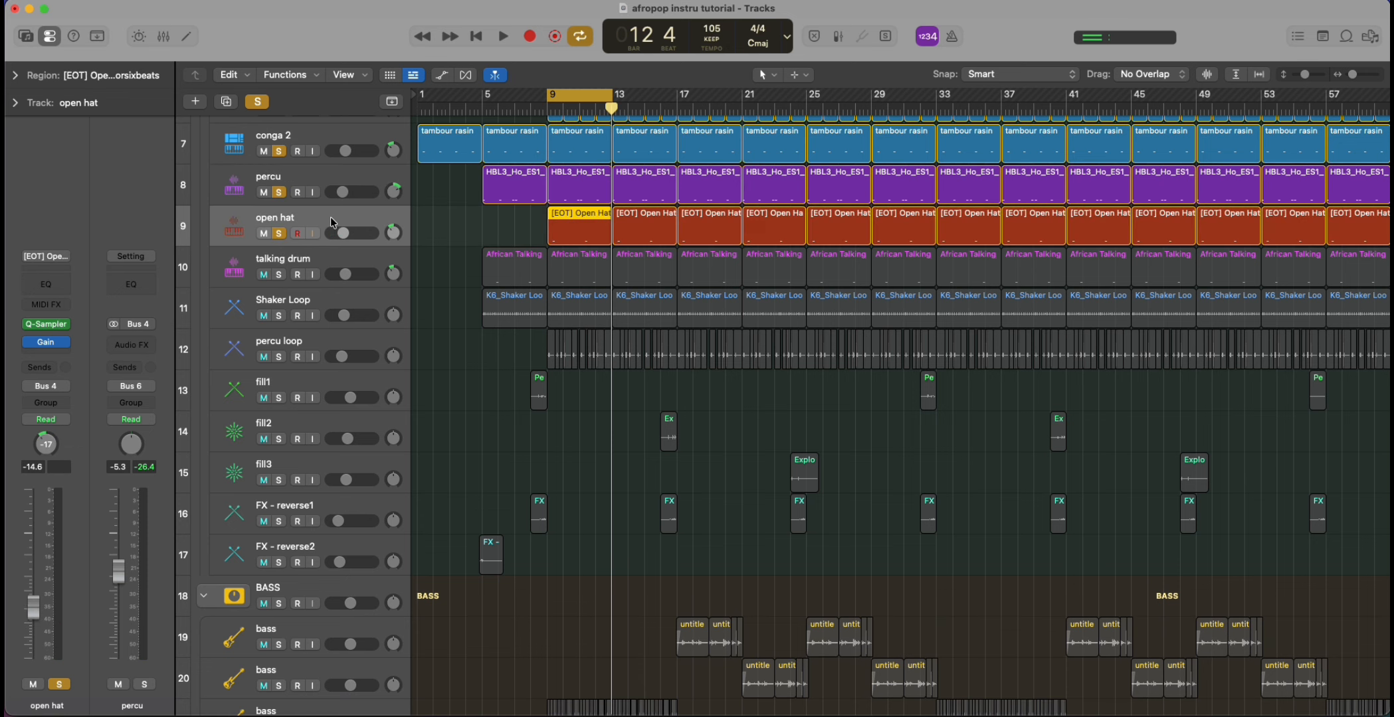
{"action": "double_click", "coordinate": [582, 216]}
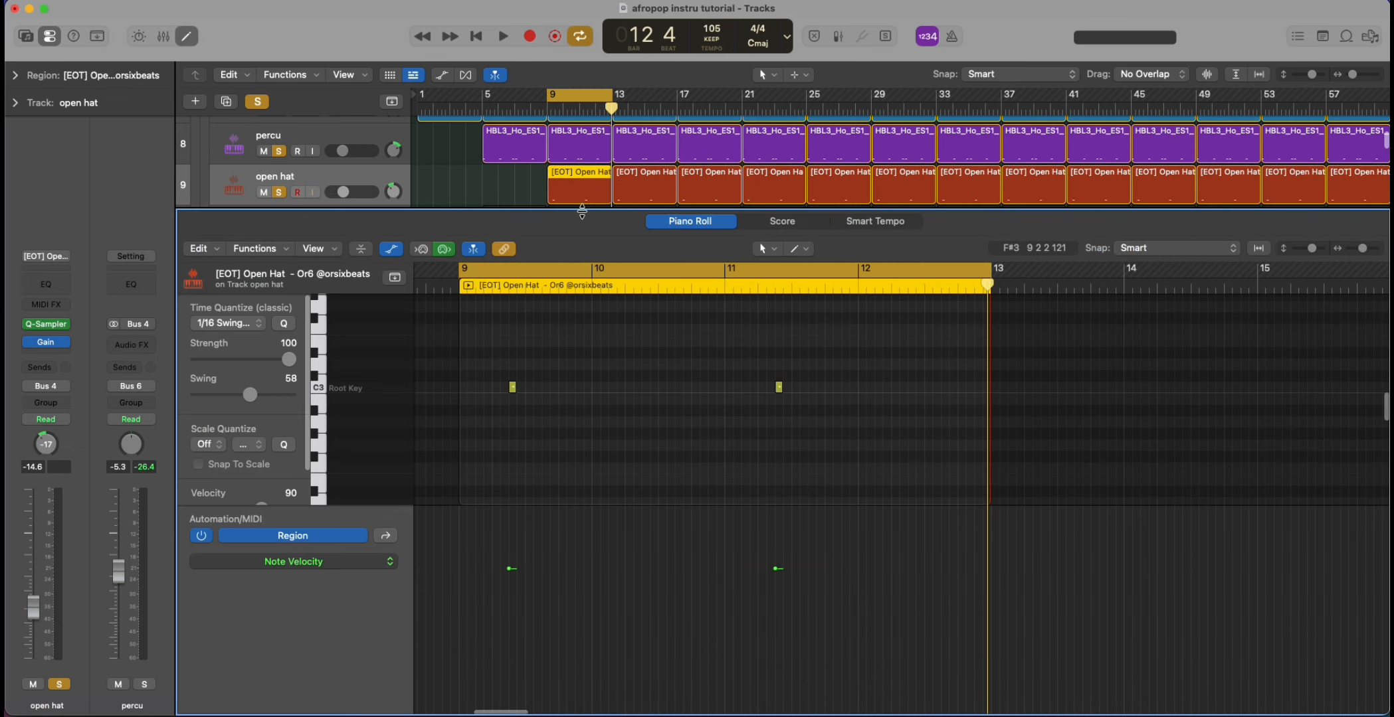
{"action": "key", "text": "space"}
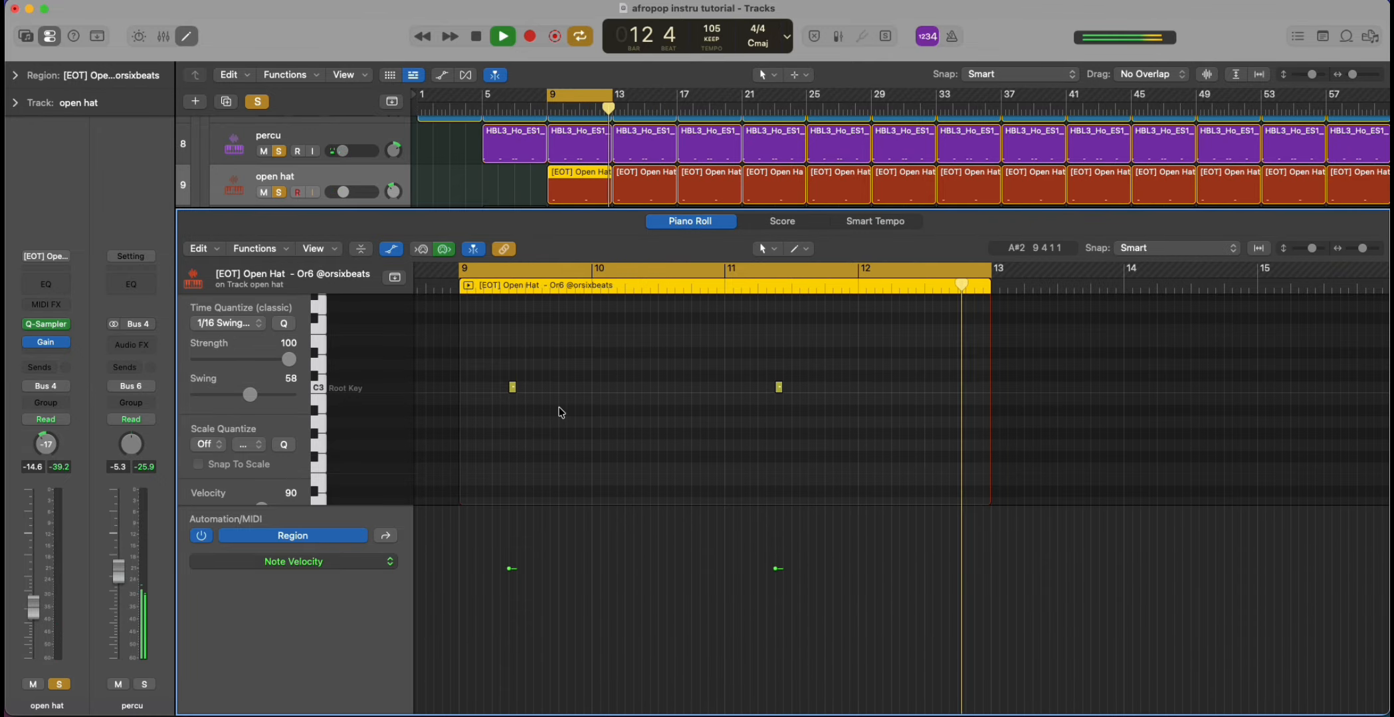
{"action": "left_click", "coordinate": [187, 35]}
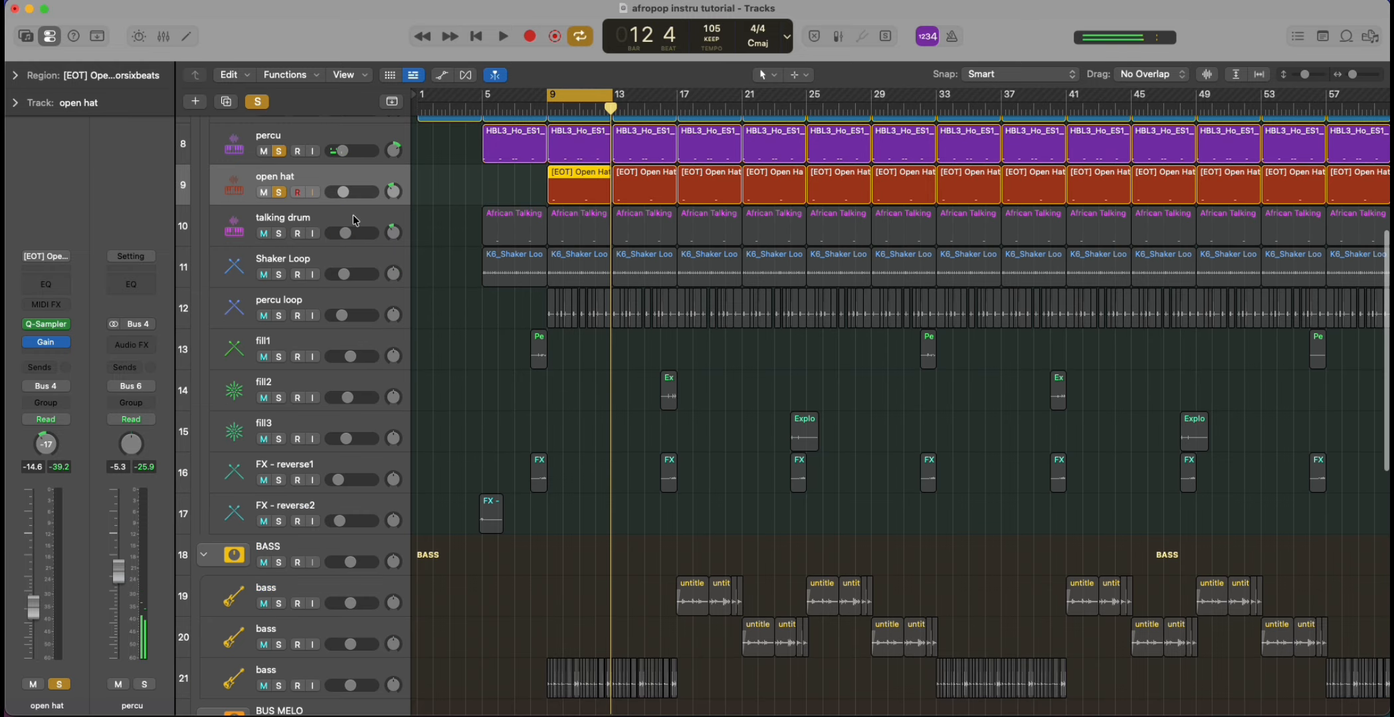
Add the talking drum to the soloed tracks and select its track.
{"action": "left_click", "coordinate": [280, 233]}
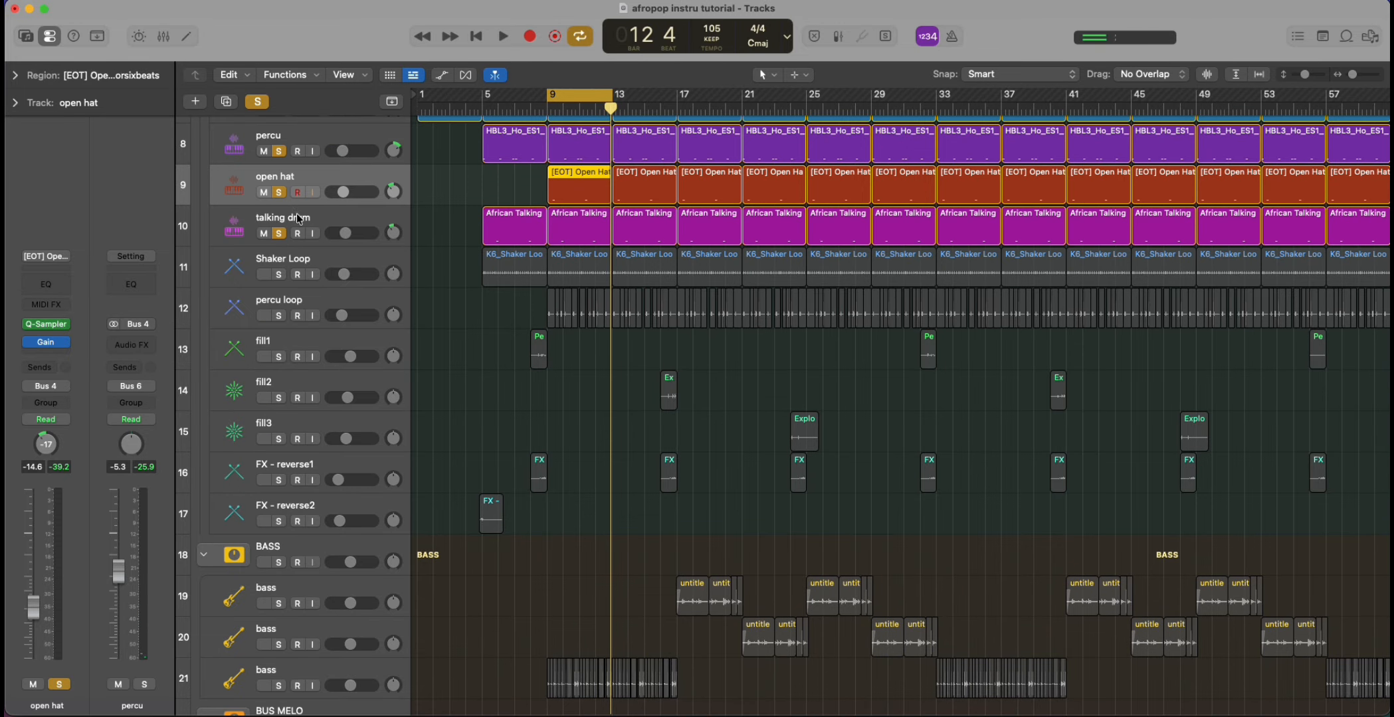
{"action": "left_click", "coordinate": [297, 219]}
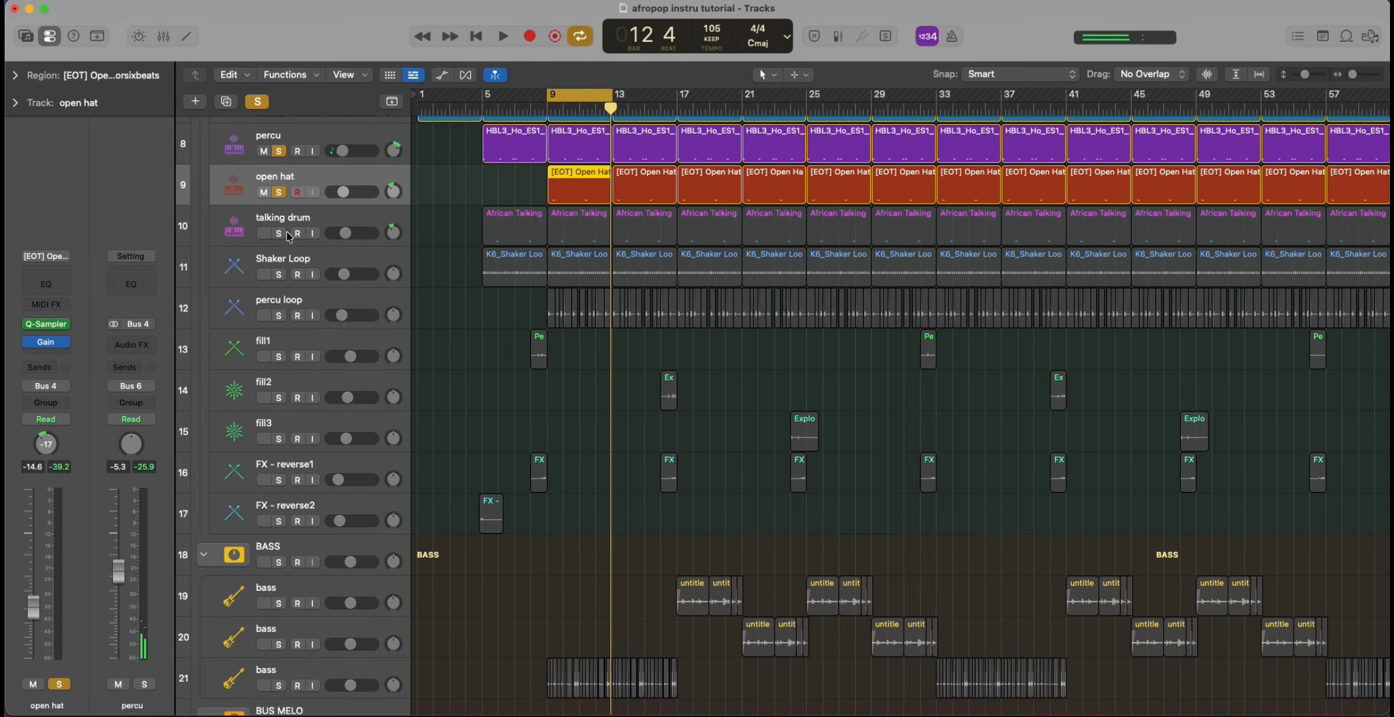
{"action": "left_click", "coordinate": [279, 233]}
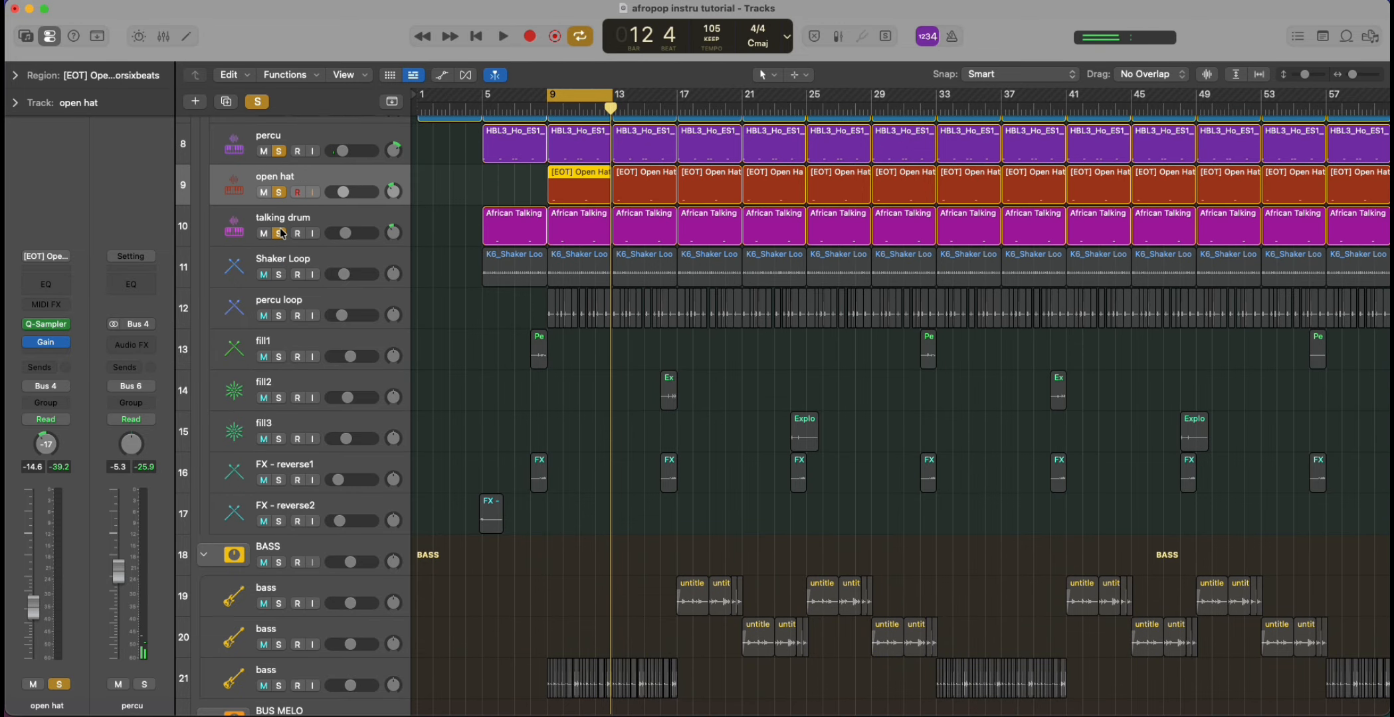
{"action": "left_click", "coordinate": [297, 219]}
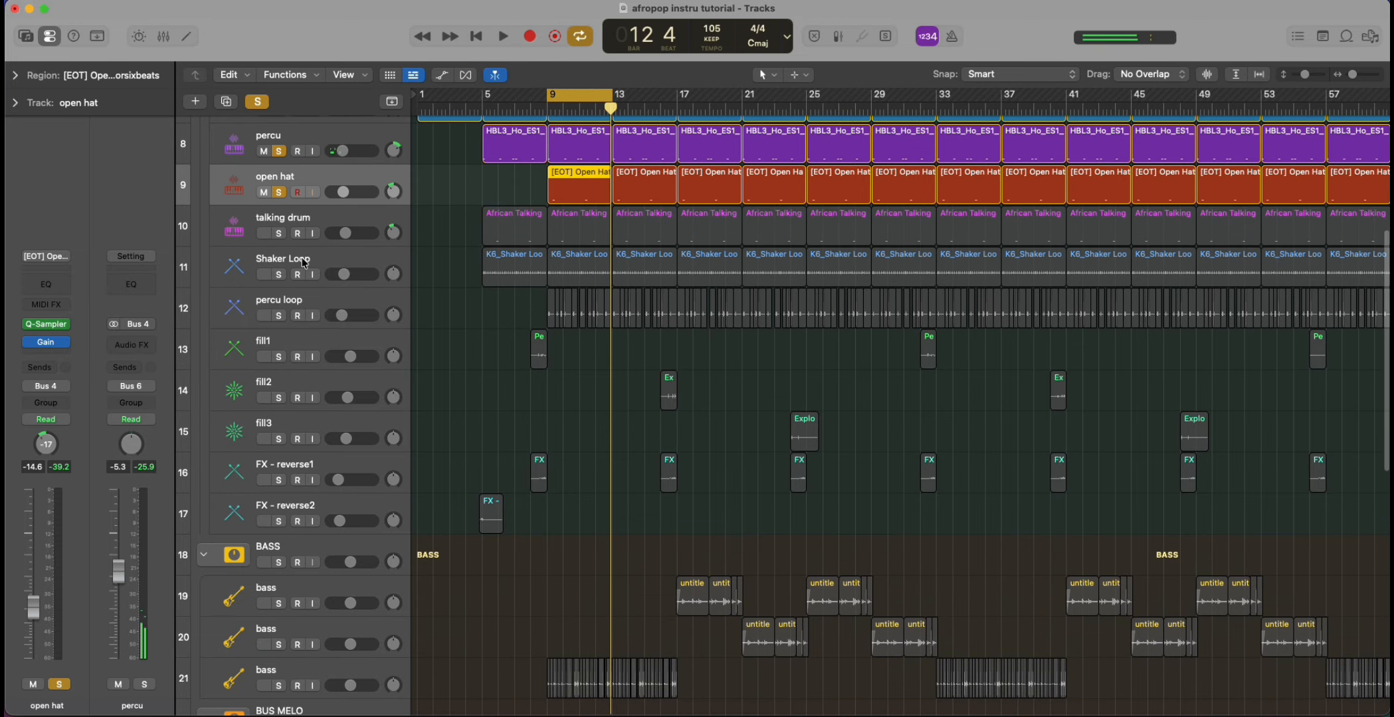
{"action": "left_click", "coordinate": [280, 234]}
{"action": "left_click", "coordinate": [279, 233]}
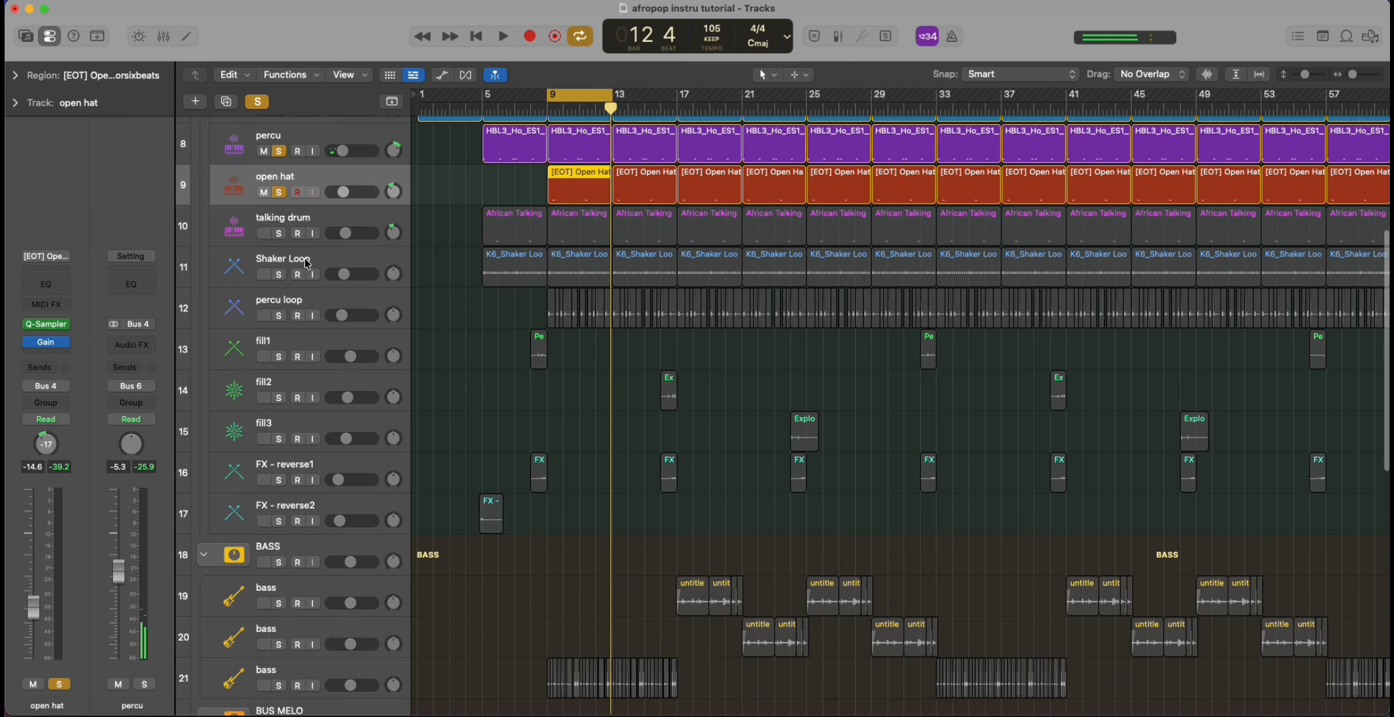
{"action": "left_click", "coordinate": [279, 234]}
{"action": "left_click", "coordinate": [298, 219]}
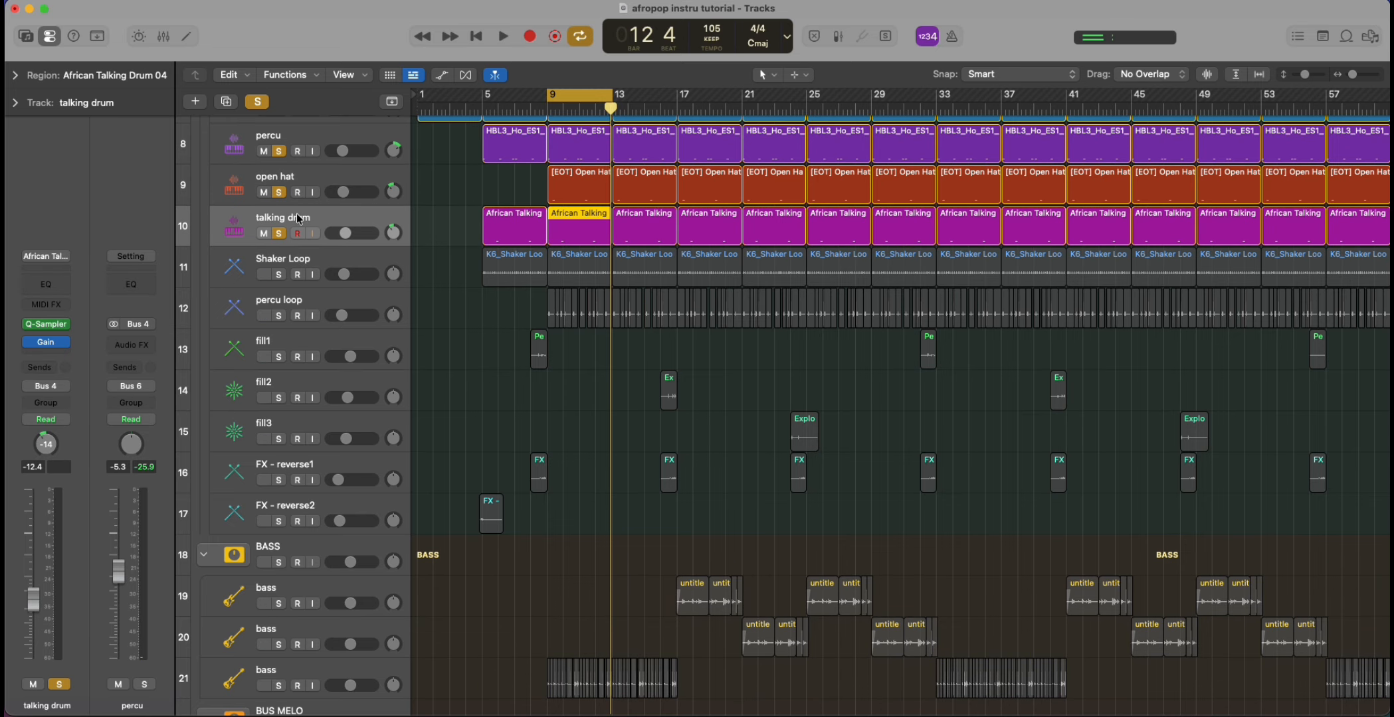
Play the talking drum's bar 9 region with its notes shown in the Piano Roll, and close the editor.
{"action": "double_click", "coordinate": [584, 221]}
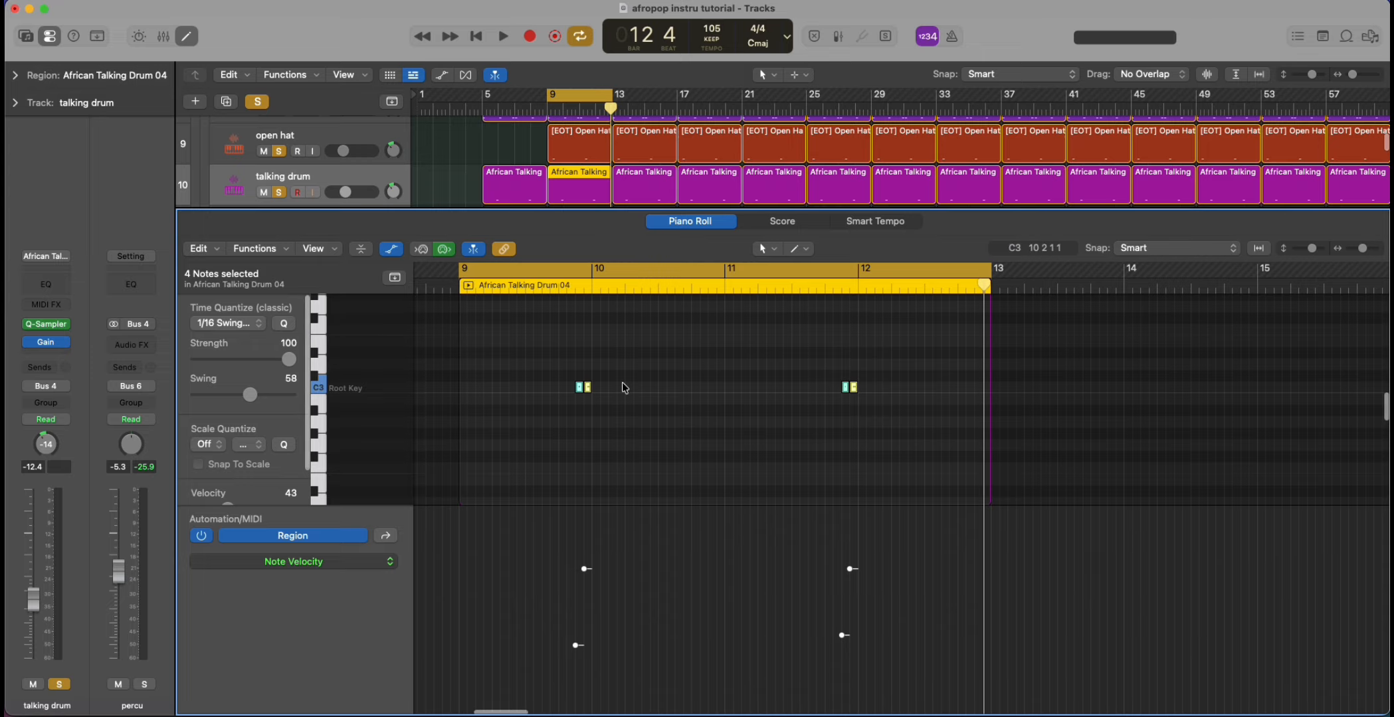
{"action": "key", "text": "space"}
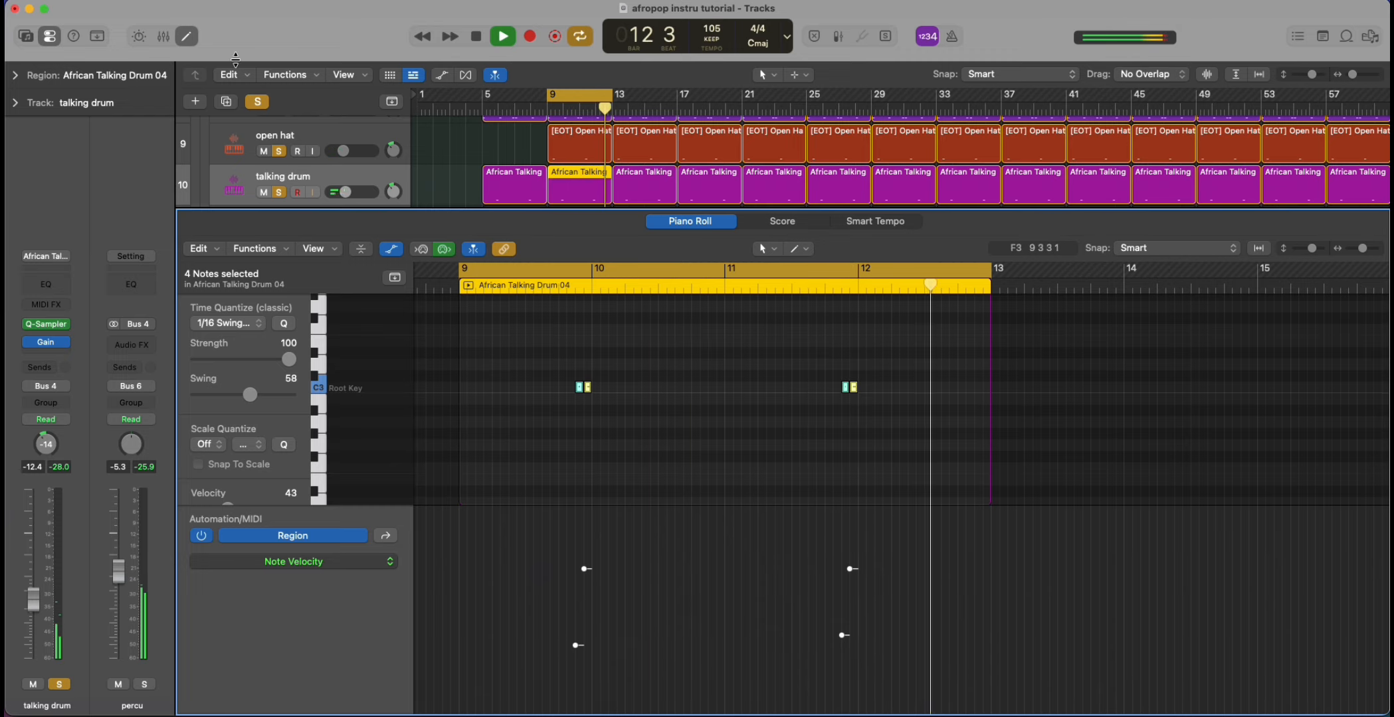
{"action": "key", "text": "space"}
{"action": "left_click", "coordinate": [186, 36]}
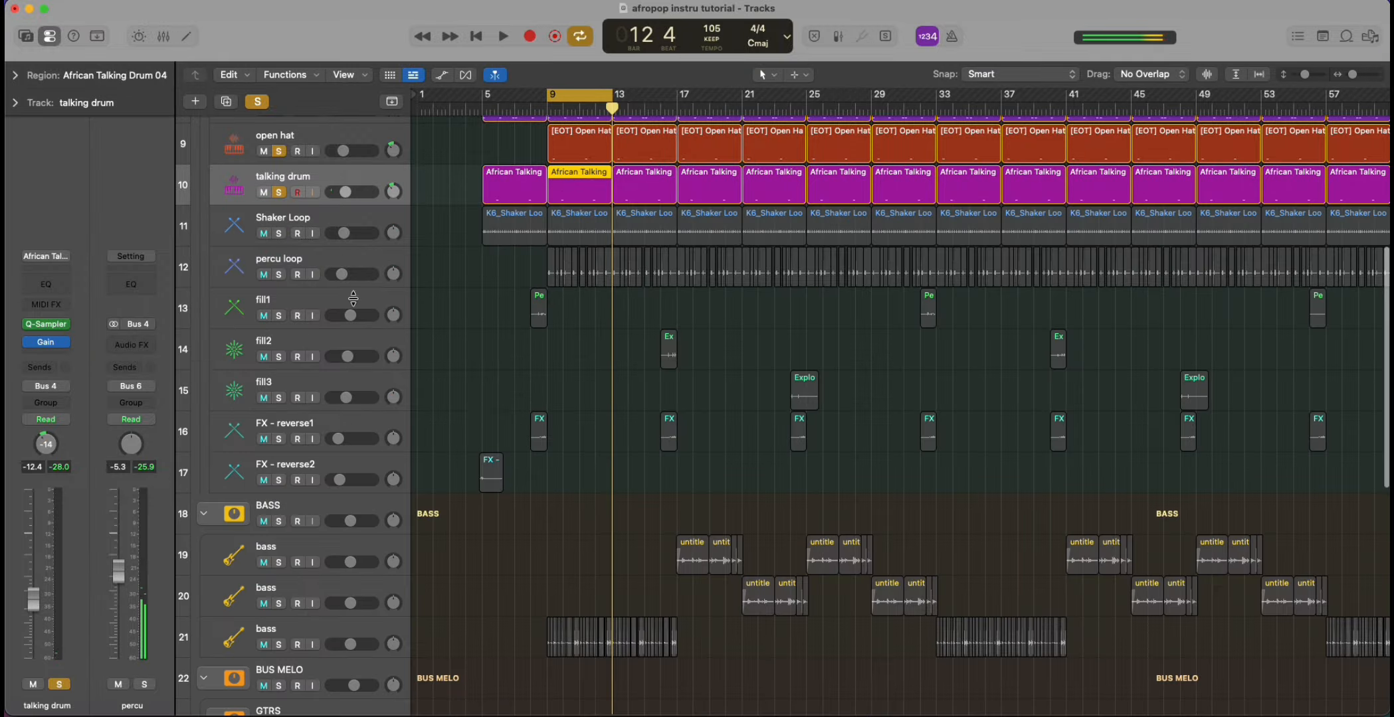
Toggle the Shaker Loop track's solo to compare the groove, leaving it among the soloed tracks.
{"action": "left_click", "coordinate": [278, 234]}
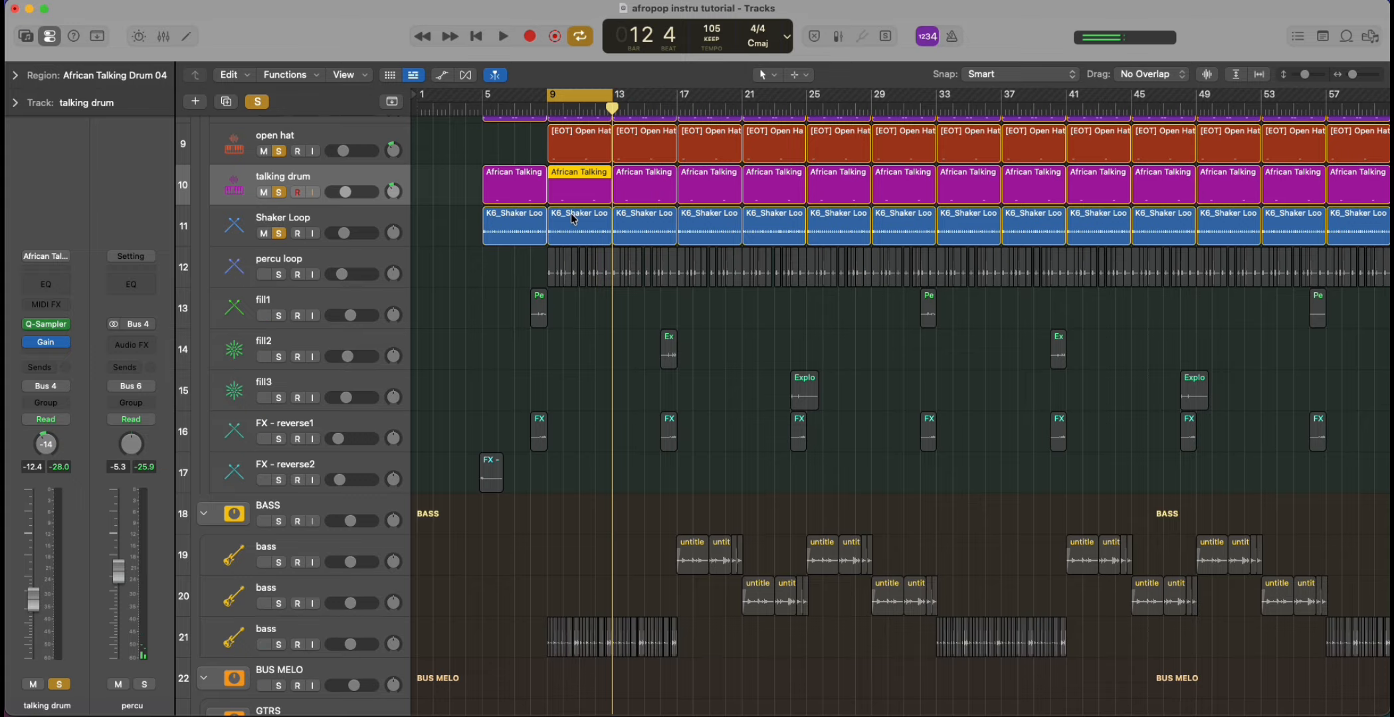
{"action": "left_click", "coordinate": [572, 212]}
{"action": "left_click", "coordinate": [279, 233]}
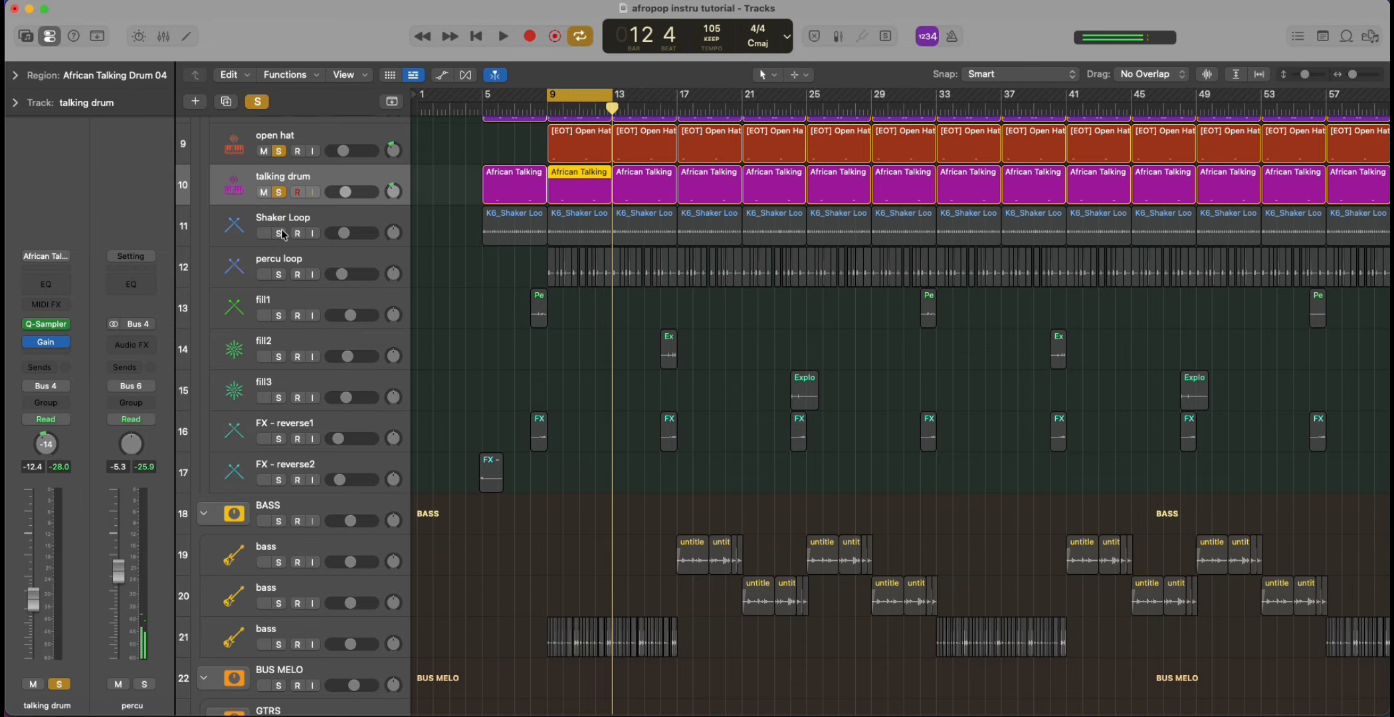
{"action": "left_click", "coordinate": [280, 233]}
{"action": "left_click", "coordinate": [575, 214]}
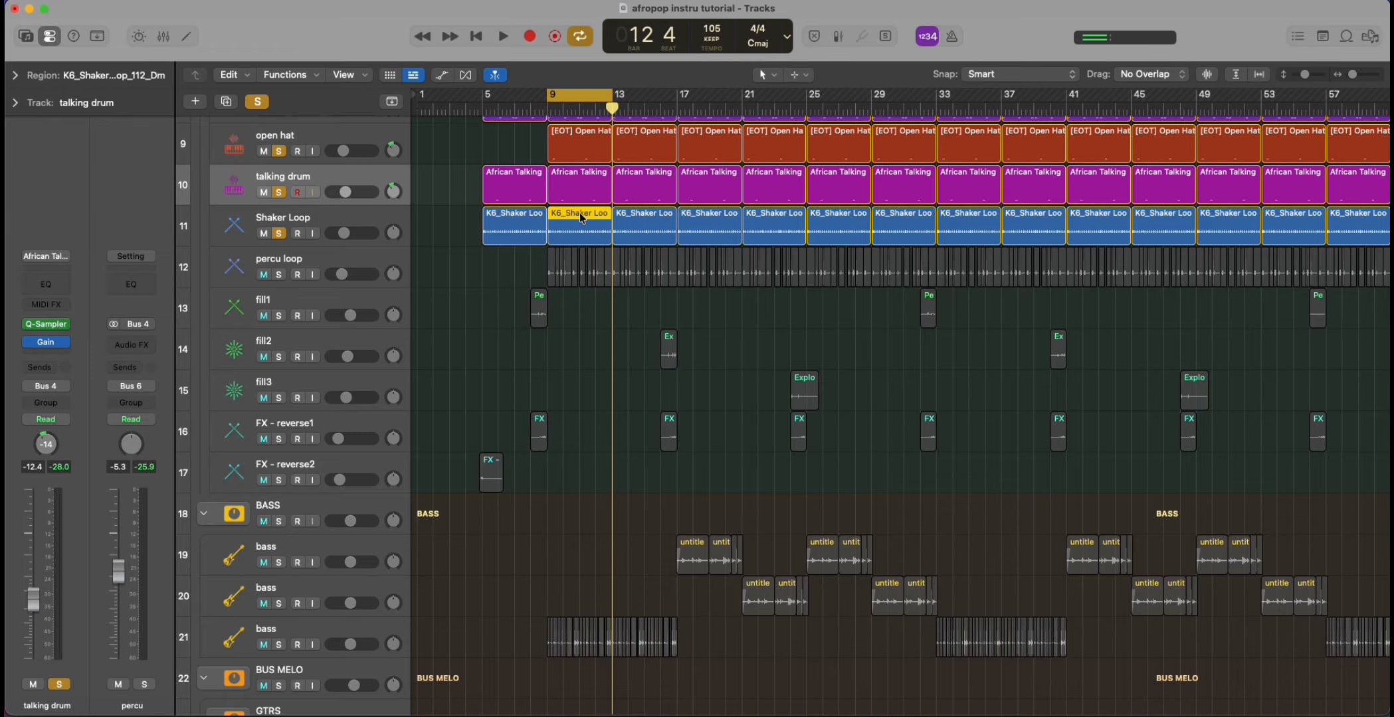
{"action": "left_click", "coordinate": [280, 233]}
{"action": "left_click", "coordinate": [280, 233]}
{"action": "left_click", "coordinate": [280, 233]}
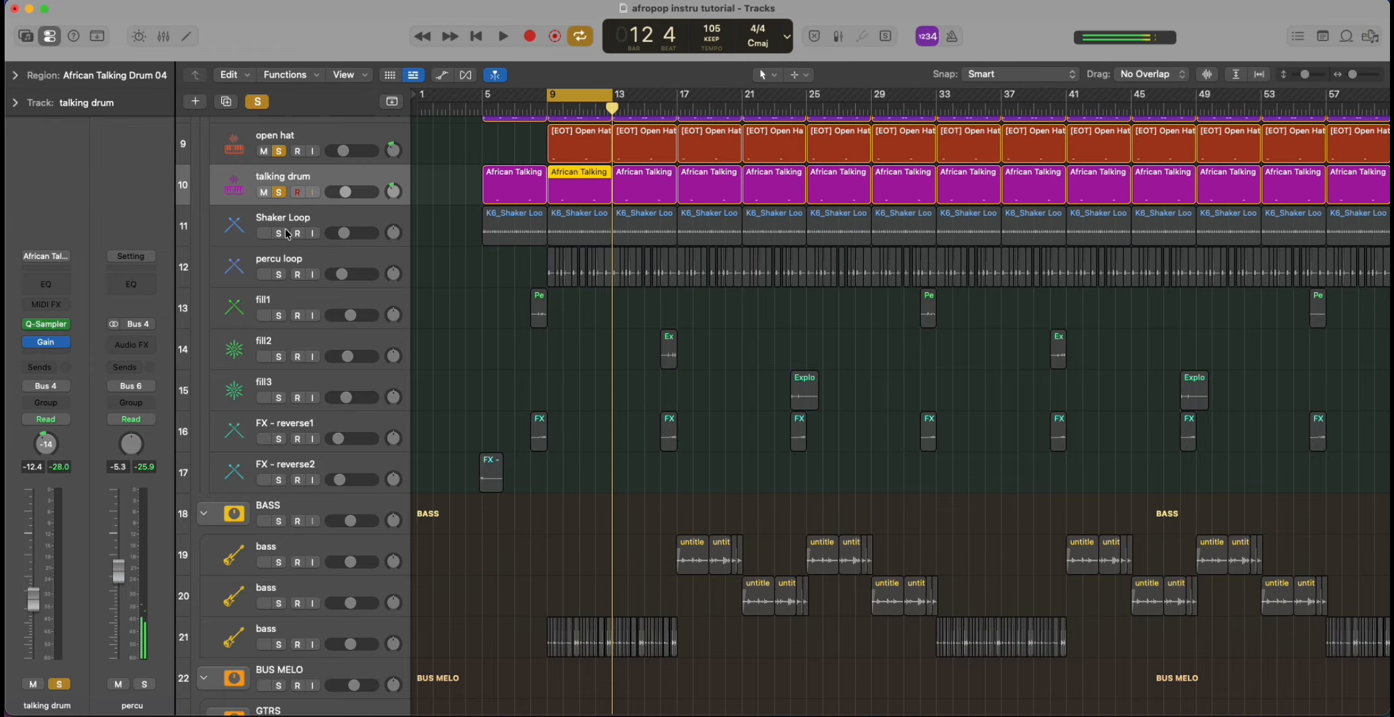
{"action": "left_click", "coordinate": [281, 233]}
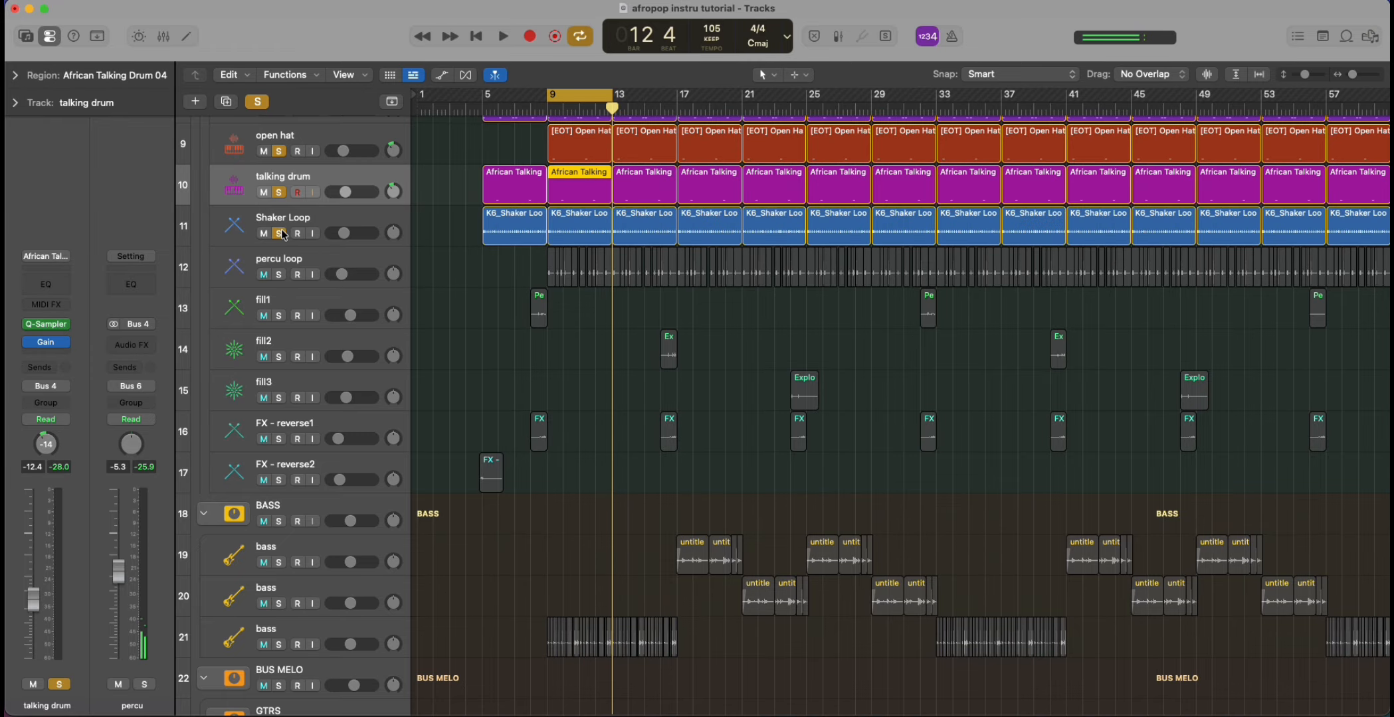
Play the Shaker Loop's bar 9 region with its waveform shown in the audio Track editor, and close the editor.
{"action": "double_click", "coordinate": [579, 213]}
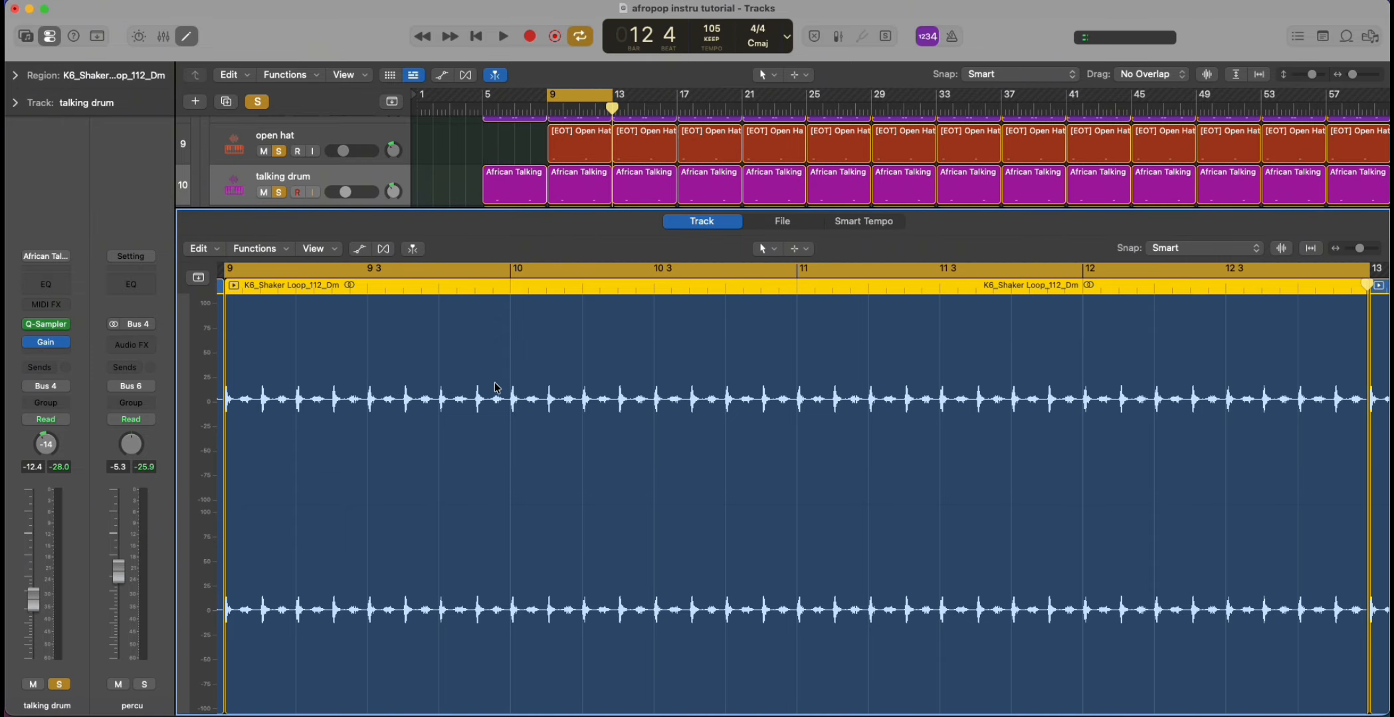
{"action": "key", "text": "space"}
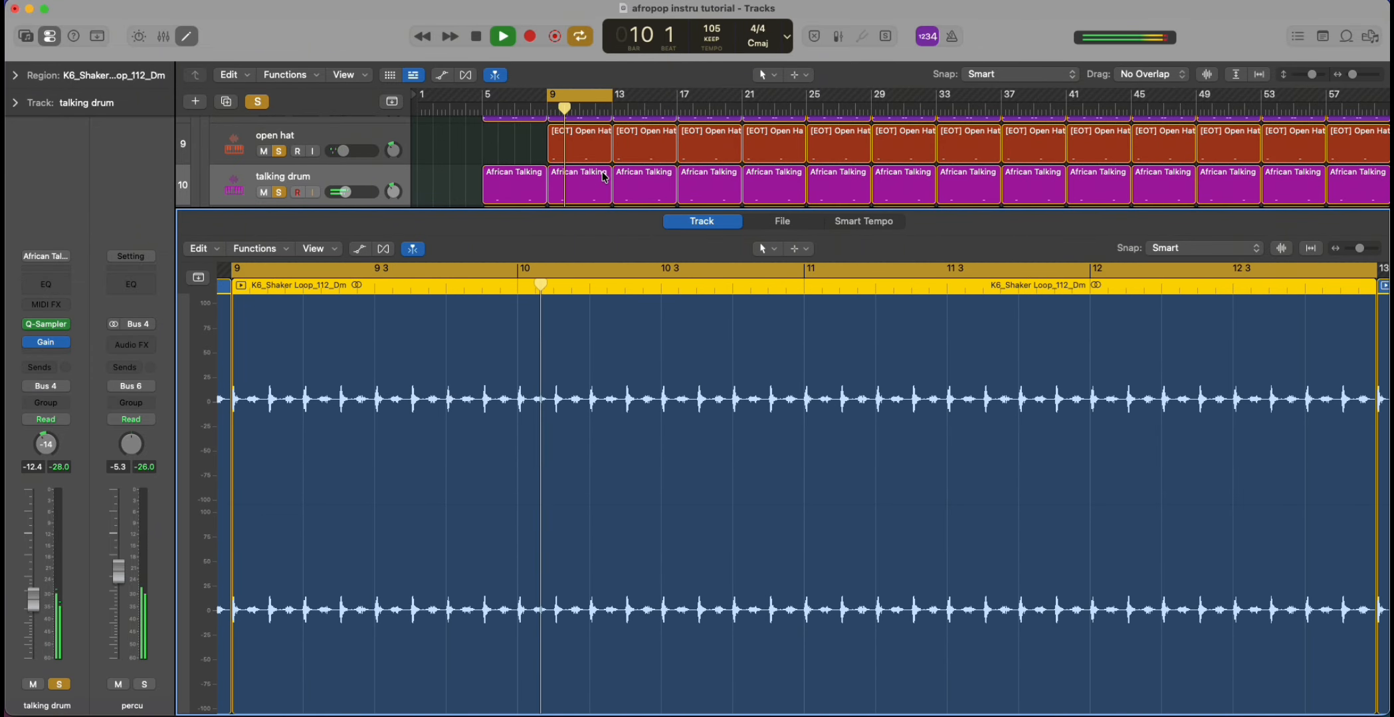
{"action": "scroll", "coordinate": [602, 171], "scroll_direction": "down", "scroll_amount": 2}
{"action": "scroll", "coordinate": [602, 171], "scroll_direction": "down", "scroll_amount": 1}
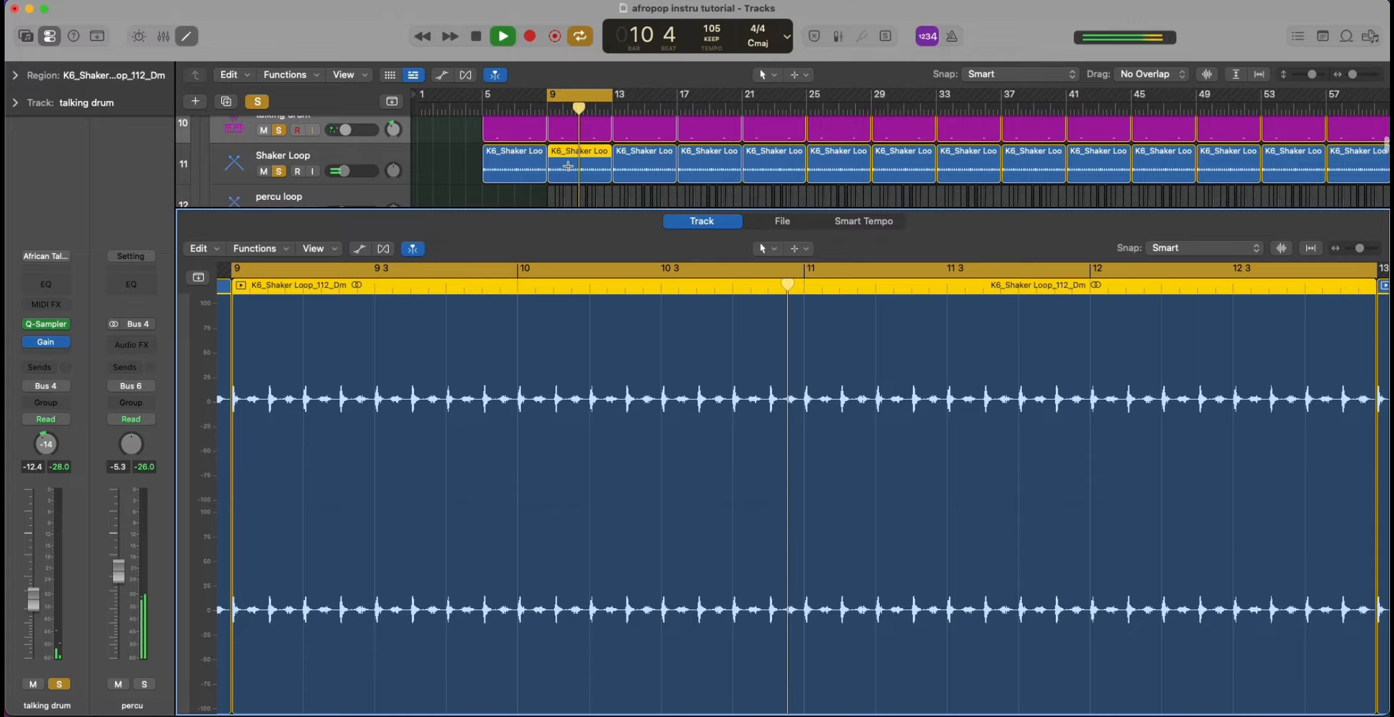
{"action": "scroll", "coordinate": [789, 455], "scroll_direction": "right", "scroll_amount": 3}
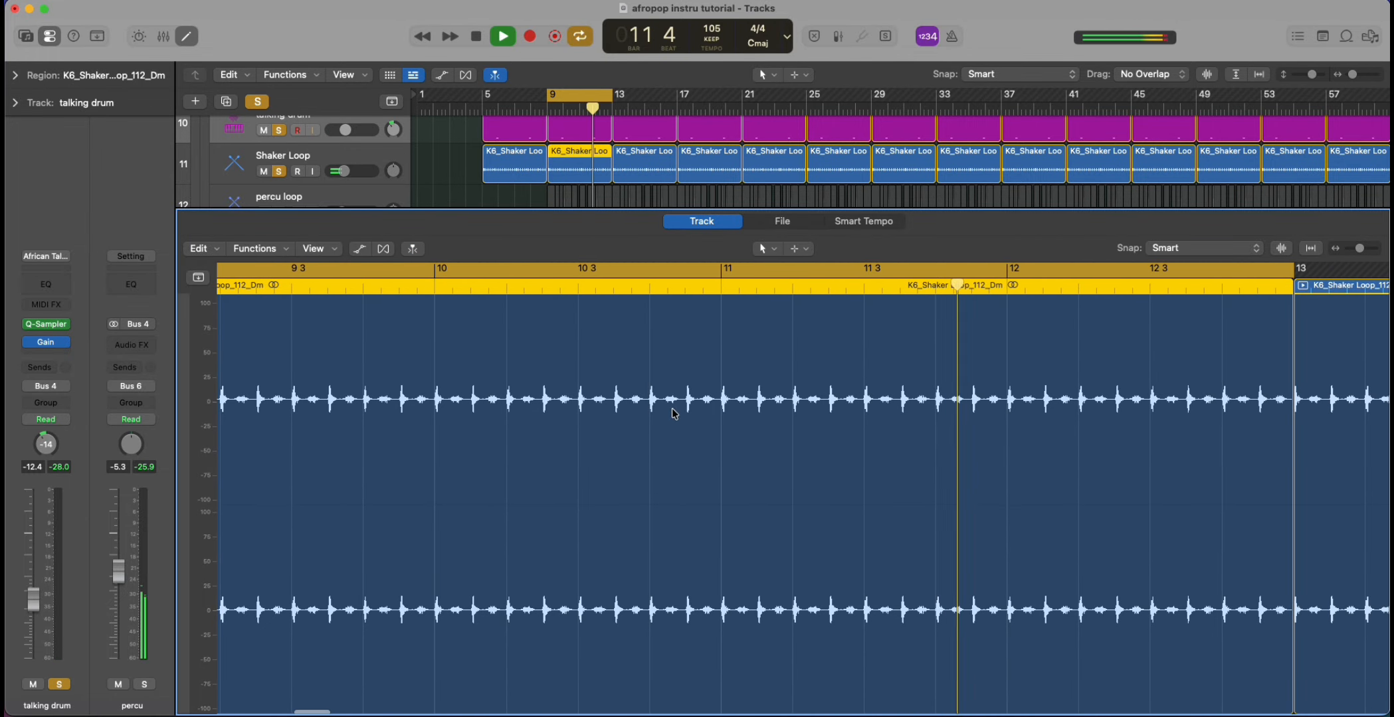
{"action": "left_click", "coordinate": [187, 36]}
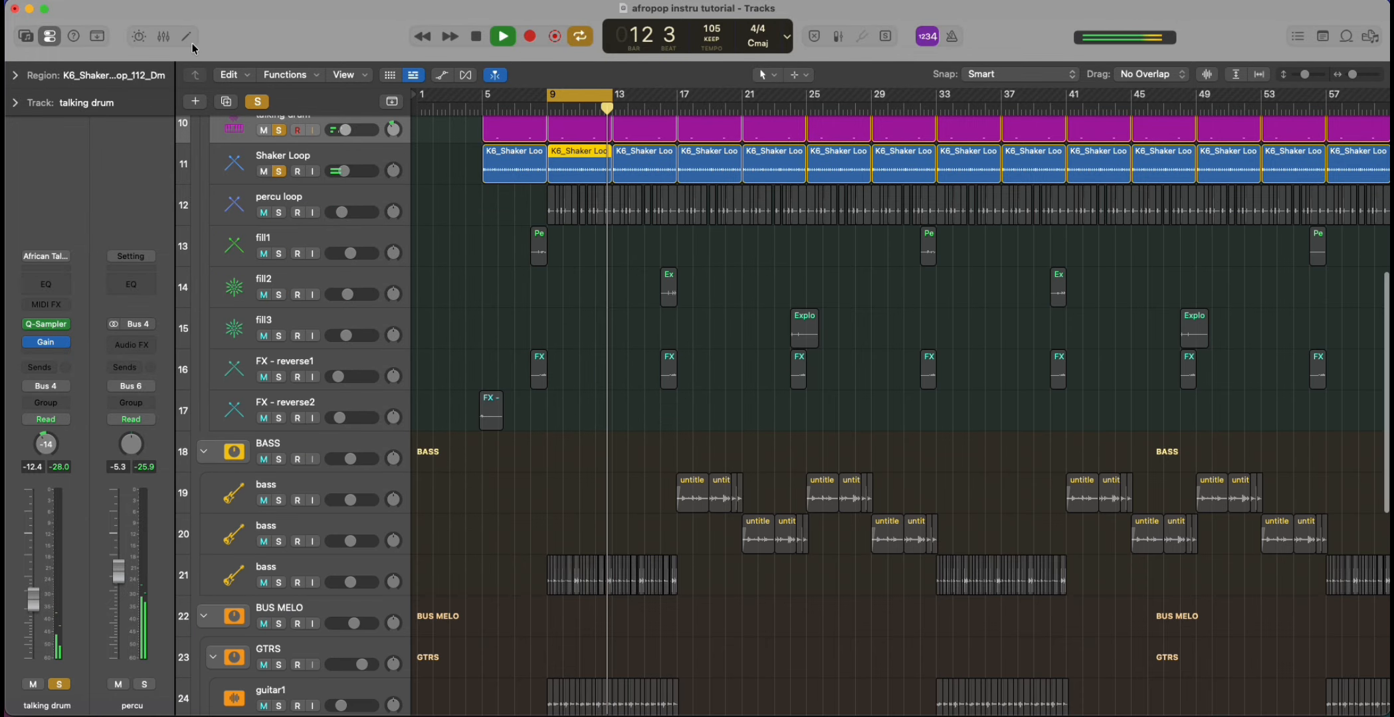
Add the percu loop to the soloed tracks and play its chopped regions from bars 9 to 13 enlarged in the arrangement.
{"action": "left_click", "coordinate": [282, 203]}
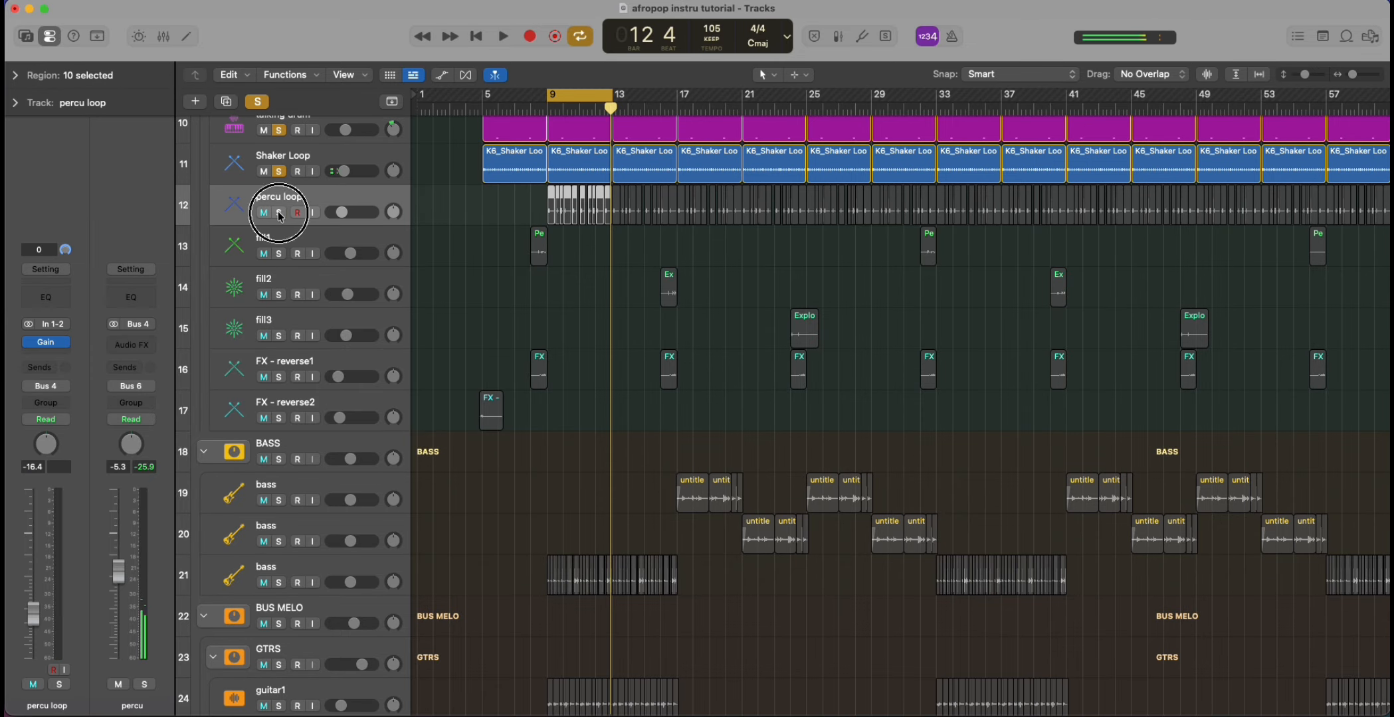
{"action": "left_click", "coordinate": [279, 212]}
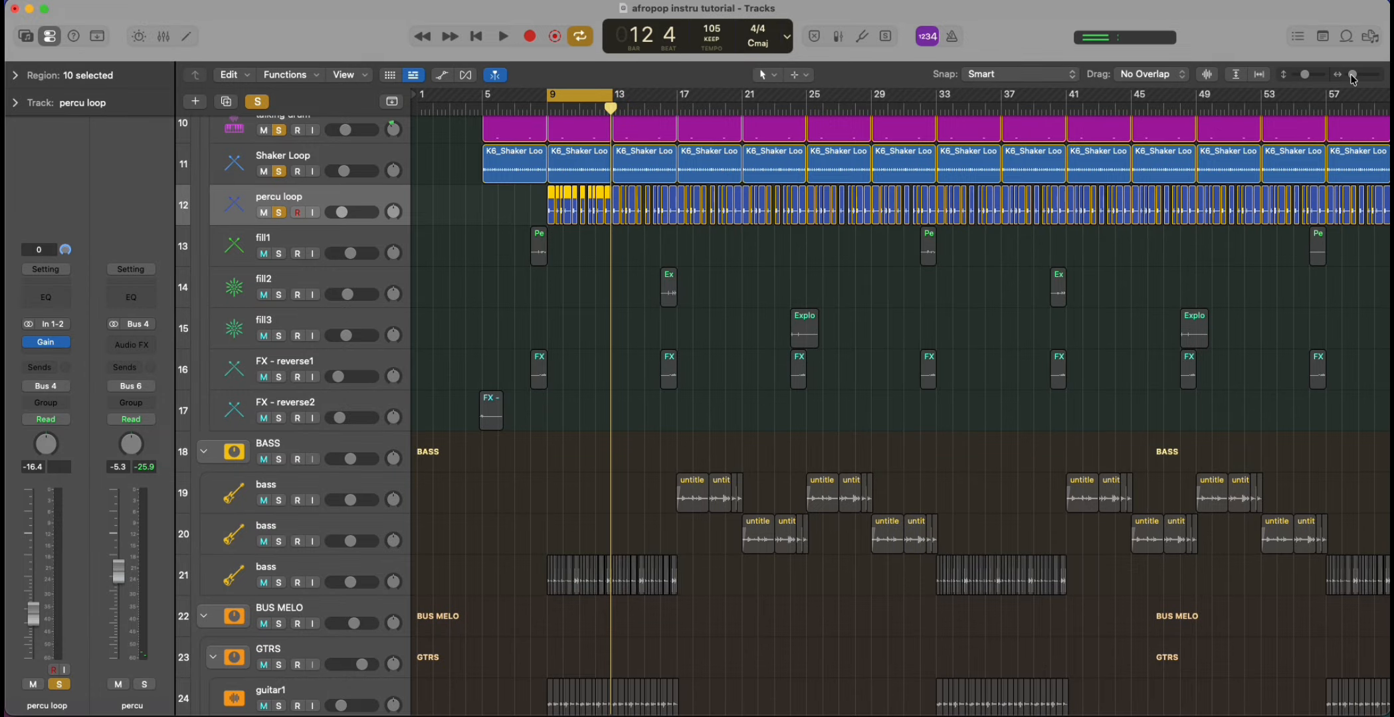
{"action": "left_click_drag", "start_coordinate": [1353, 77], "coordinate": [1360, 78]}
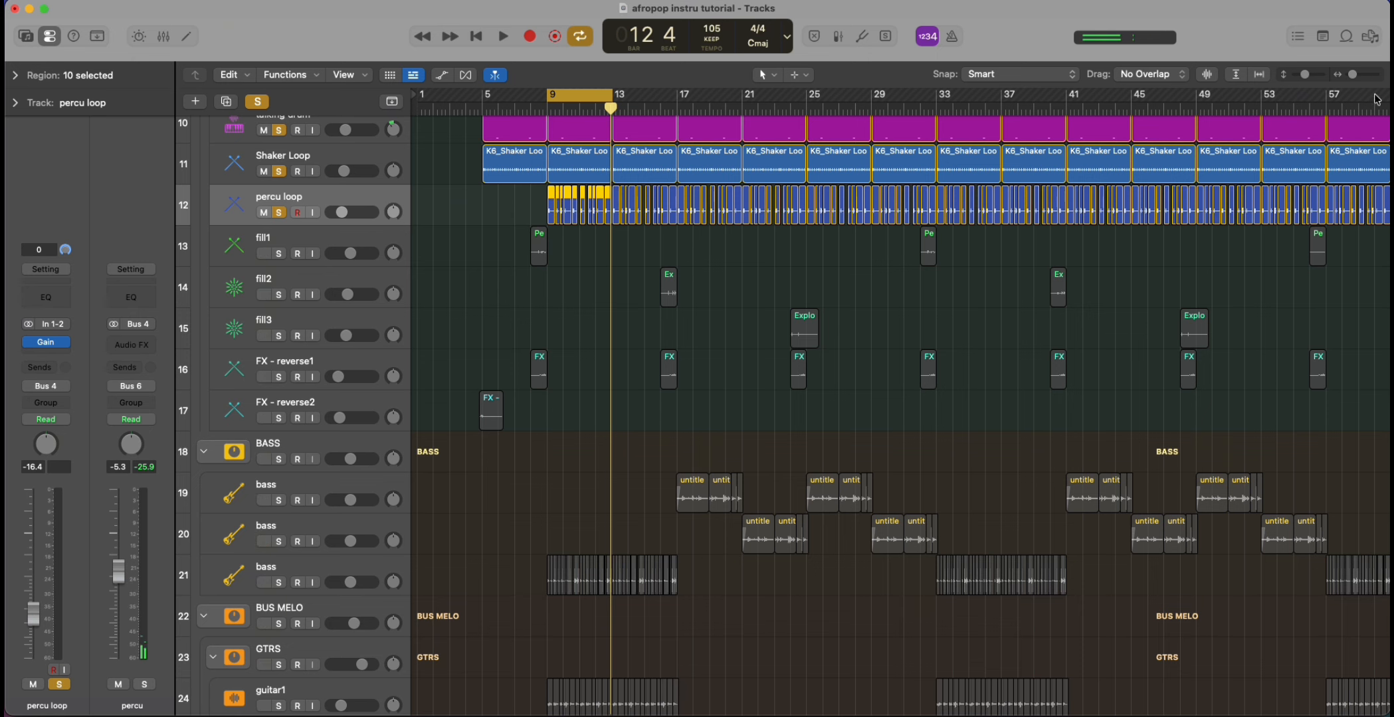
{"action": "left_click_drag", "start_coordinate": [1352, 78], "coordinate": [1361, 78]}
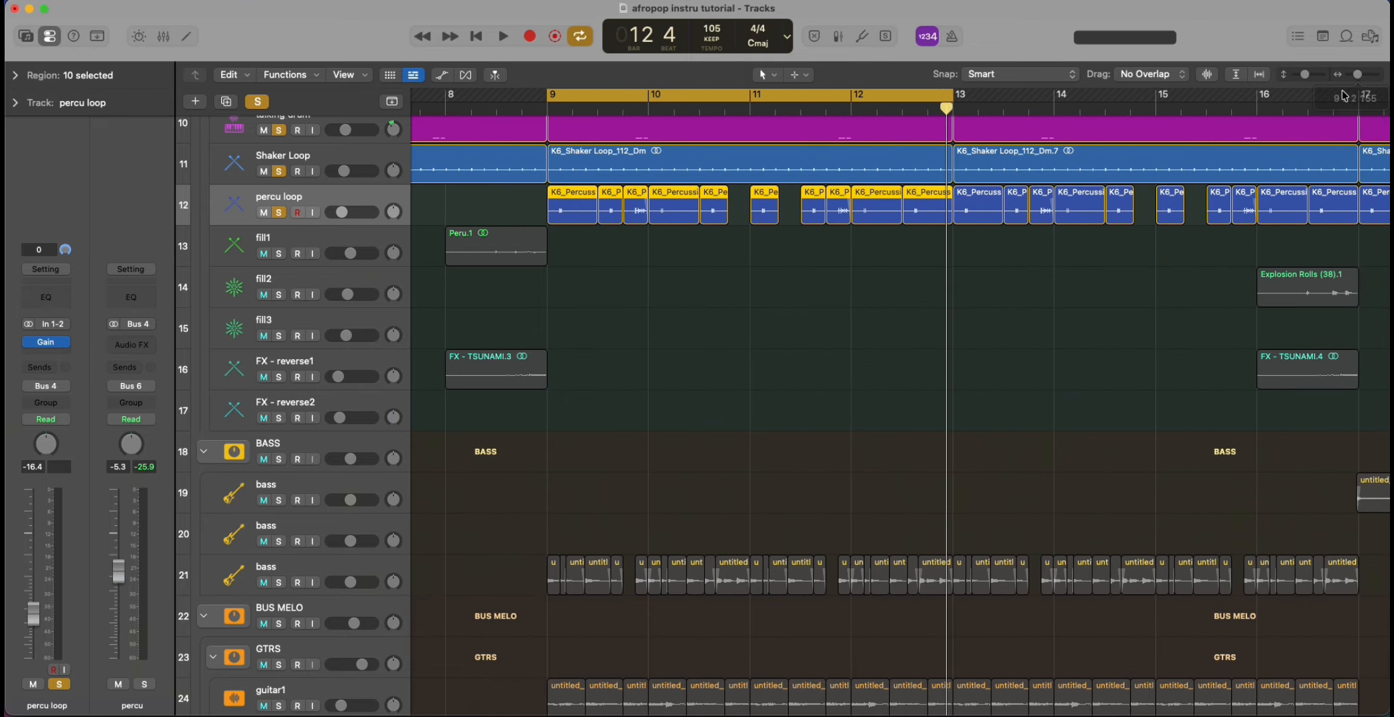
{"action": "key", "text": "space"}
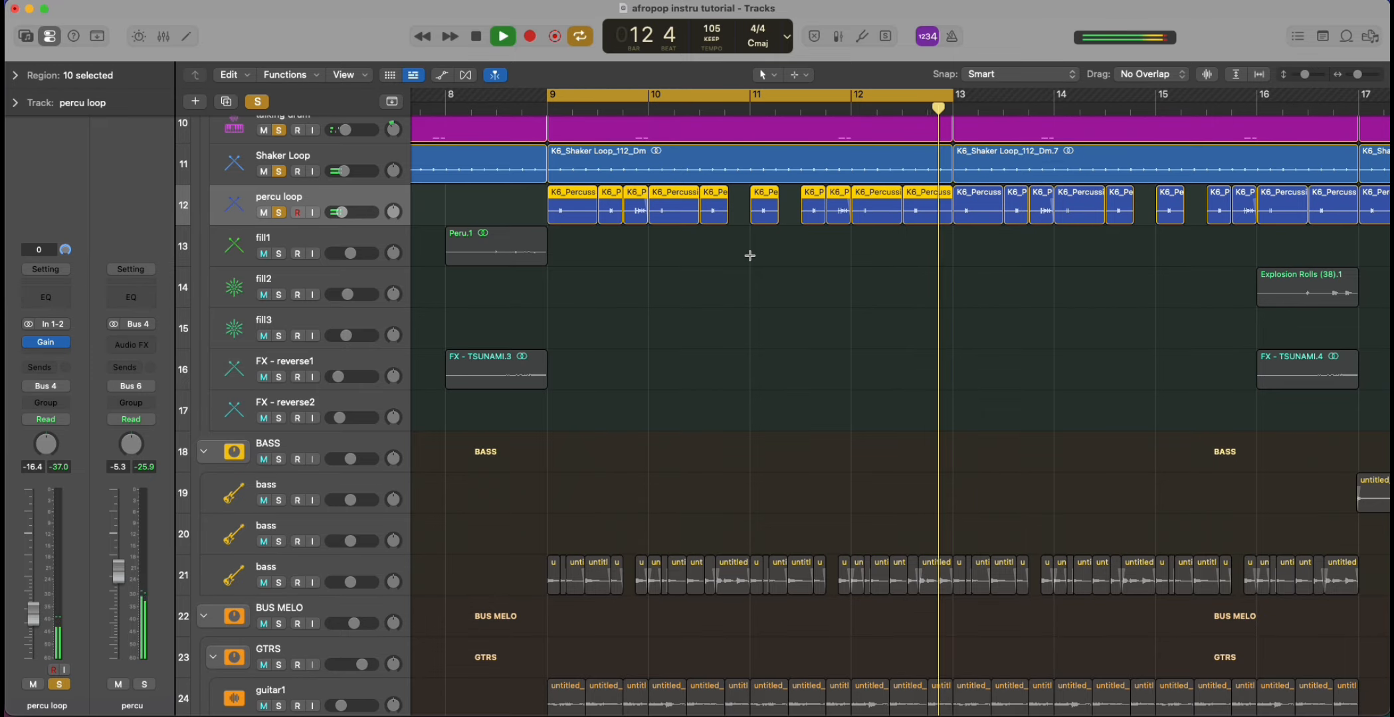
{"action": "key", "text": "space"}
Add fill1 to the soloed tracks, extend the cycle range to start at bar 8, and play the fill leading into bar 9.
{"action": "left_click_drag", "start_coordinate": [1357, 79], "coordinate": [1352, 74]}
{"action": "left_click", "coordinate": [279, 254]}
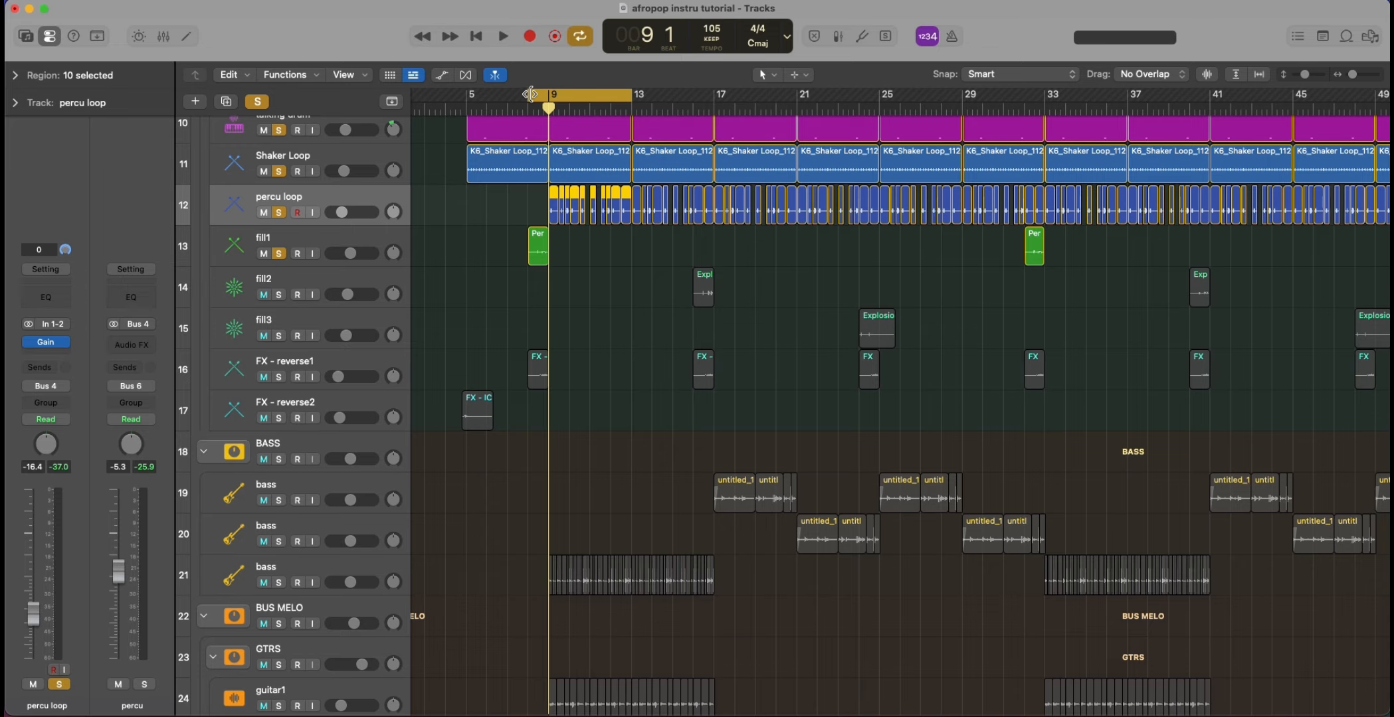
{"action": "left_click_drag", "start_coordinate": [530, 95], "coordinate": [528, 94]}
{"action": "key", "text": "space"}
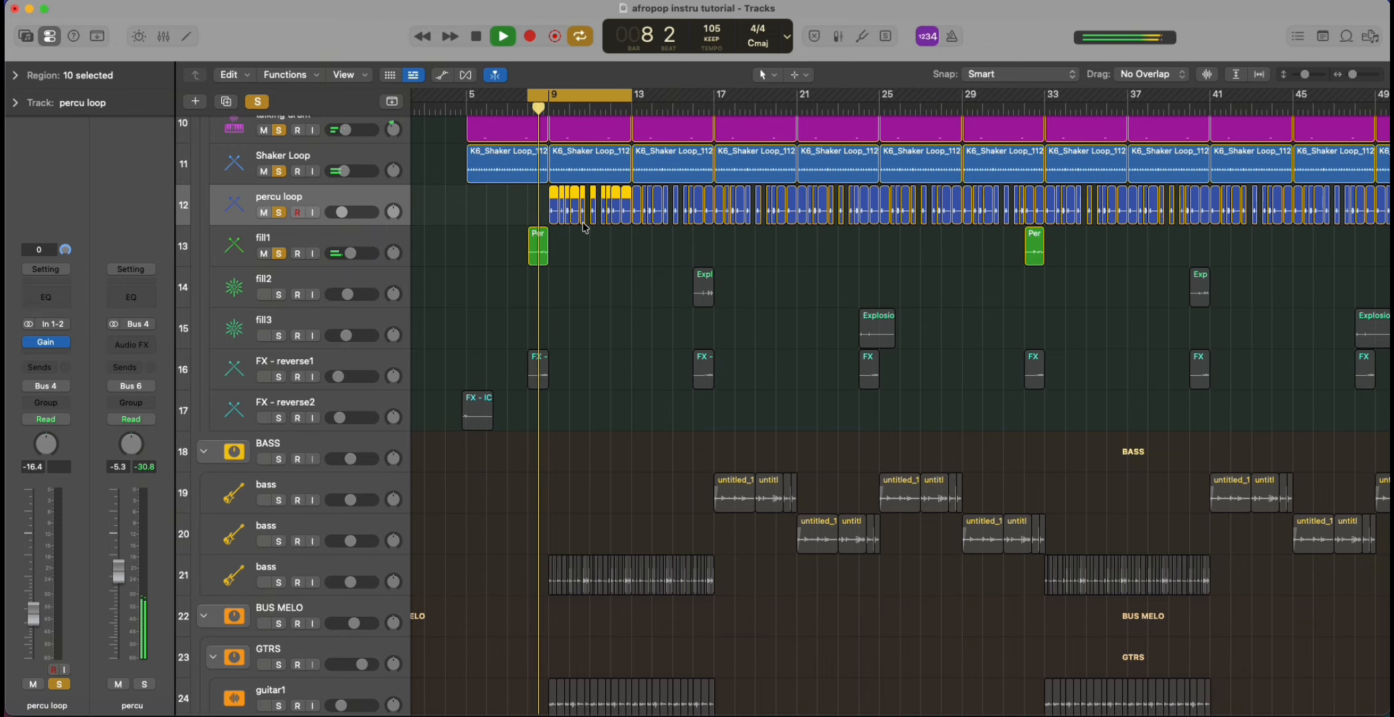
{"action": "key", "text": "space"}
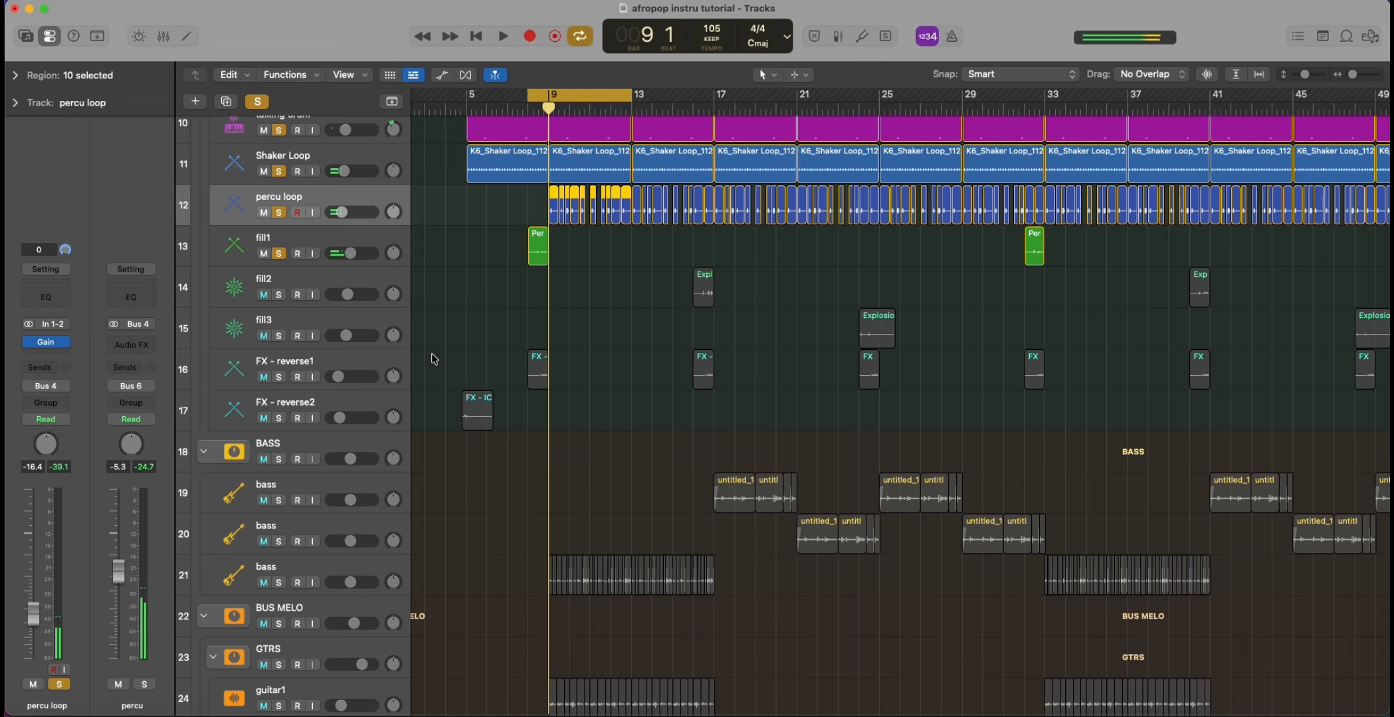
Move the cycle range to bars 16–21, add fill2 to the soloed tracks, and play its Explosion Rolls region at bar 16.
{"action": "left_click_drag", "start_coordinate": [564, 95], "coordinate": [730, 96]}
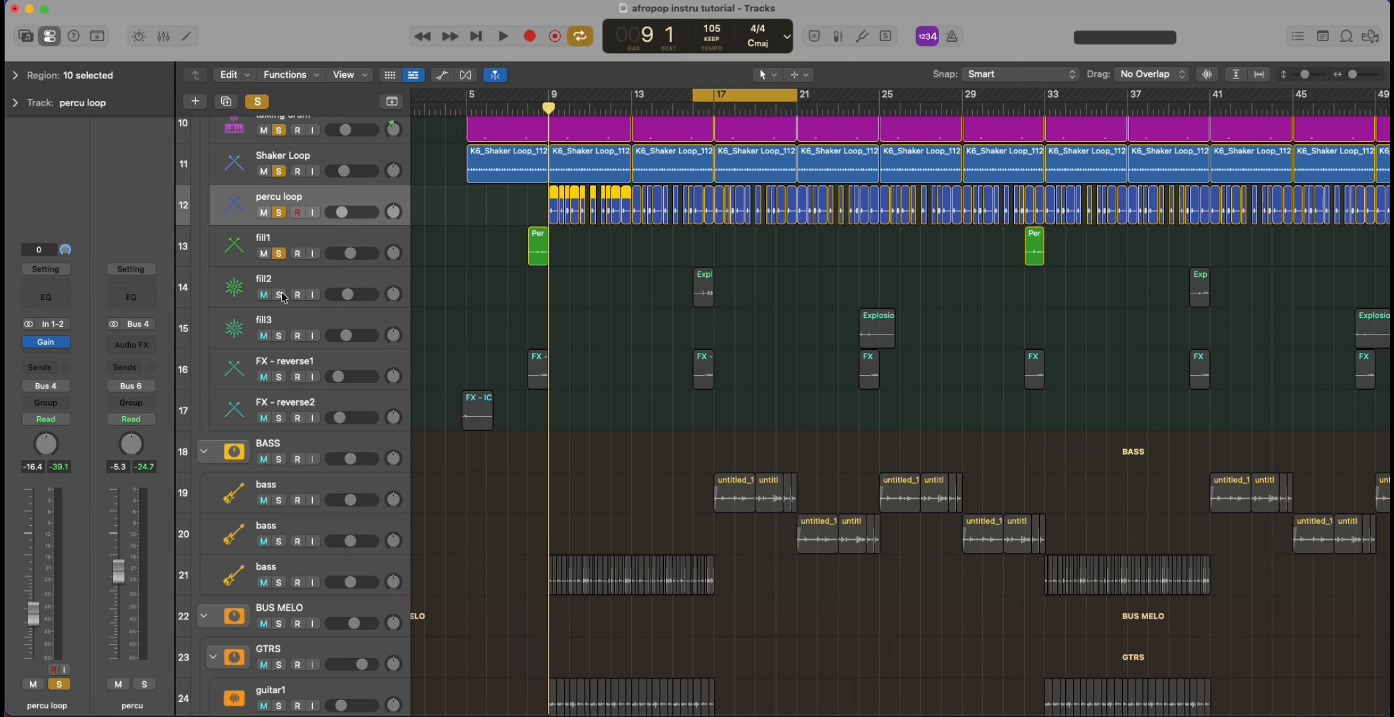
{"action": "scroll", "coordinate": [282, 297], "scroll_direction": "down", "scroll_amount": 1}
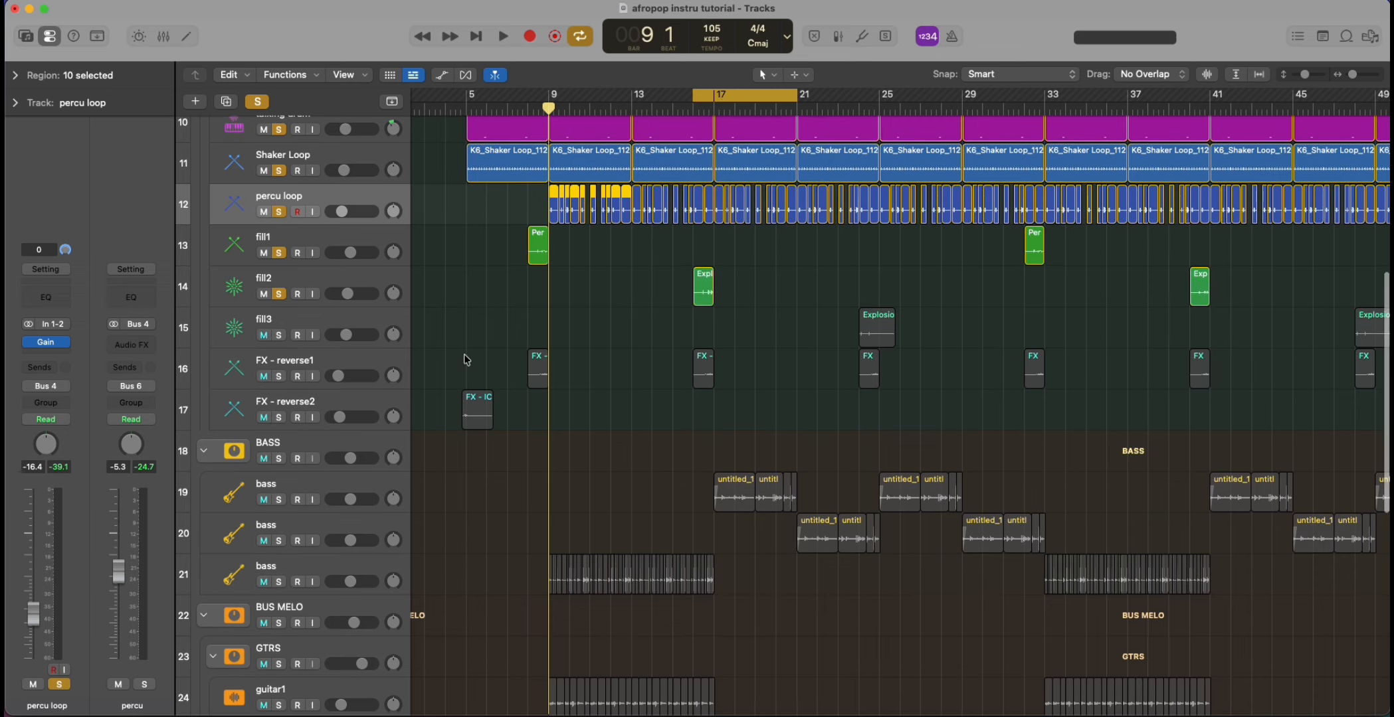
{"action": "left_click", "coordinate": [299, 280]}
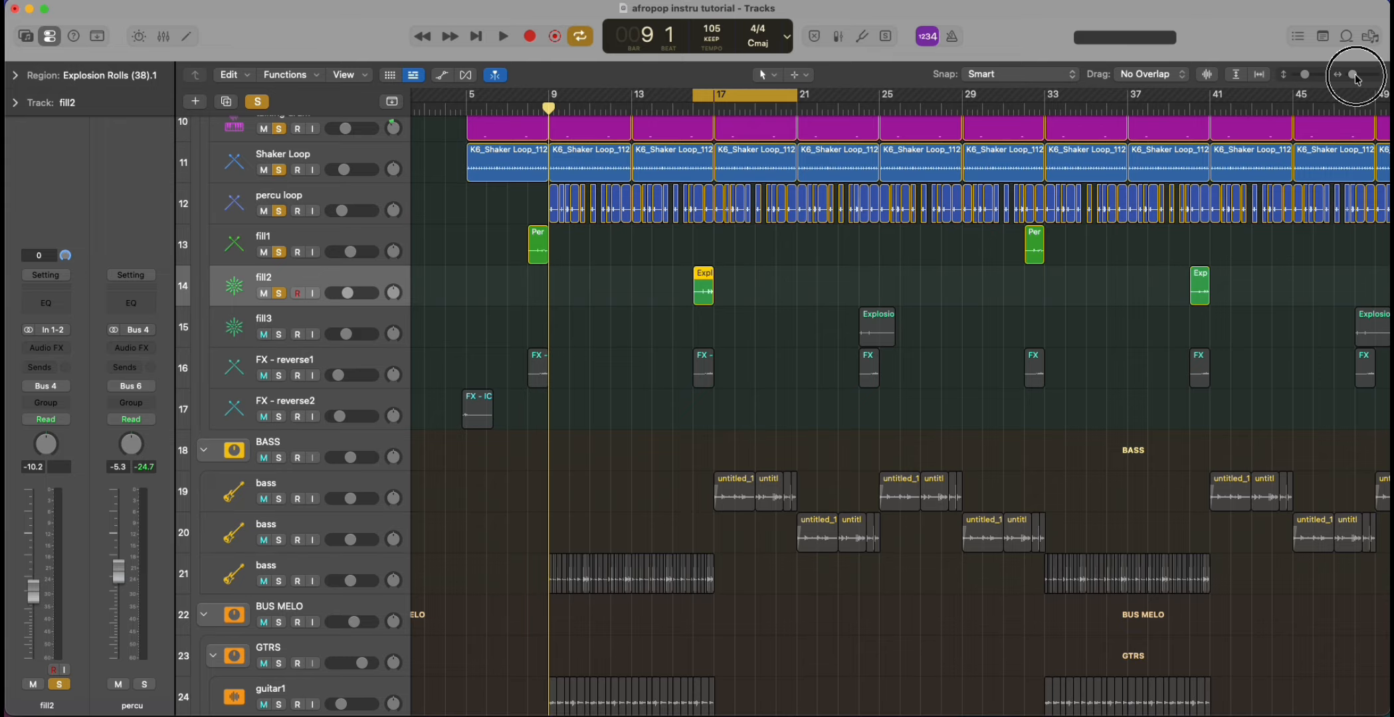
{"action": "left_click_drag", "start_coordinate": [1353, 76], "coordinate": [1359, 78]}
{"action": "key", "text": "space"}
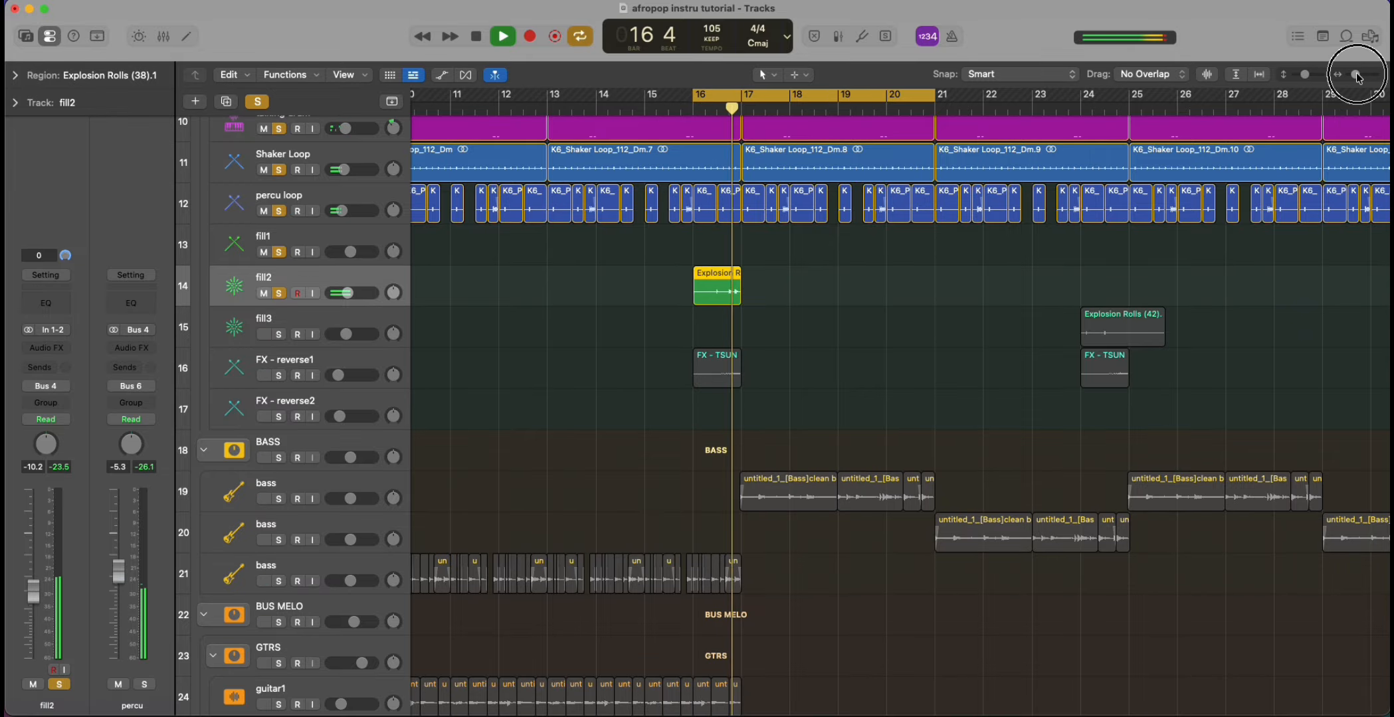
Move the cycle range to bars 24–29 and add fill3 to the soloed tracks with its track selected.
{"action": "left_click_drag", "start_coordinate": [1373, 79], "coordinate": [1356, 74]}
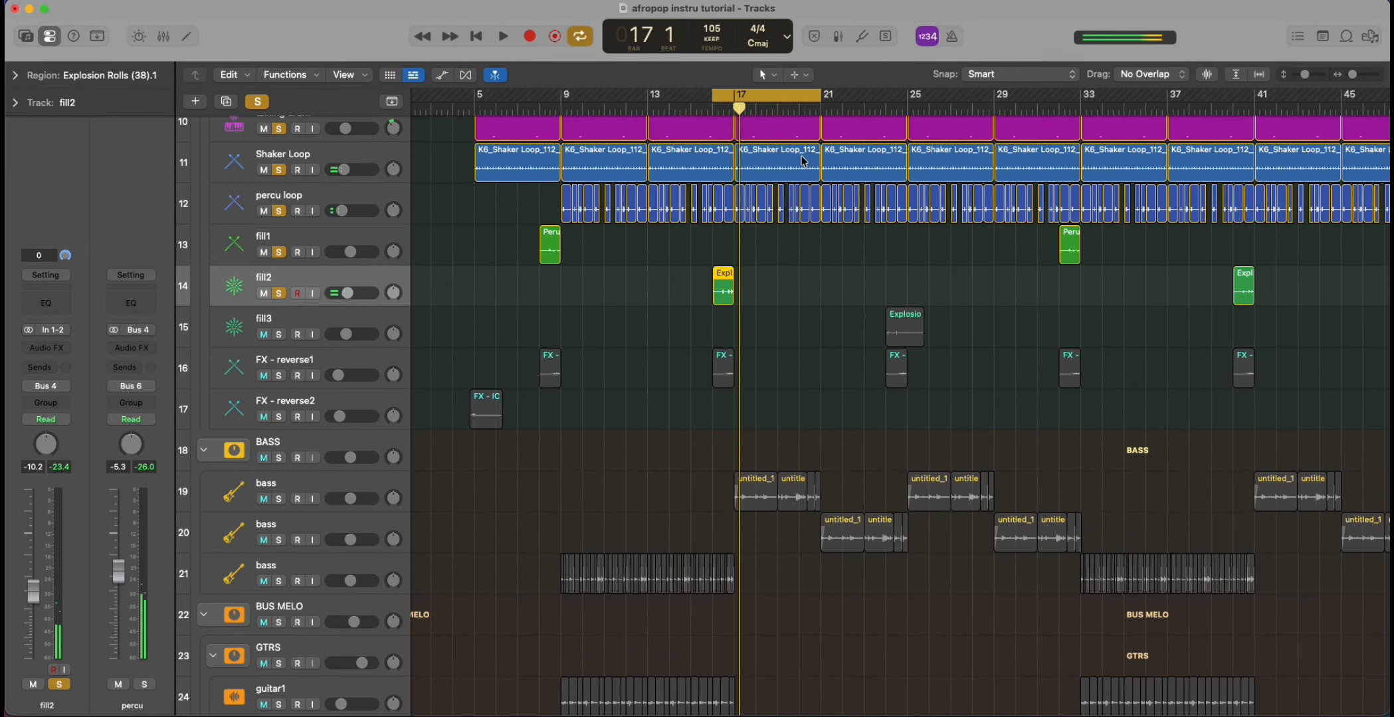
{"action": "left_click_drag", "start_coordinate": [767, 101], "coordinate": [941, 100]}
{"action": "left_click", "coordinate": [309, 319]}
{"action": "left_click", "coordinate": [279, 335]}
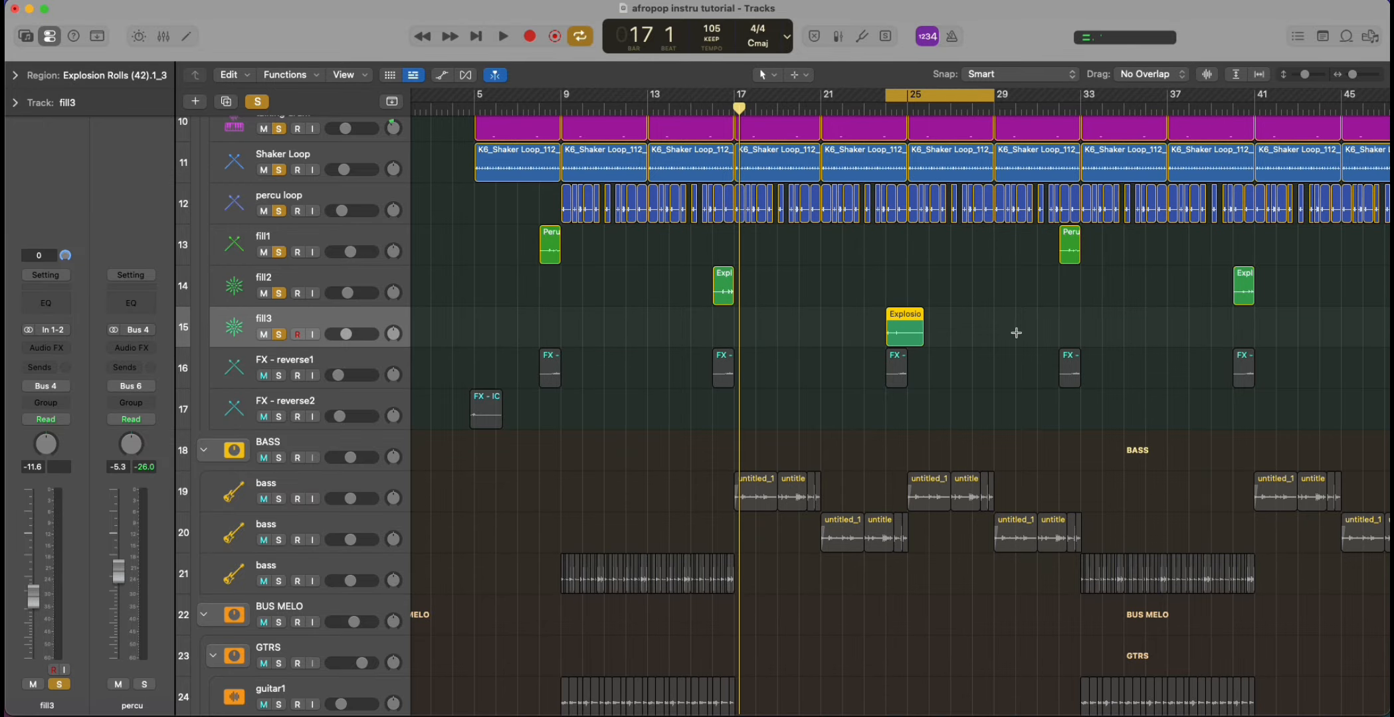
{"action": "key", "text": "Up"}
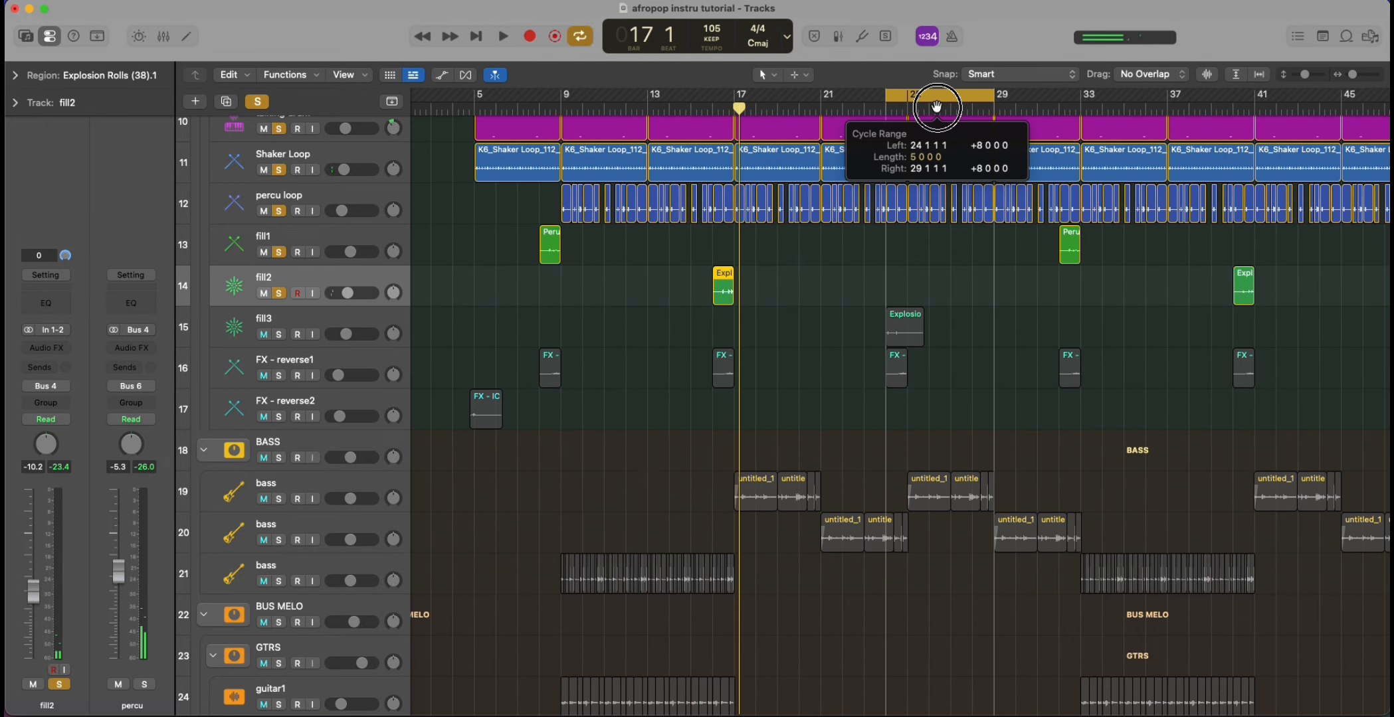
{"action": "left_click", "coordinate": [312, 315]}
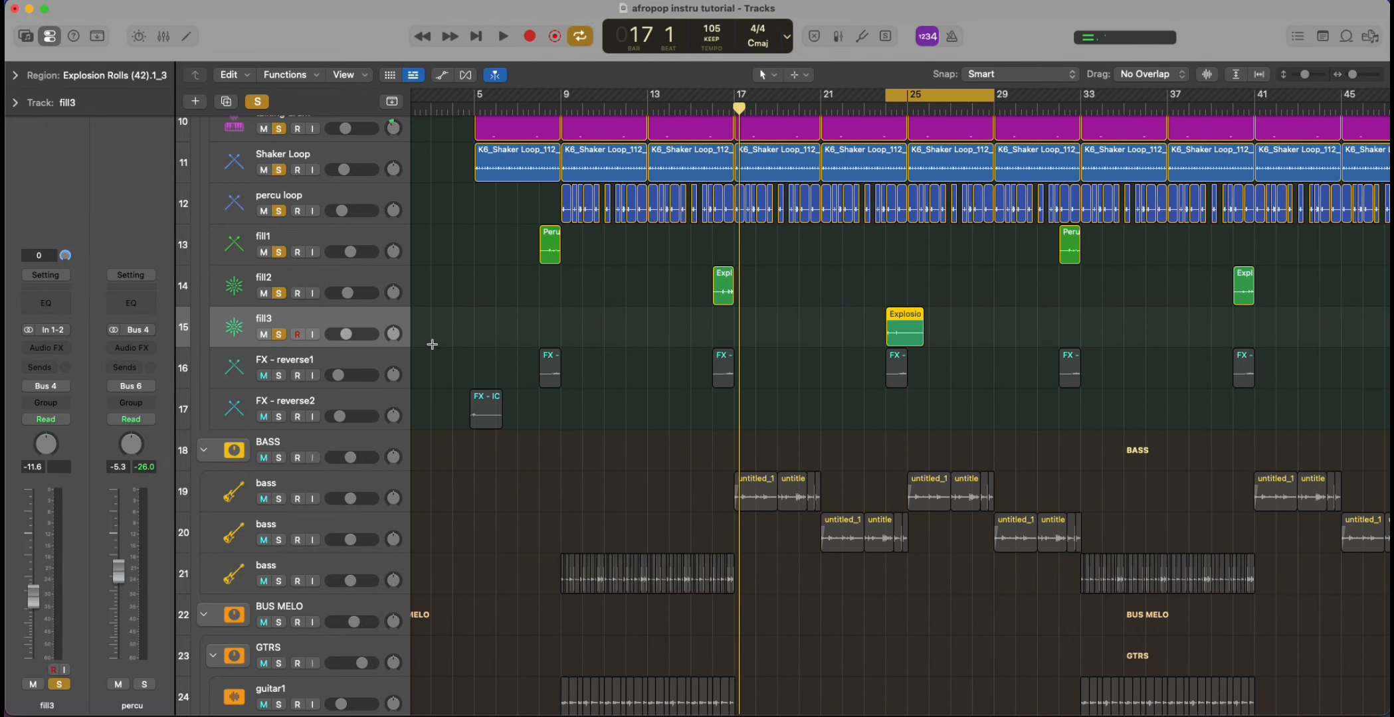
Play fill3's Explosion Rolls region from bar 24 into bar 25 with the fill3 track soloed.
{"action": "left_click", "coordinate": [279, 335]}
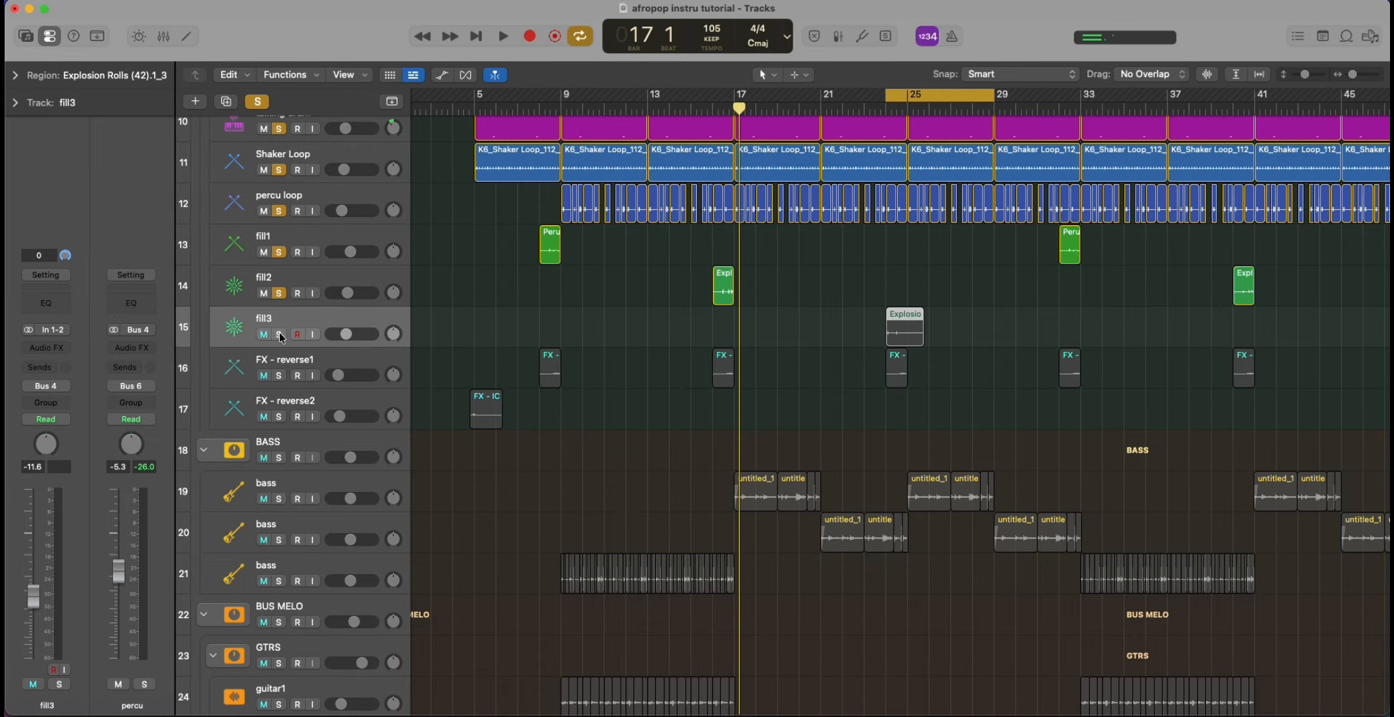
{"action": "left_click_drag", "start_coordinate": [1352, 75], "coordinate": [1355, 75]}
{"action": "key", "text": "space"}
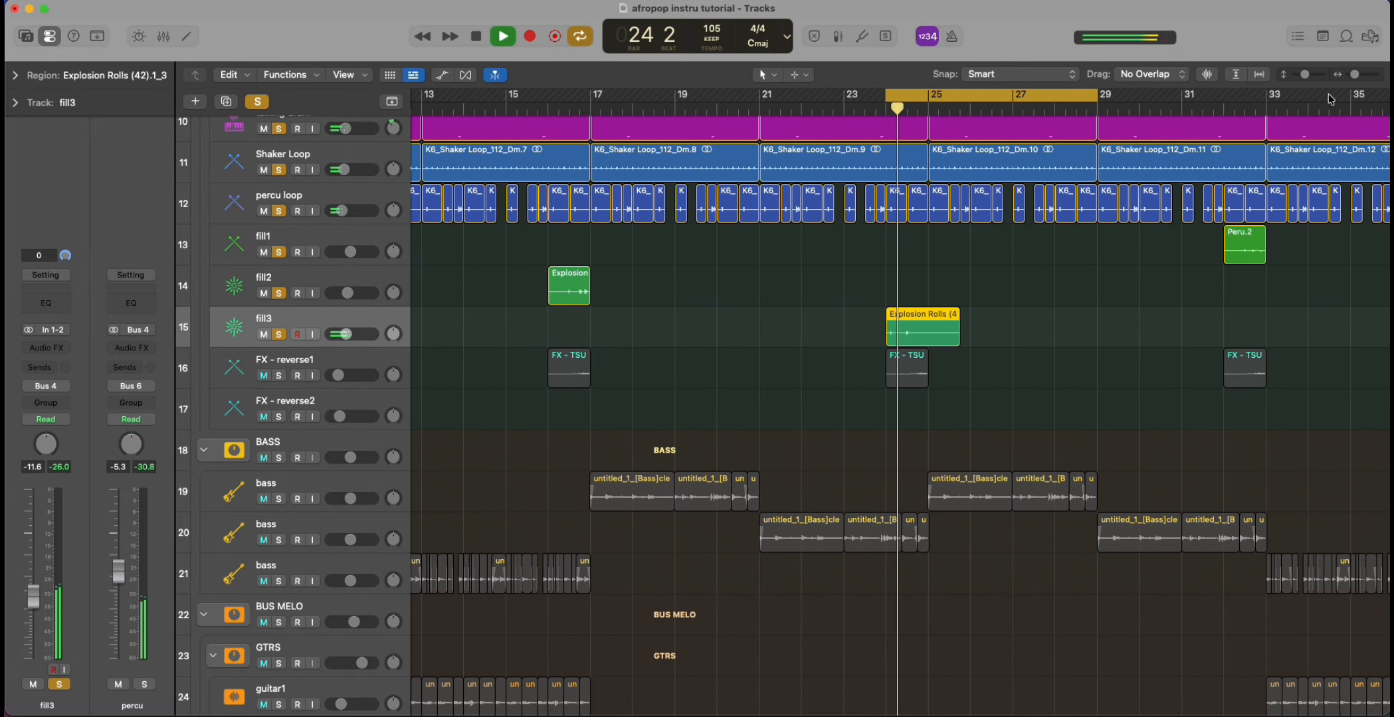
{"action": "key", "text": "space"}
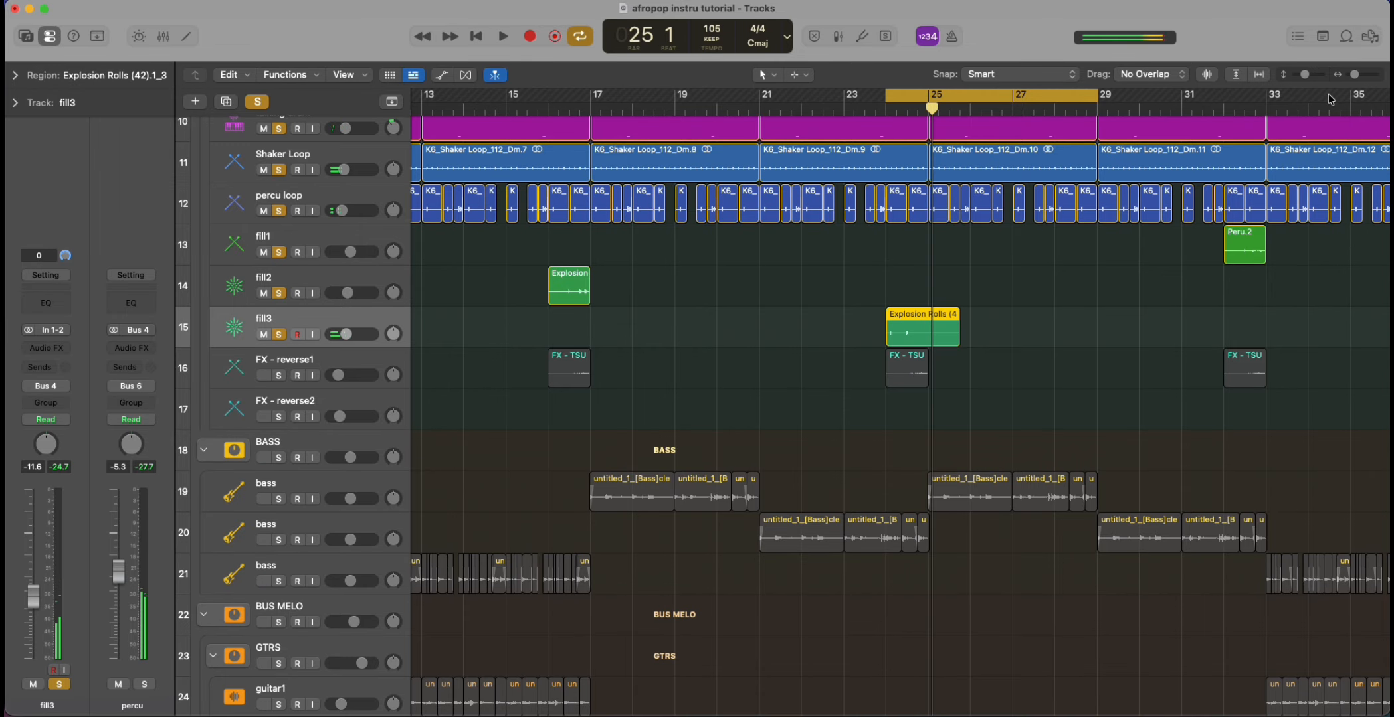
{"action": "left_click_drag", "start_coordinate": [1355, 75], "coordinate": [1351, 75]}
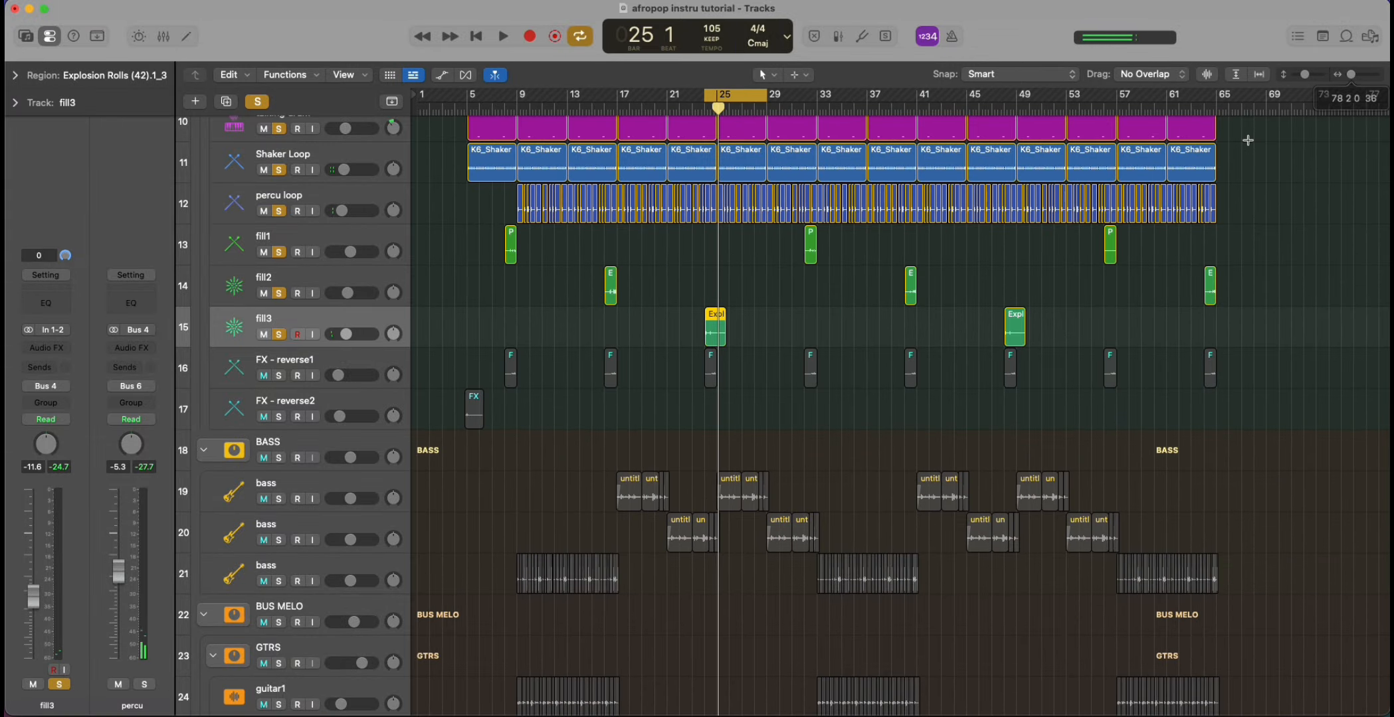
Add FX - reverse1 to the soloed tracks and select its track.
{"action": "left_click", "coordinate": [280, 376]}
{"action": "left_click", "coordinate": [299, 364]}
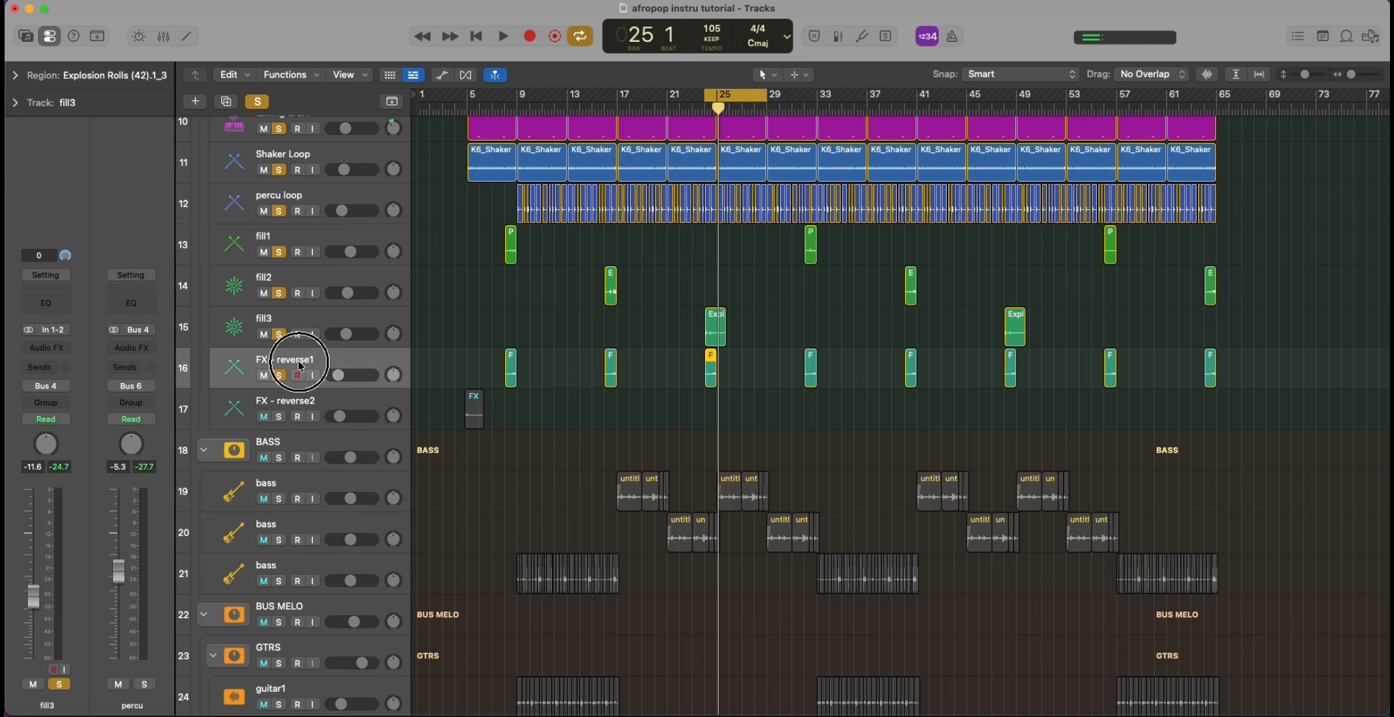
{"action": "key", "text": "Up"}
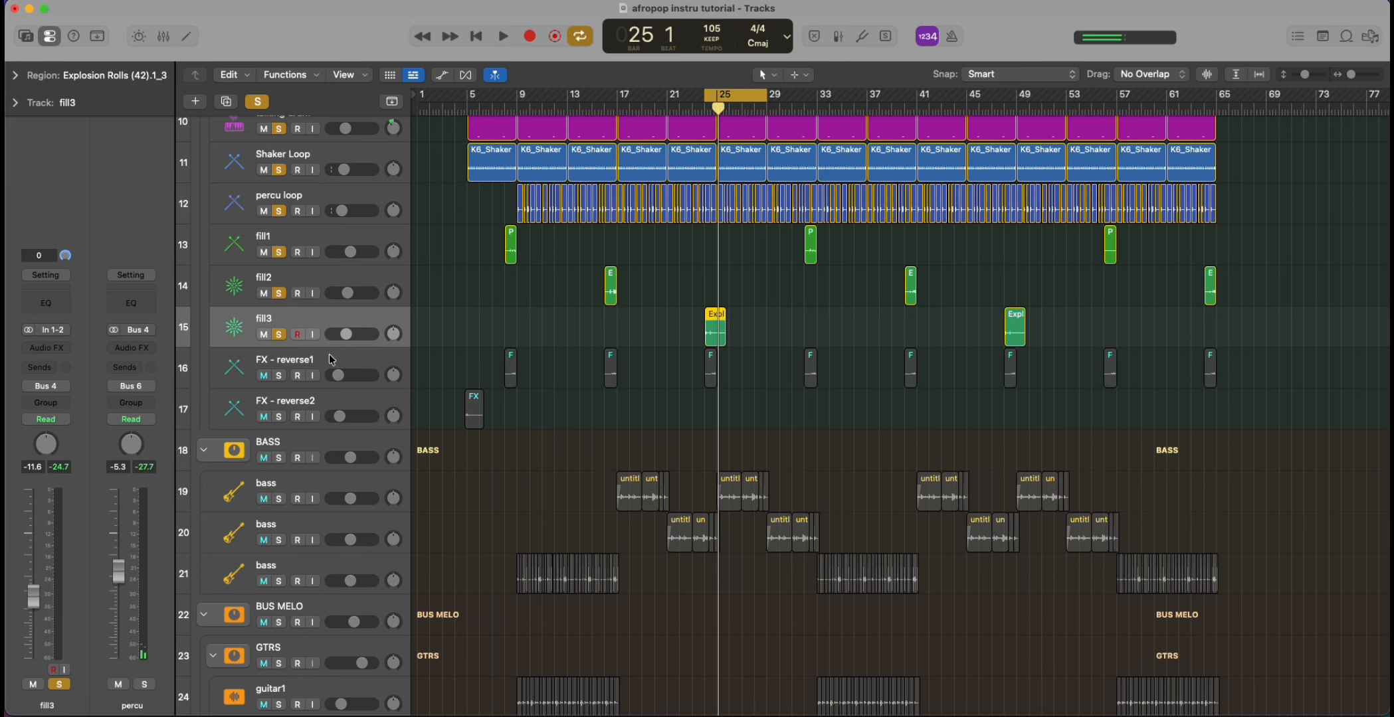
{"action": "left_click", "coordinate": [280, 376]}
{"action": "left_click", "coordinate": [295, 364]}
{"action": "left_click", "coordinate": [281, 378]}
{"action": "left_click", "coordinate": [295, 364]}
{"action": "left_click", "coordinate": [288, 376]}
{"action": "left_click", "coordinate": [299, 364]}
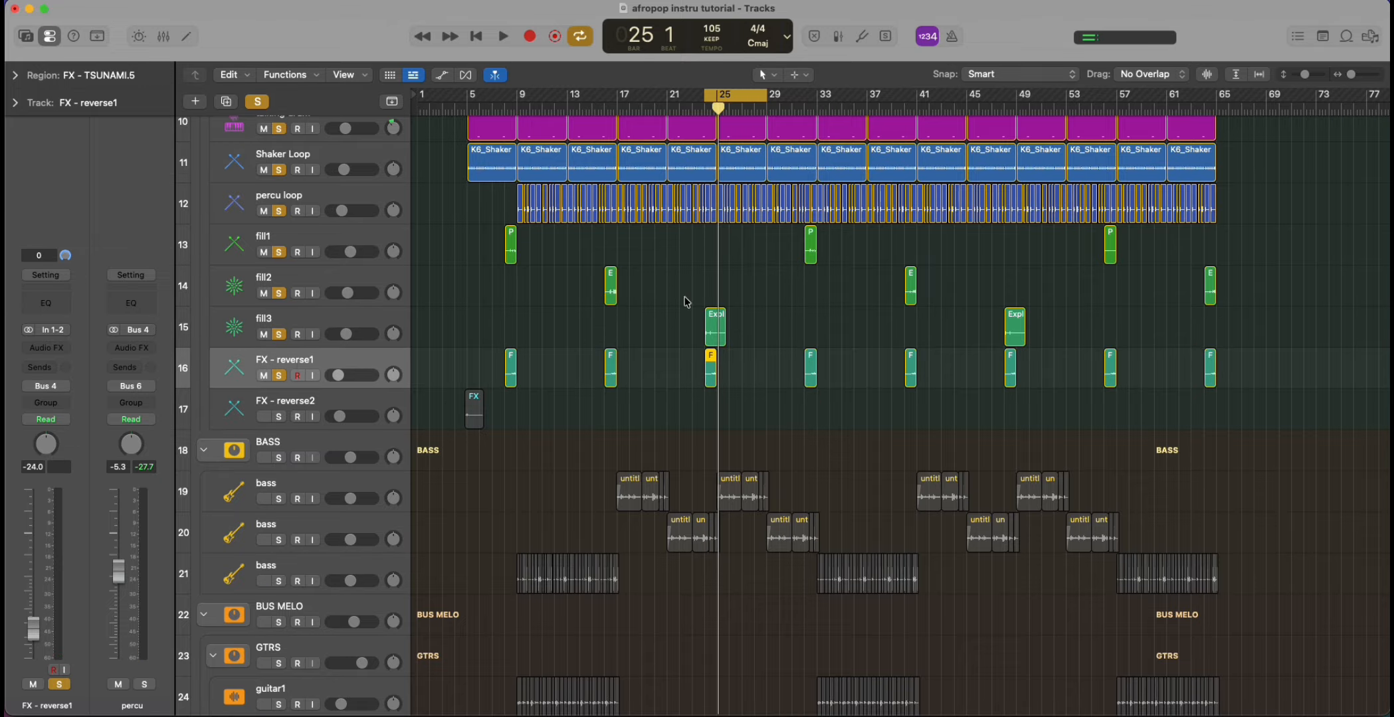
Play the FX - TSUNAMI reverse region leading from bar 24 into bar 25 enlarged in the arrangement.
{"action": "left_click_drag", "start_coordinate": [1354, 75], "coordinate": [1356, 75]}
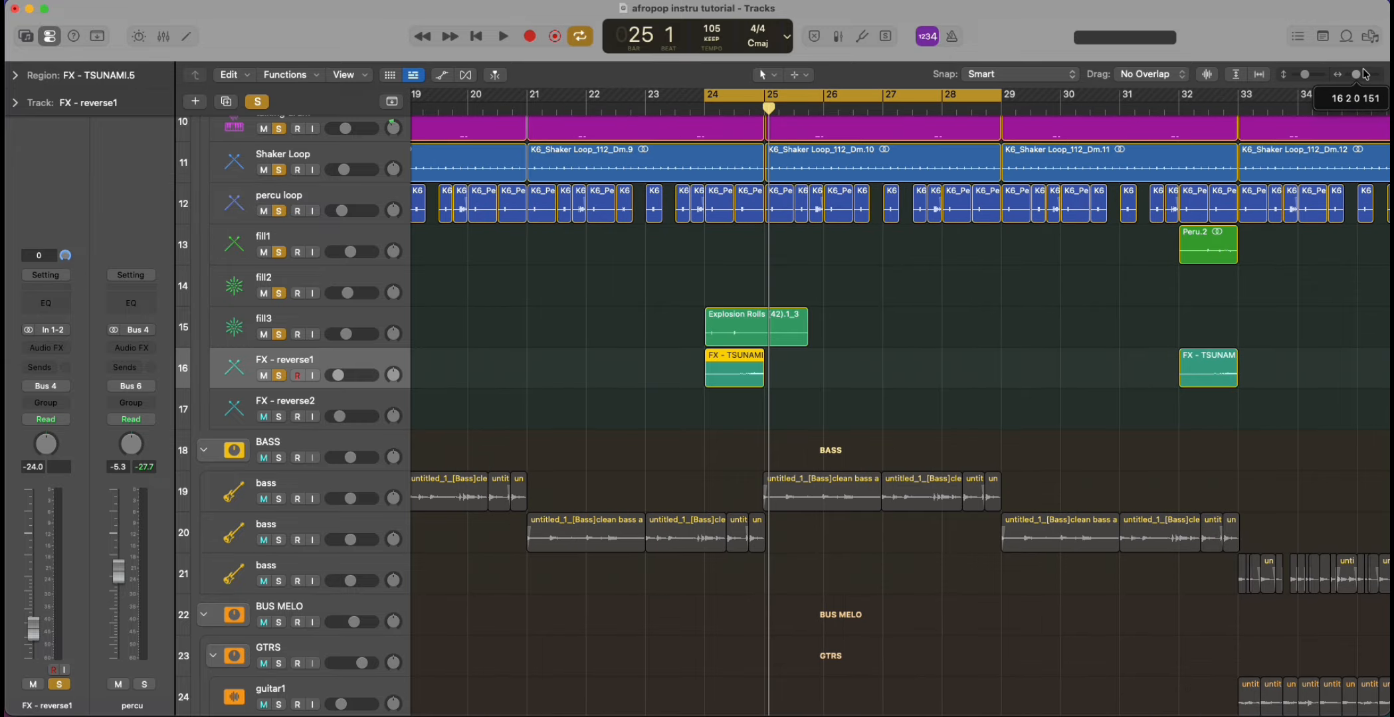
{"action": "key", "text": "space"}
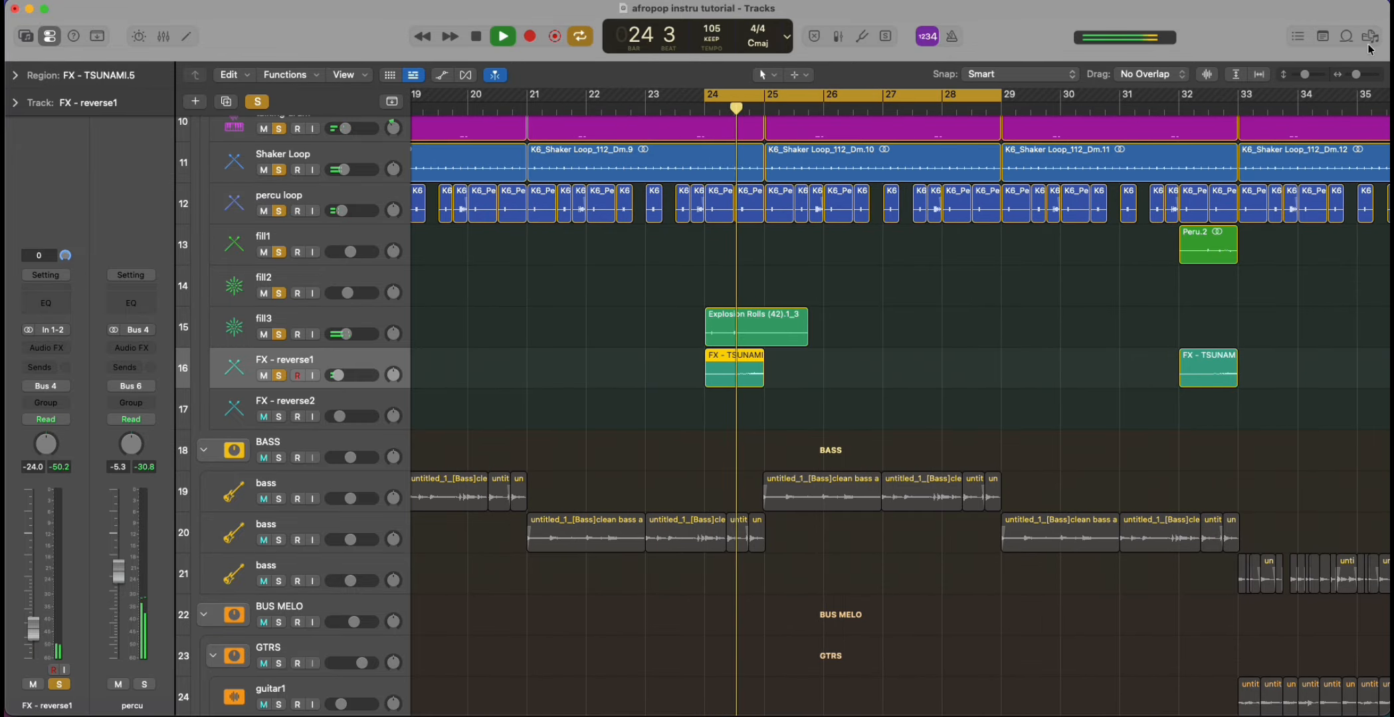
{"action": "key", "text": "space"}
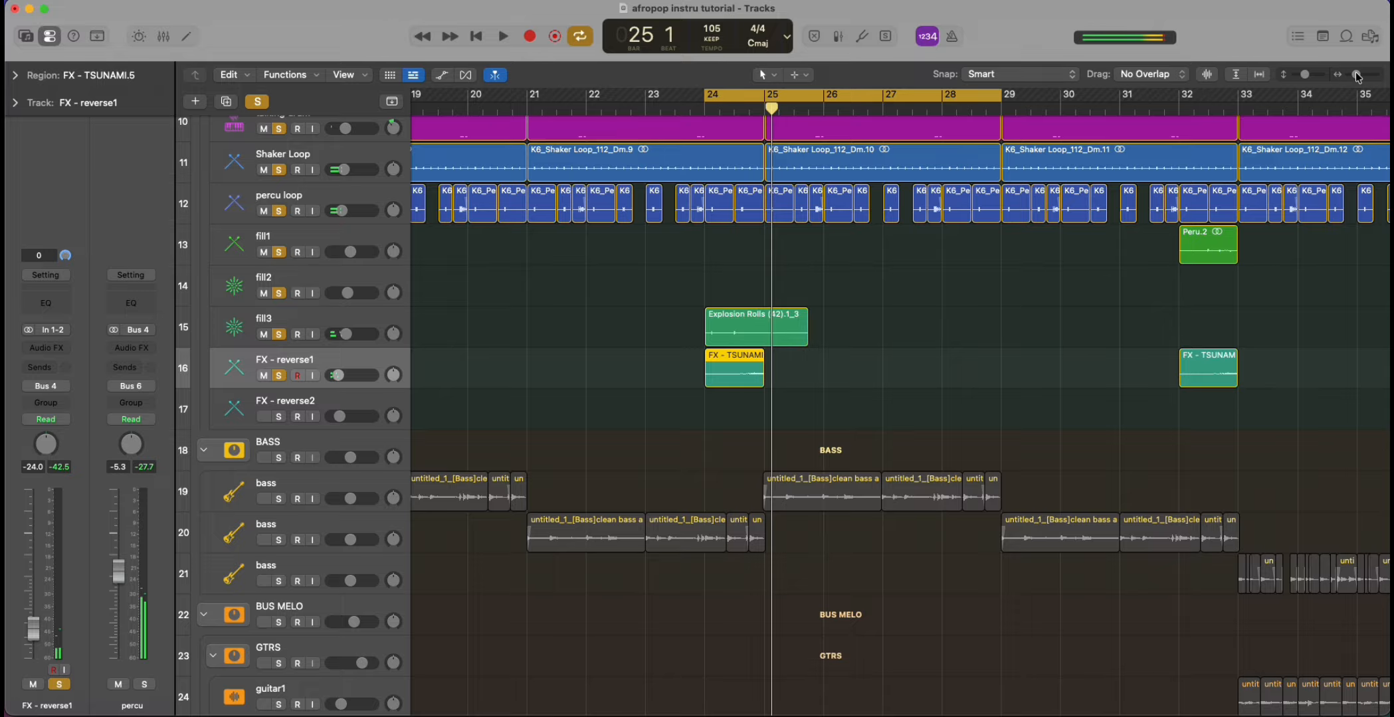
{"action": "left_click_drag", "start_coordinate": [1356, 75], "coordinate": [1347, 85]}
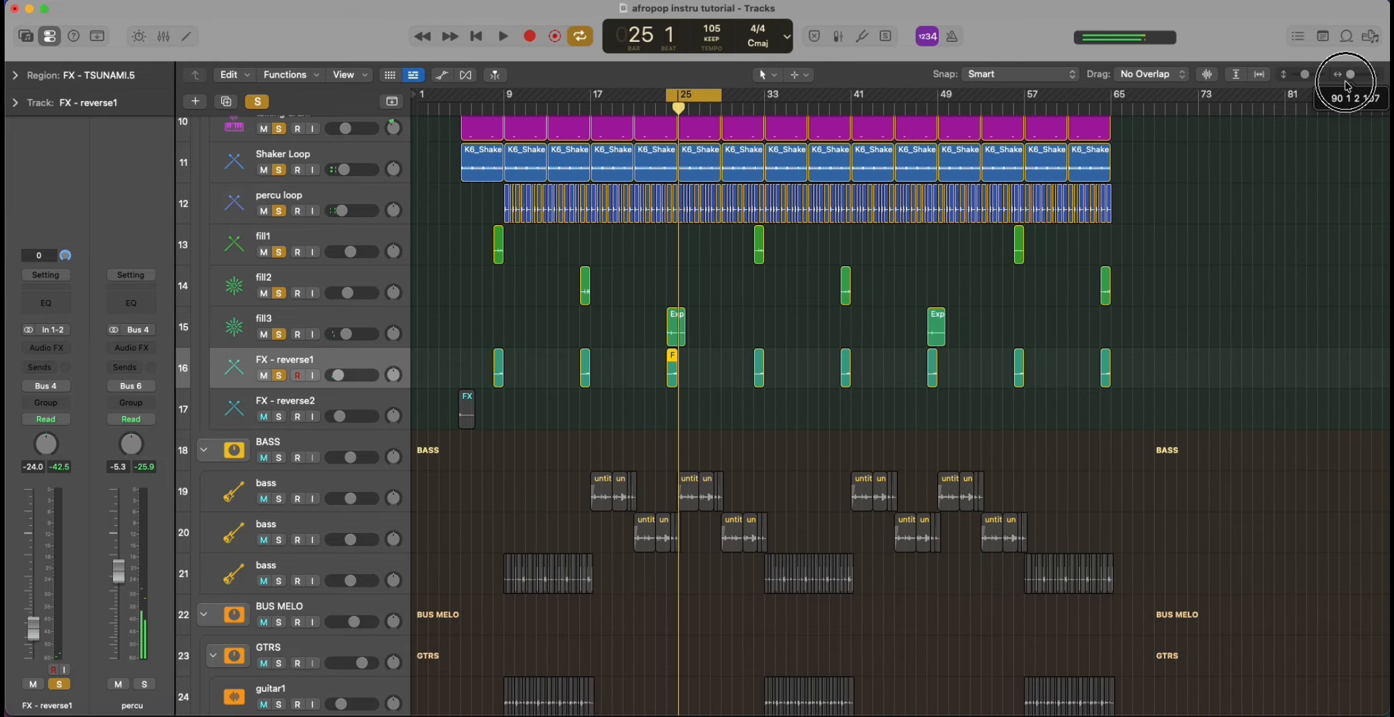
Move the cycle range to bars 4–9, add FX - reverse2 to the soloed tracks, and play its FX - ICE region.
{"action": "left_click_drag", "start_coordinate": [693, 98], "coordinate": [394, 351]}
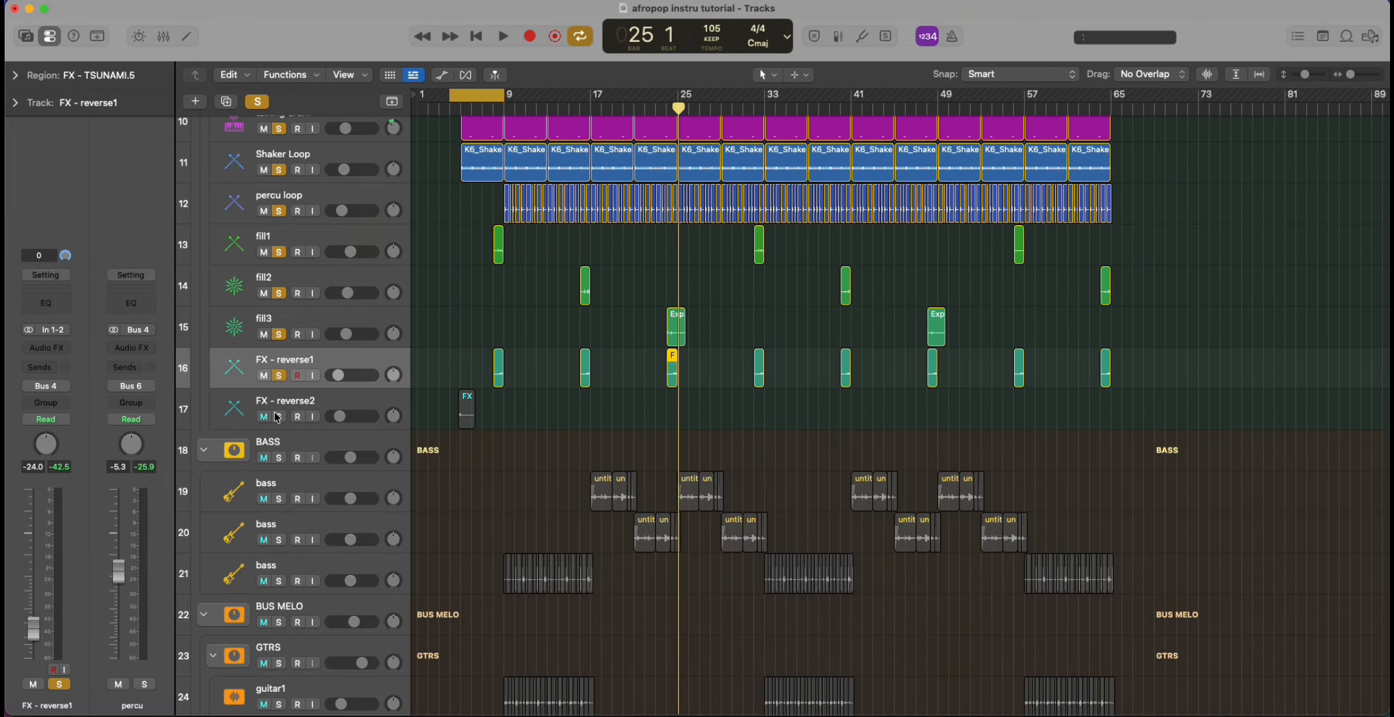
{"action": "left_click", "coordinate": [324, 403]}
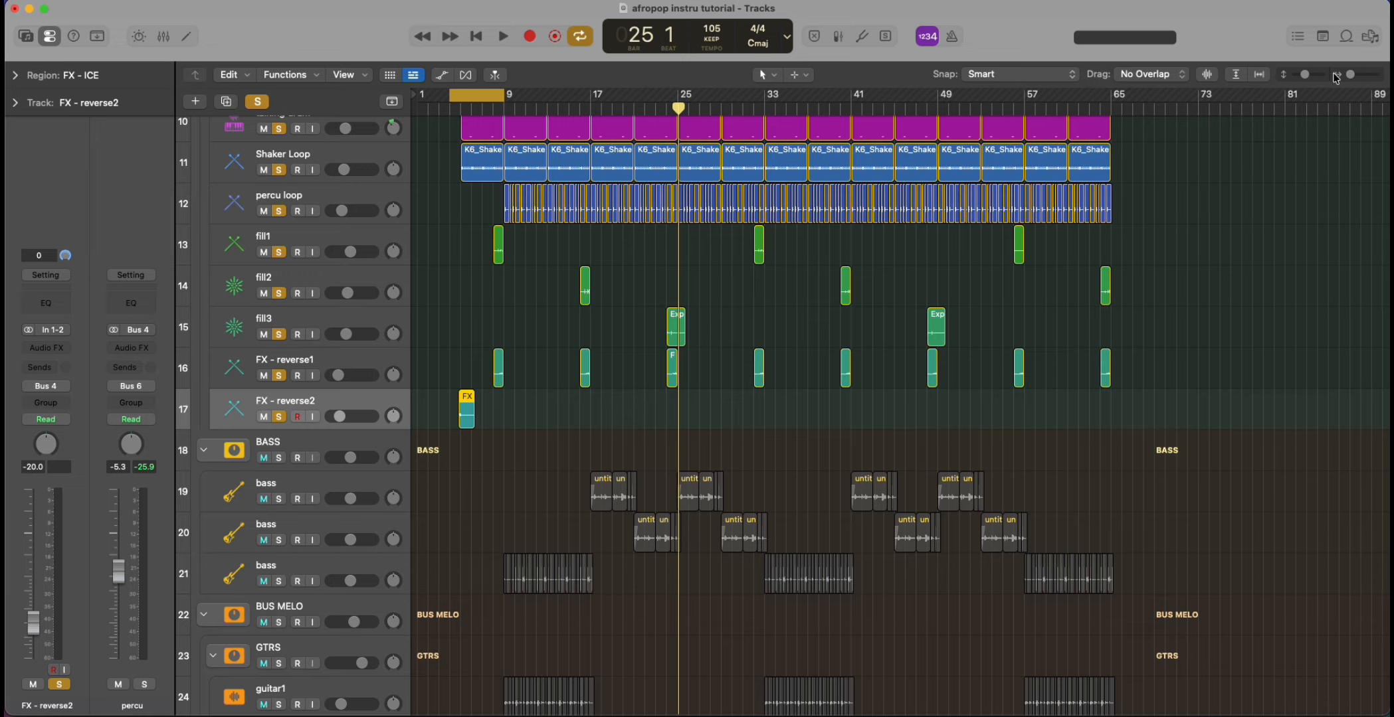
{"action": "key", "text": "space"}
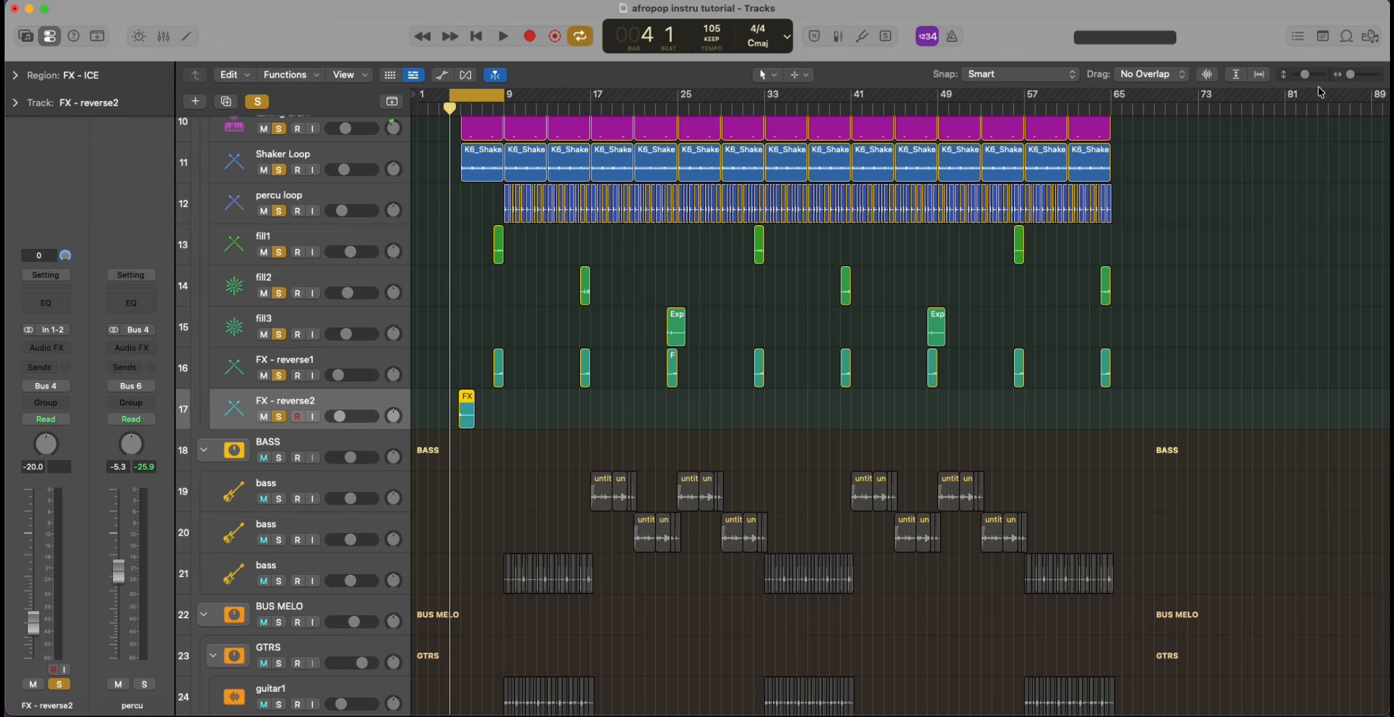
{"action": "left_click_drag", "start_coordinate": [1349, 77], "coordinate": [1357, 75]}
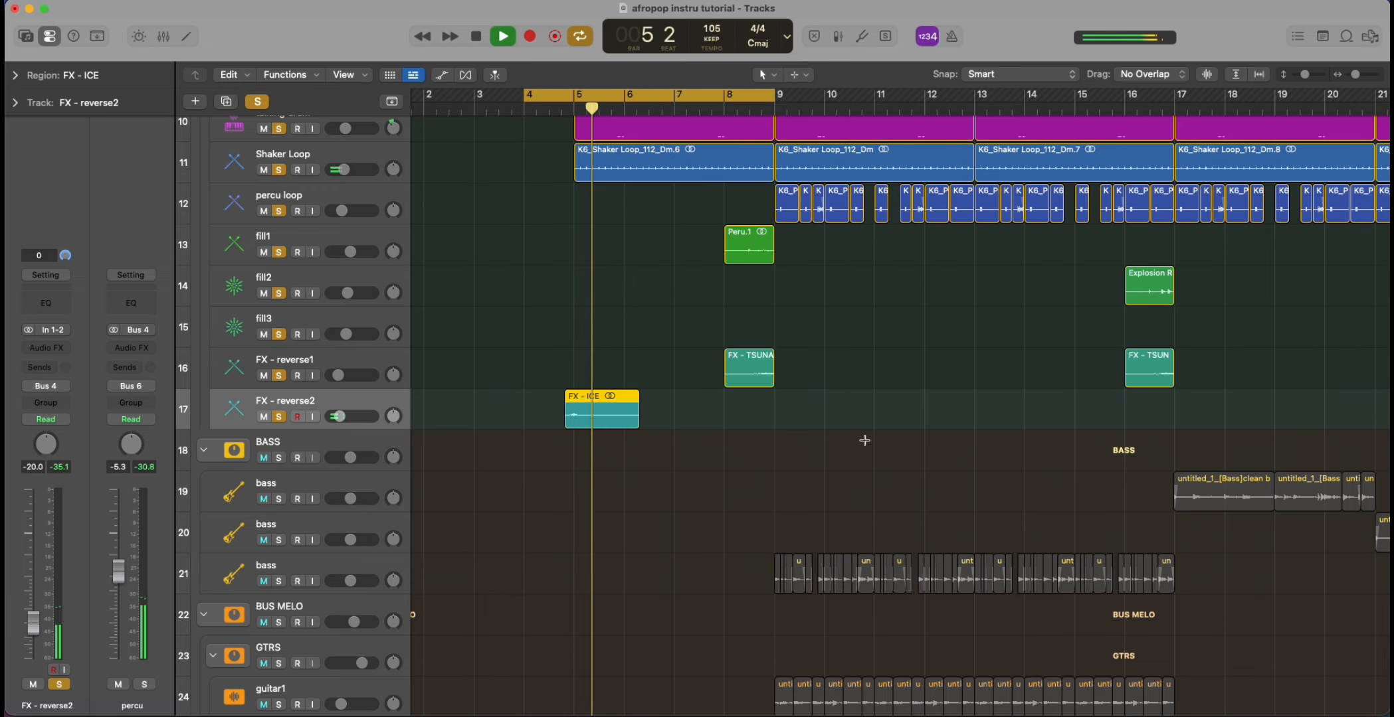
{"action": "key", "text": "space"}
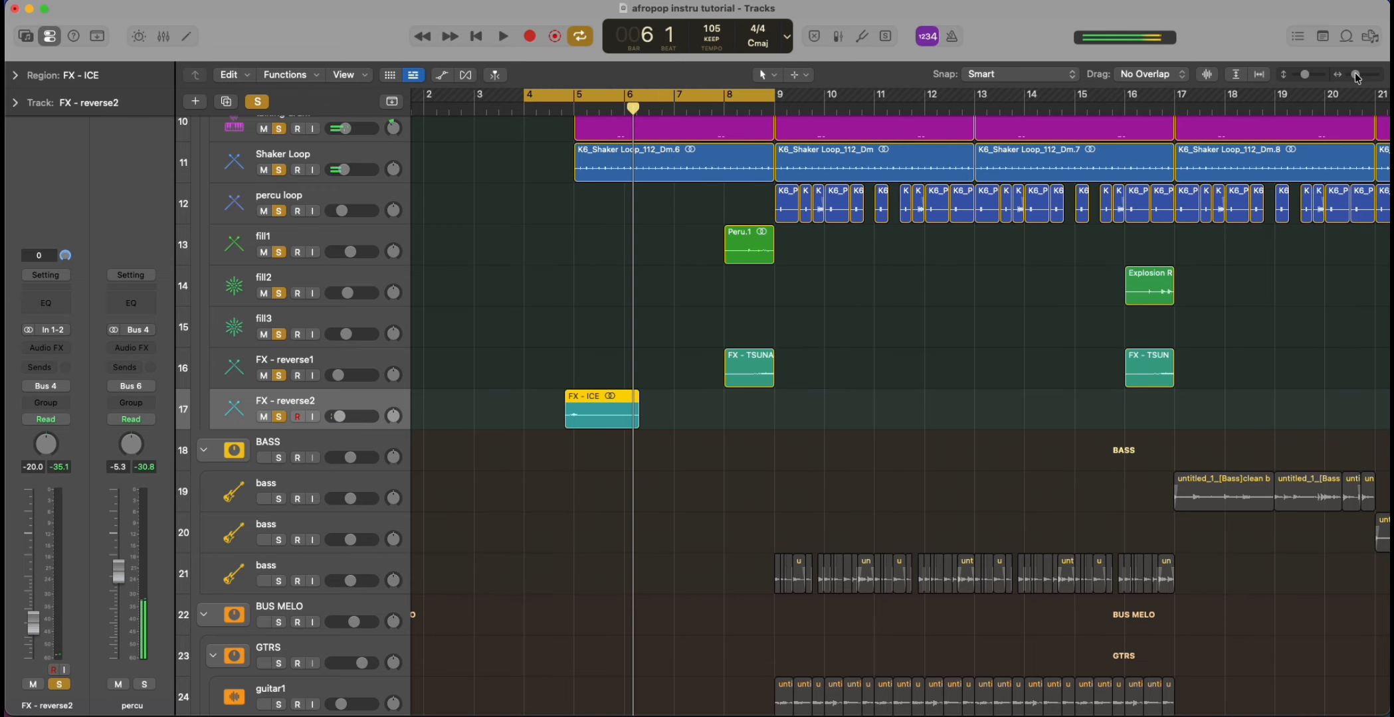
{"action": "left_click_drag", "start_coordinate": [1355, 75], "coordinate": [1351, 75]}
Set the cycle range to bars 9–17 and move the third bass track above the other two bass tracks.
{"action": "scroll", "coordinate": [281, 360], "scroll_direction": "down", "scroll_amount": 4}
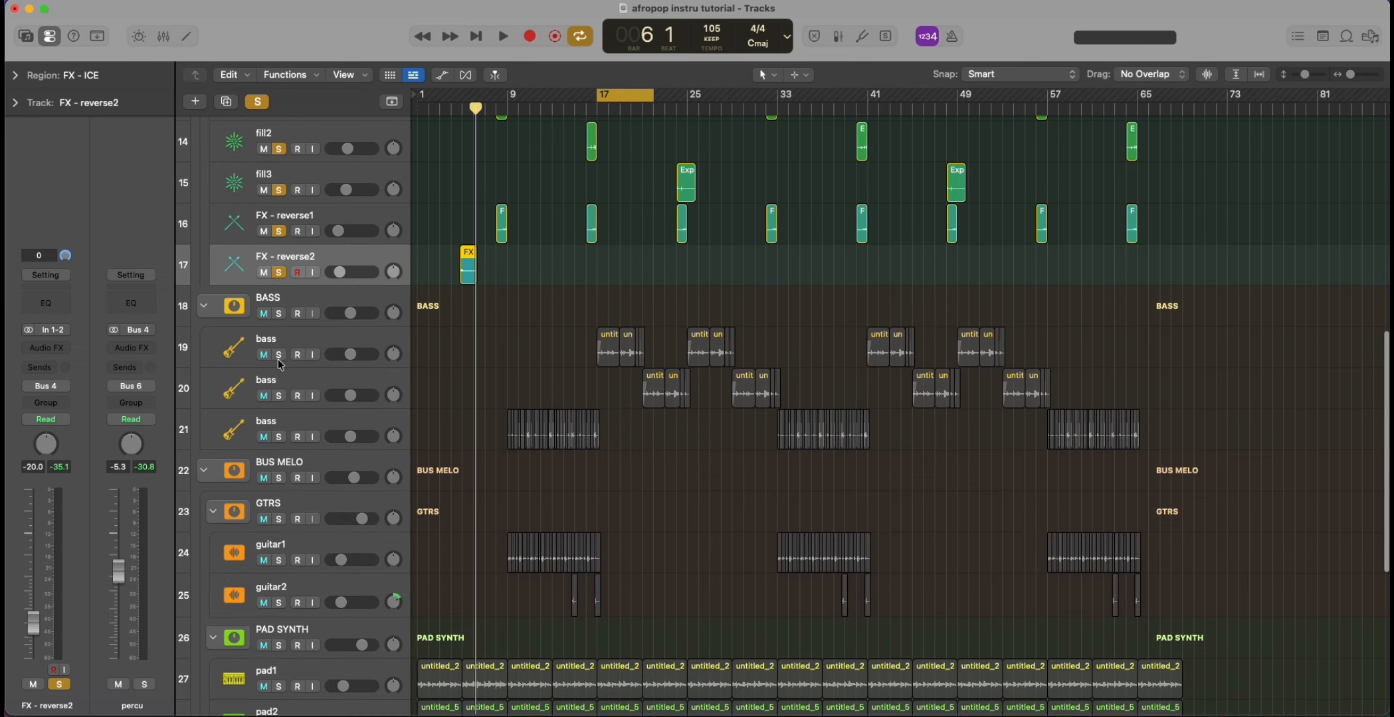
{"action": "scroll", "coordinate": [280, 360], "scroll_direction": "right", "scroll_amount": 1}
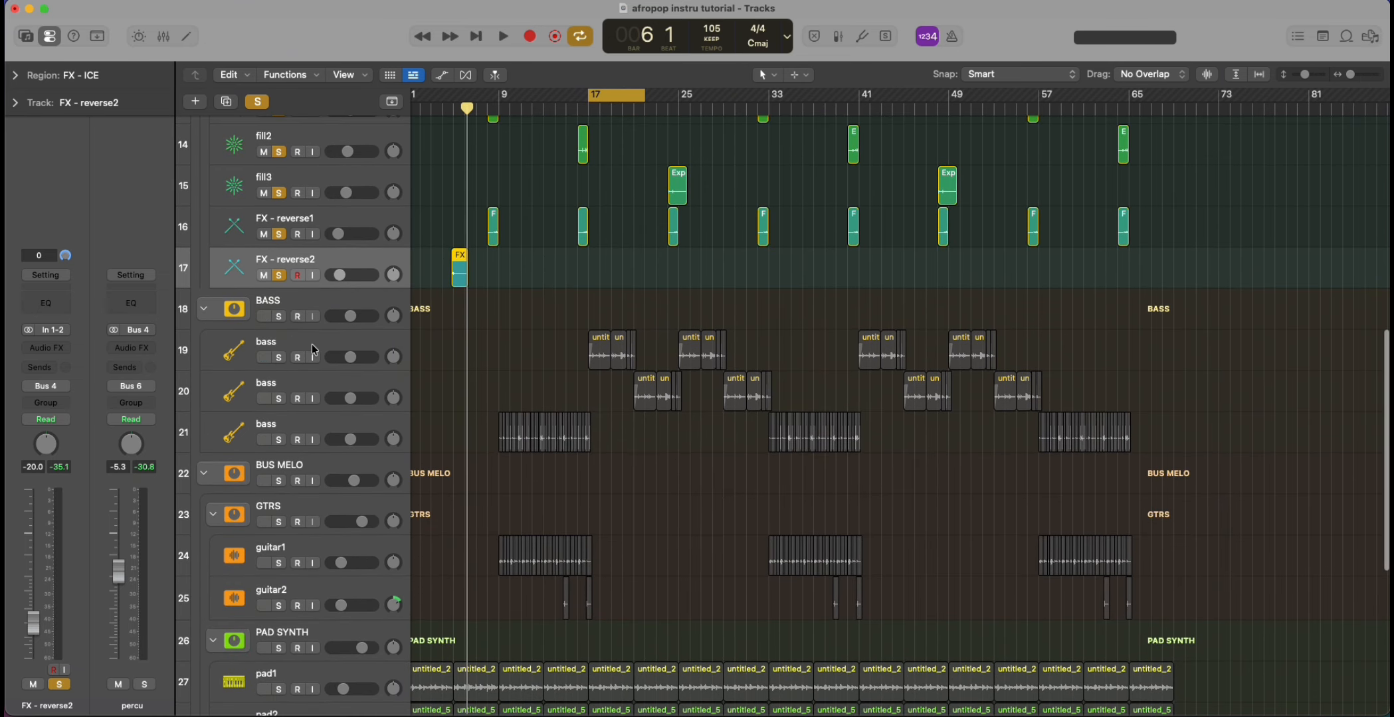
{"action": "scroll", "coordinate": [313, 350], "scroll_direction": "up", "scroll_amount": 1}
{"action": "mouse_move", "coordinate": [608, 94]}
{"action": "left_mouse_down"}
{"action": "mouse_move", "coordinate": [541, 113]}
{"action": "mouse_move", "coordinate": [528, 133]}
{"action": "mouse_move", "coordinate": [570, 97]}
{"action": "mouse_move", "coordinate": [593, 97]}
{"action": "left_mouse_up"}
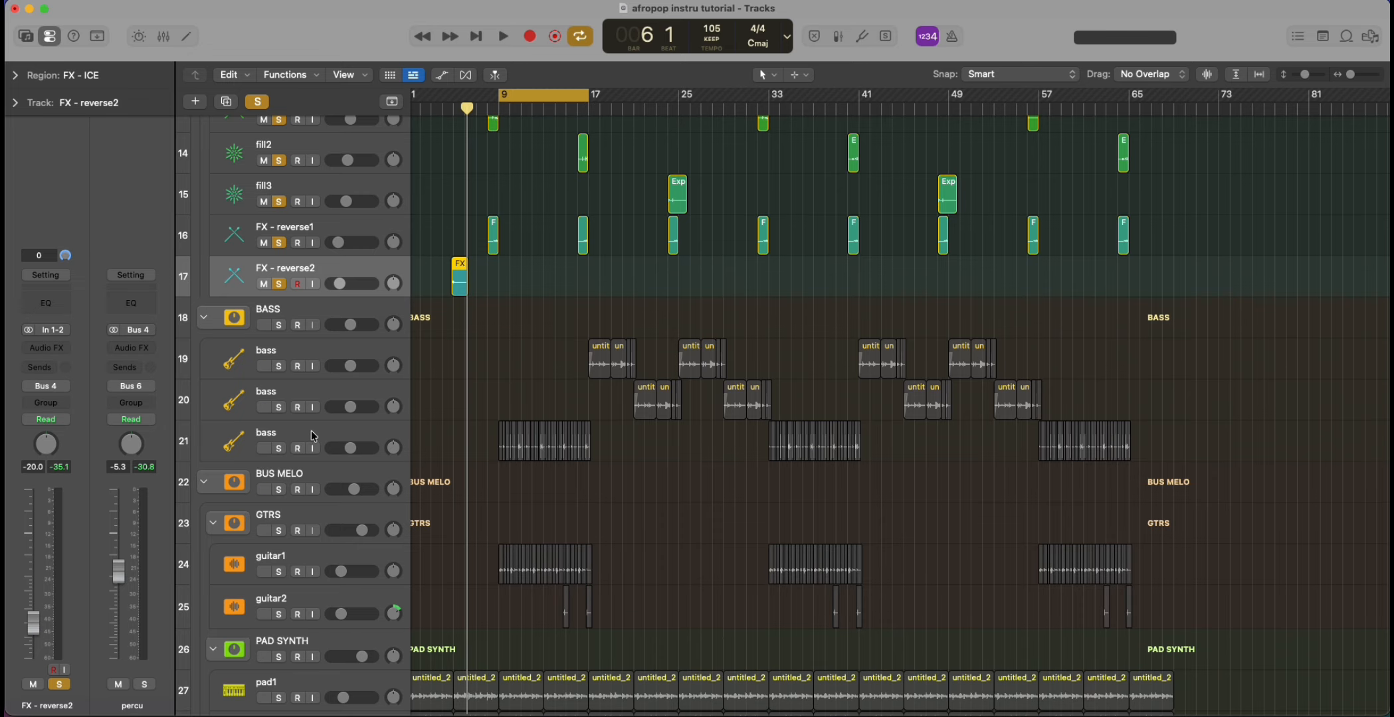
{"action": "left_click_drag", "start_coordinate": [312, 430], "coordinate": [336, 351]}
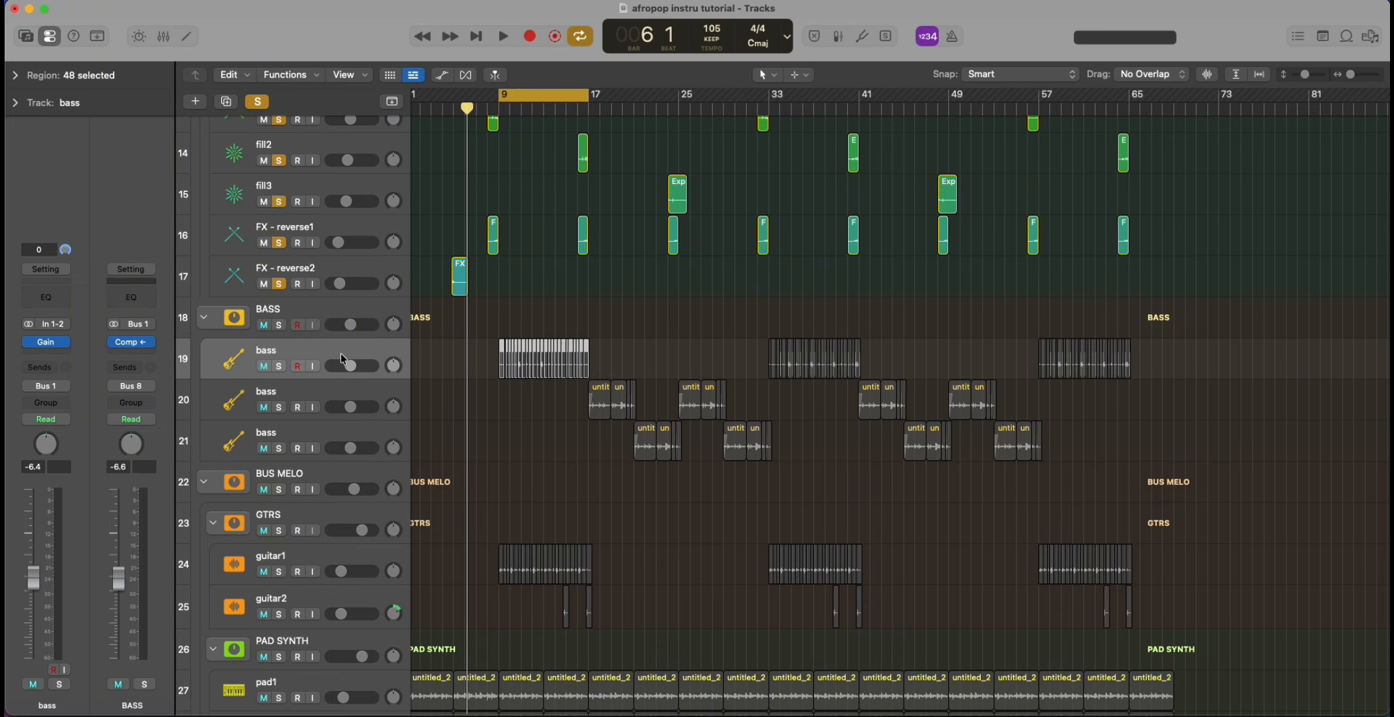
Add the three bass tracks to the soloed tracks and play them in cycle ranges 9–17 and 17–25, returning the cycle range to bars 9–17.
{"action": "left_click", "coordinate": [279, 367]}
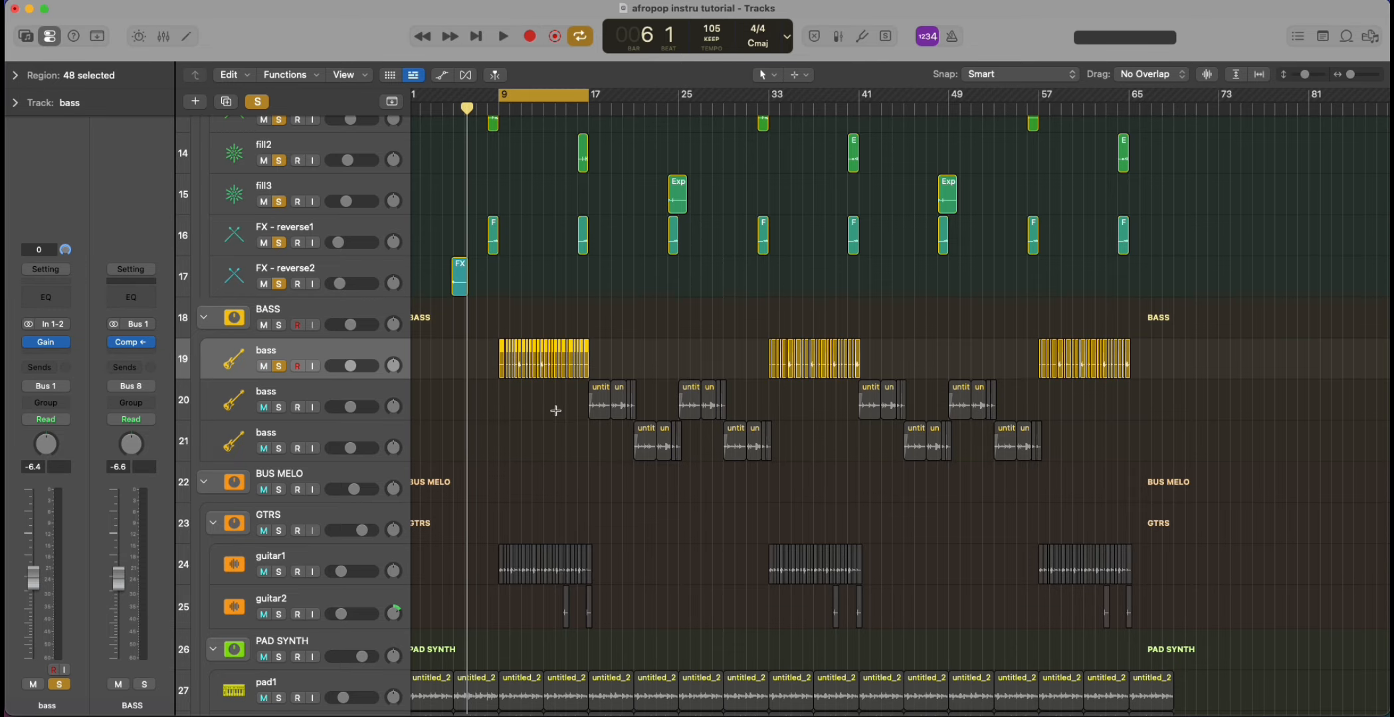
{"action": "key", "text": "space"}
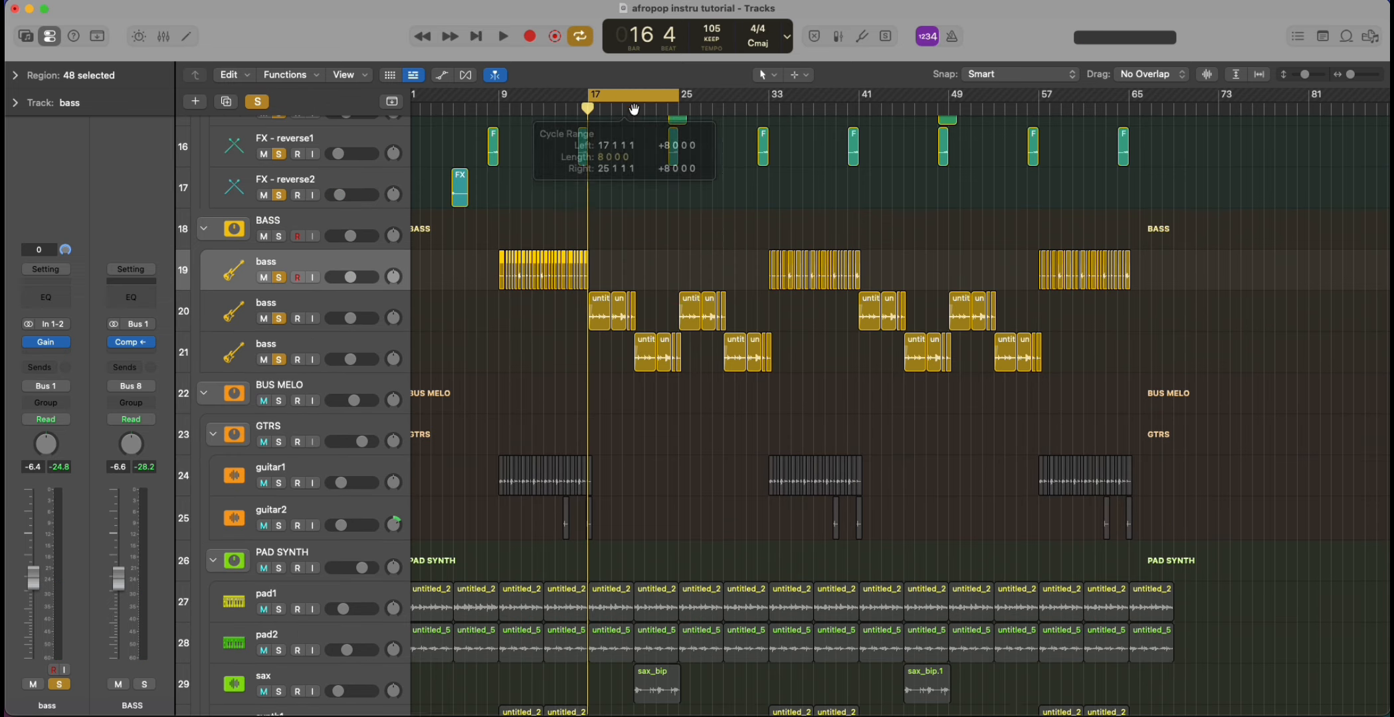
{"action": "key", "text": "space"}
{"action": "scroll", "coordinate": [661, 120], "scroll_direction": "right", "scroll_amount": 1}
{"action": "scroll", "coordinate": [608, 205], "scroll_direction": "right", "scroll_amount": 1}
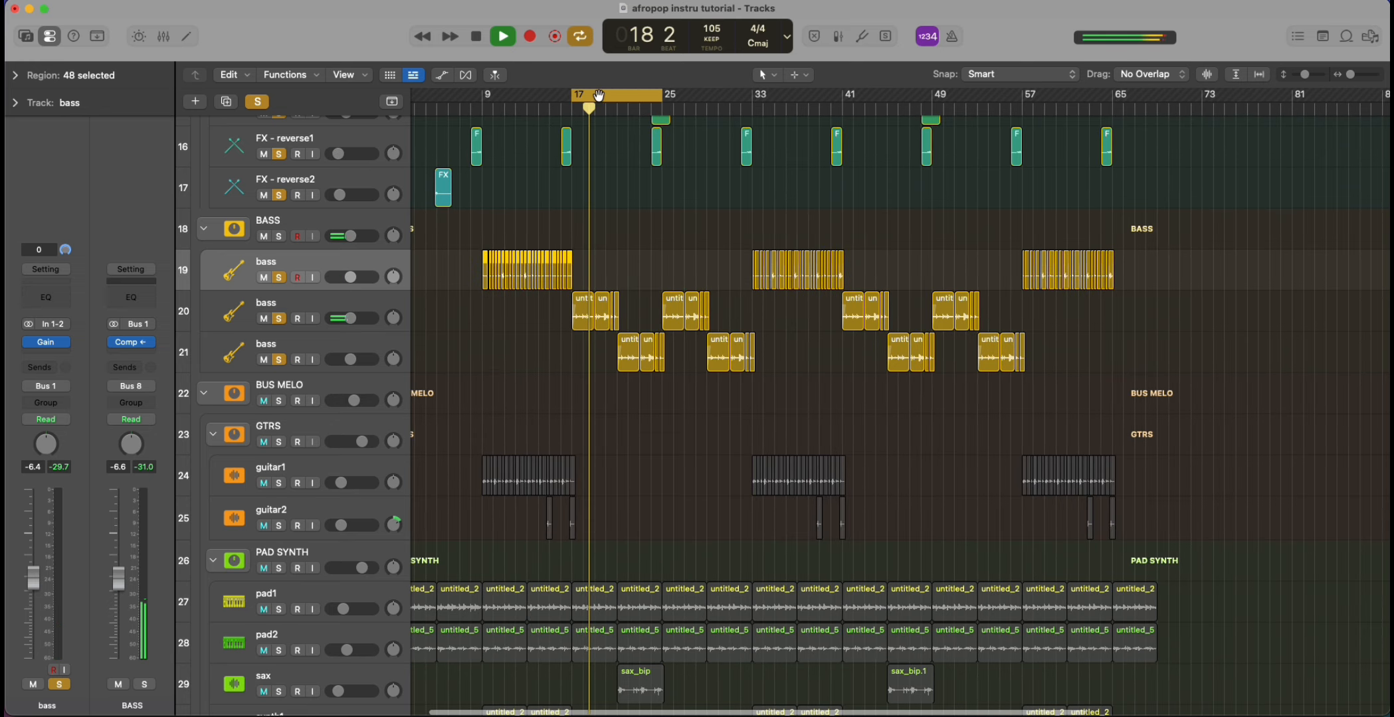
{"action": "left_click_drag", "start_coordinate": [607, 94], "coordinate": [518, 109]}
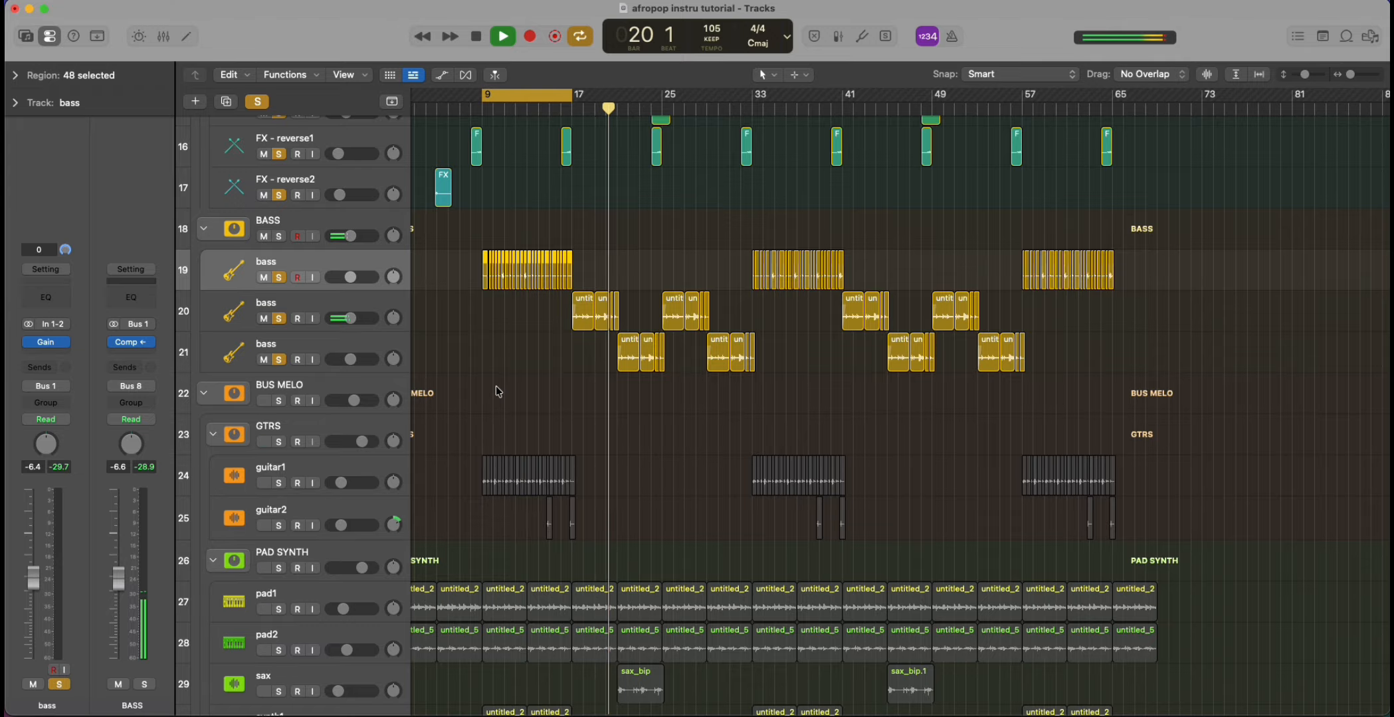
{"action": "key", "text": "space"}
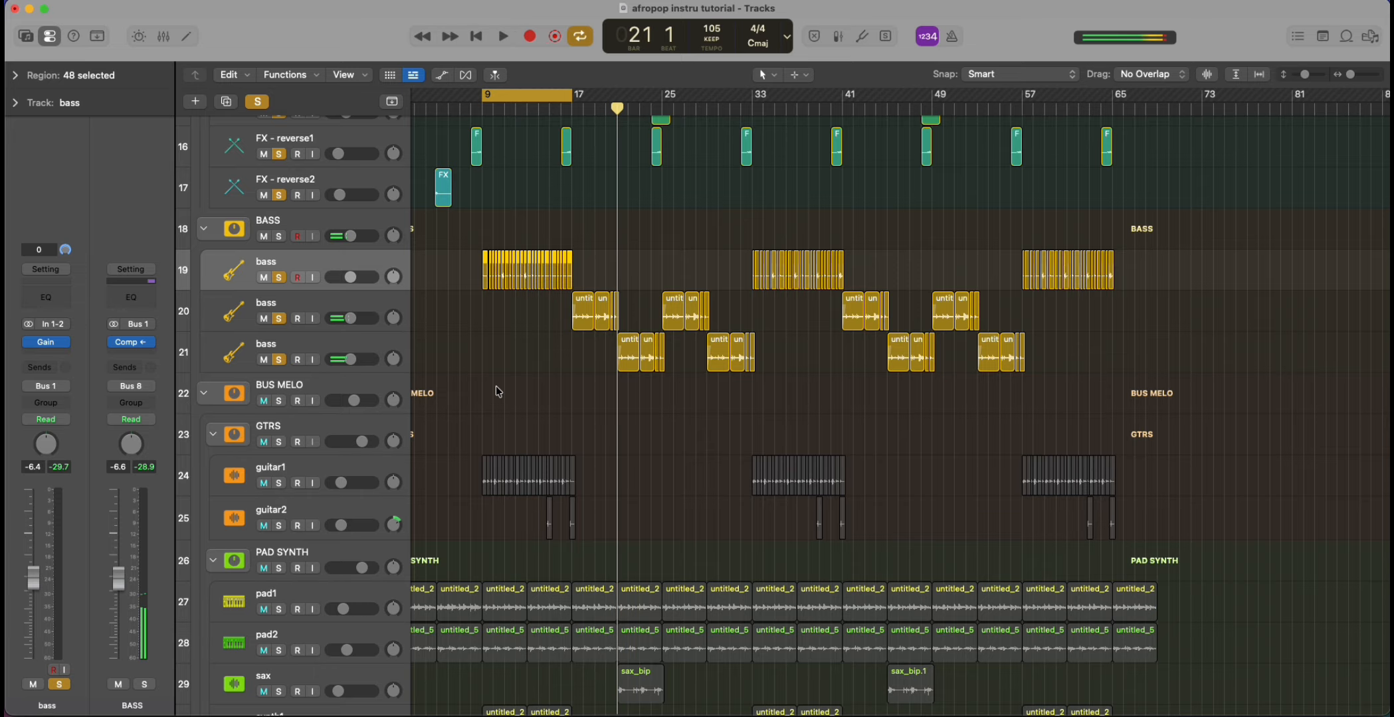
Add guitar1 to the soloed tracks, select its track, and play its chopped regions in bars 9–17.
{"action": "scroll", "coordinate": [376, 359], "scroll_direction": "down", "scroll_amount": 5}
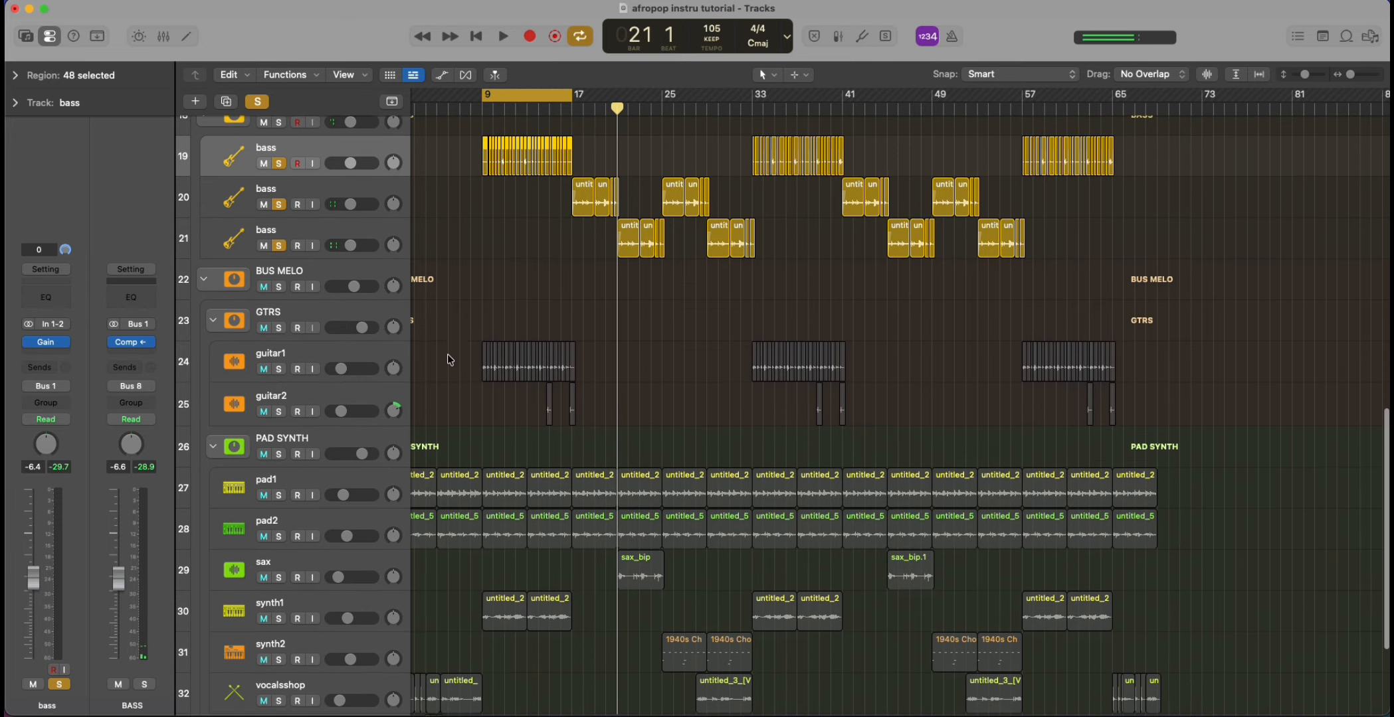
{"action": "left_click", "coordinate": [279, 318]}
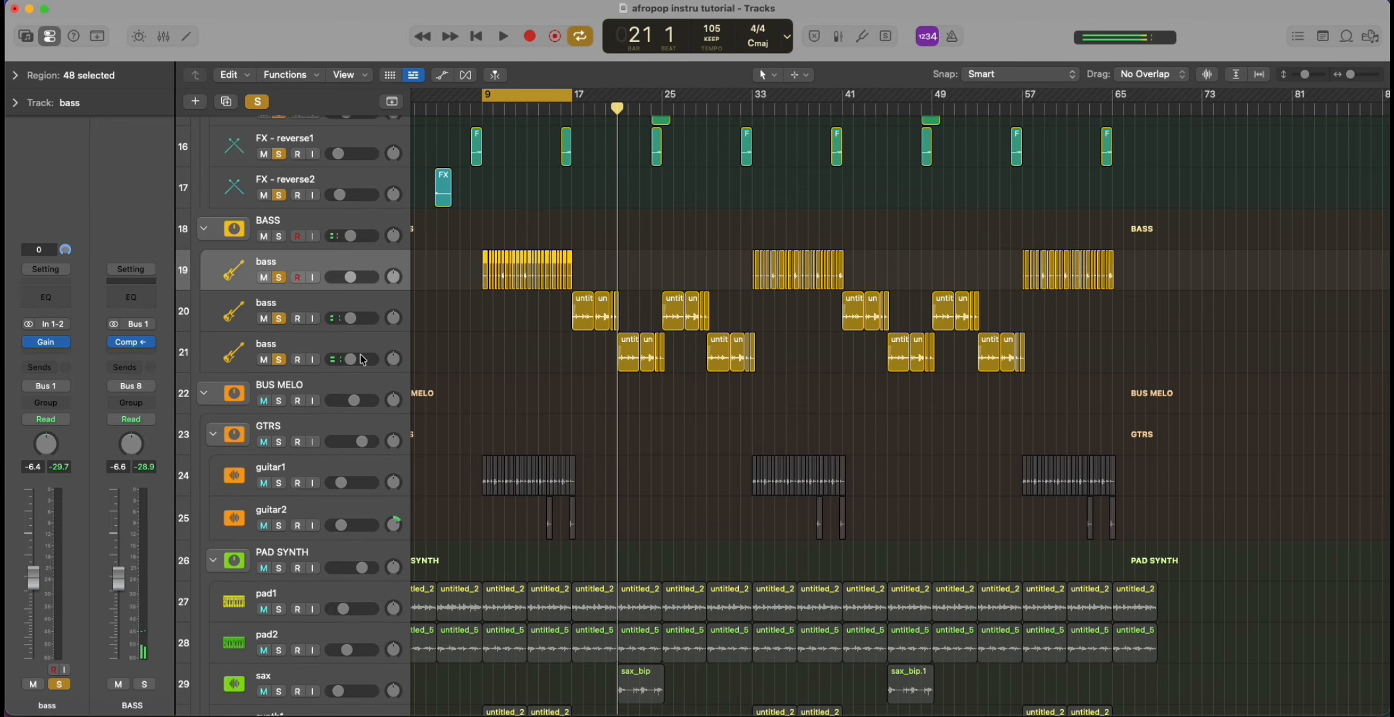
{"action": "scroll", "coordinate": [372, 358], "scroll_direction": "down", "scroll_amount": 4}
{"action": "scroll", "coordinate": [450, 347], "scroll_direction": "down", "scroll_amount": 2}
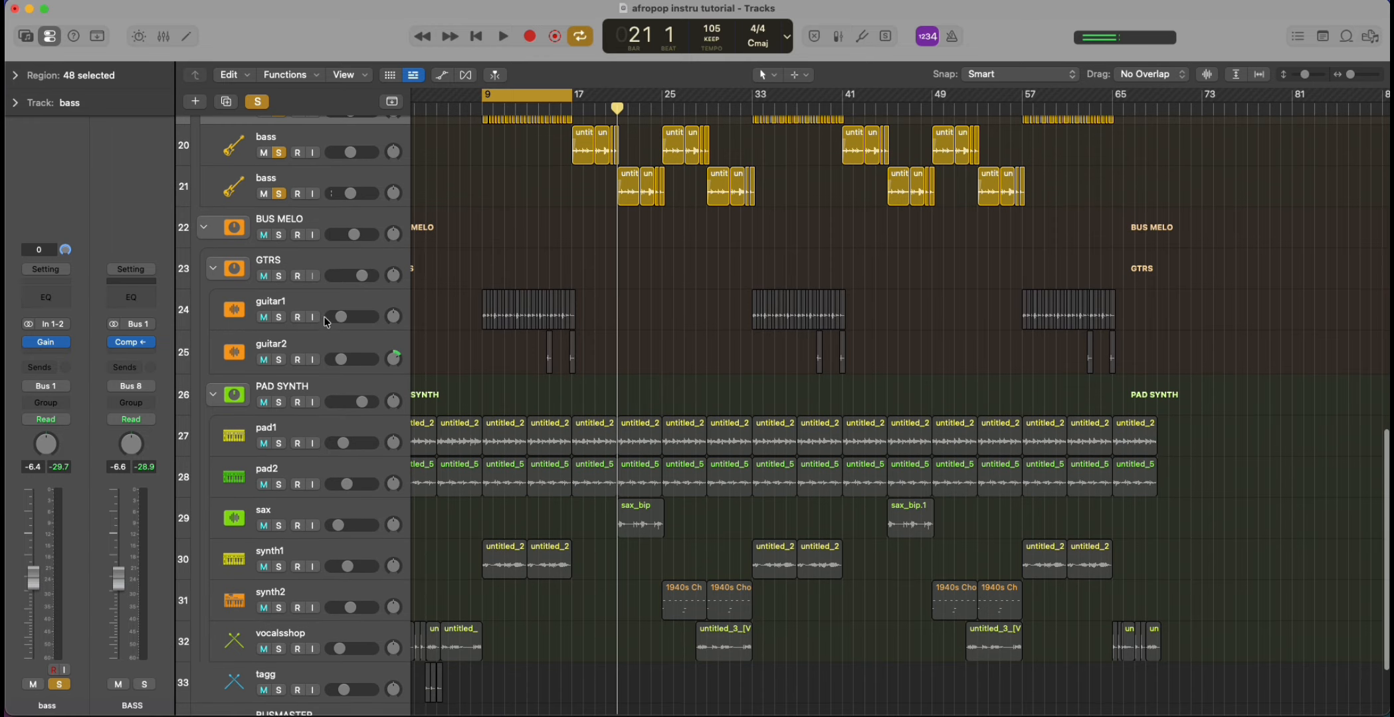
{"action": "left_click", "coordinate": [278, 318]}
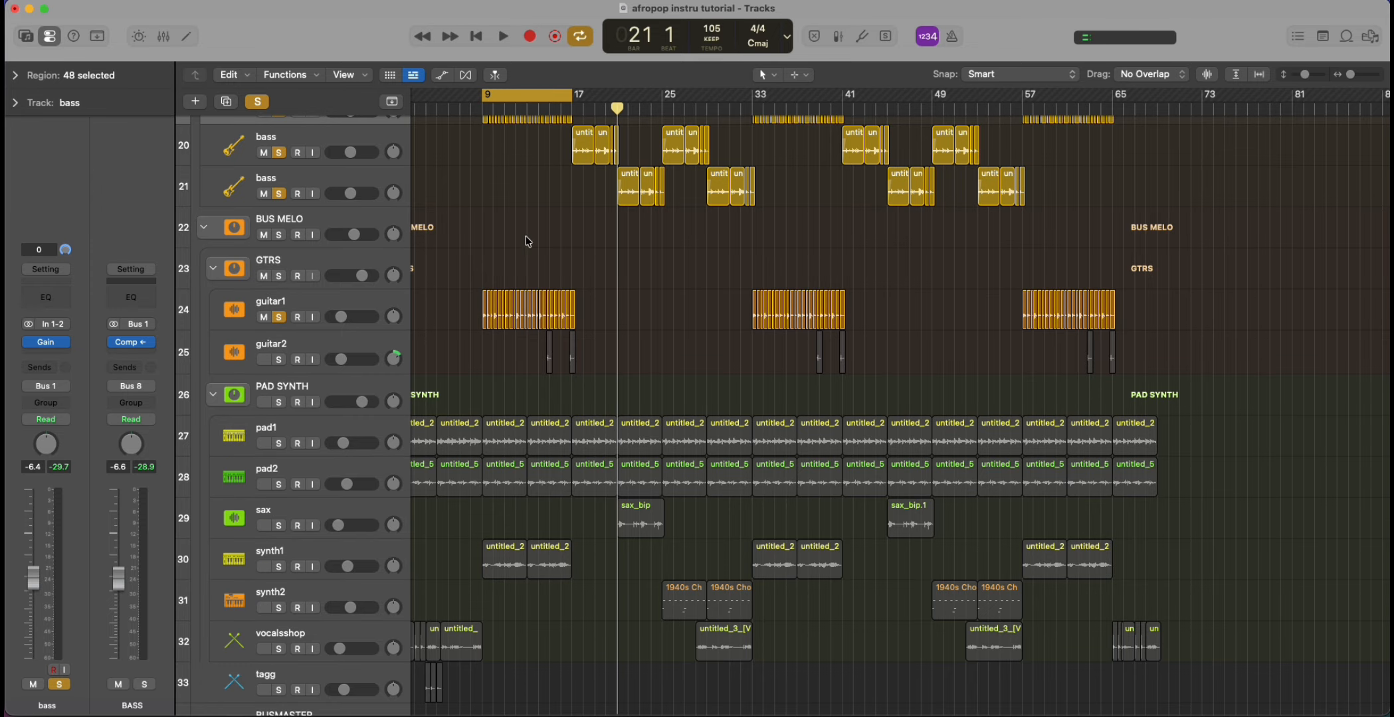
{"action": "left_click", "coordinate": [394, 316]}
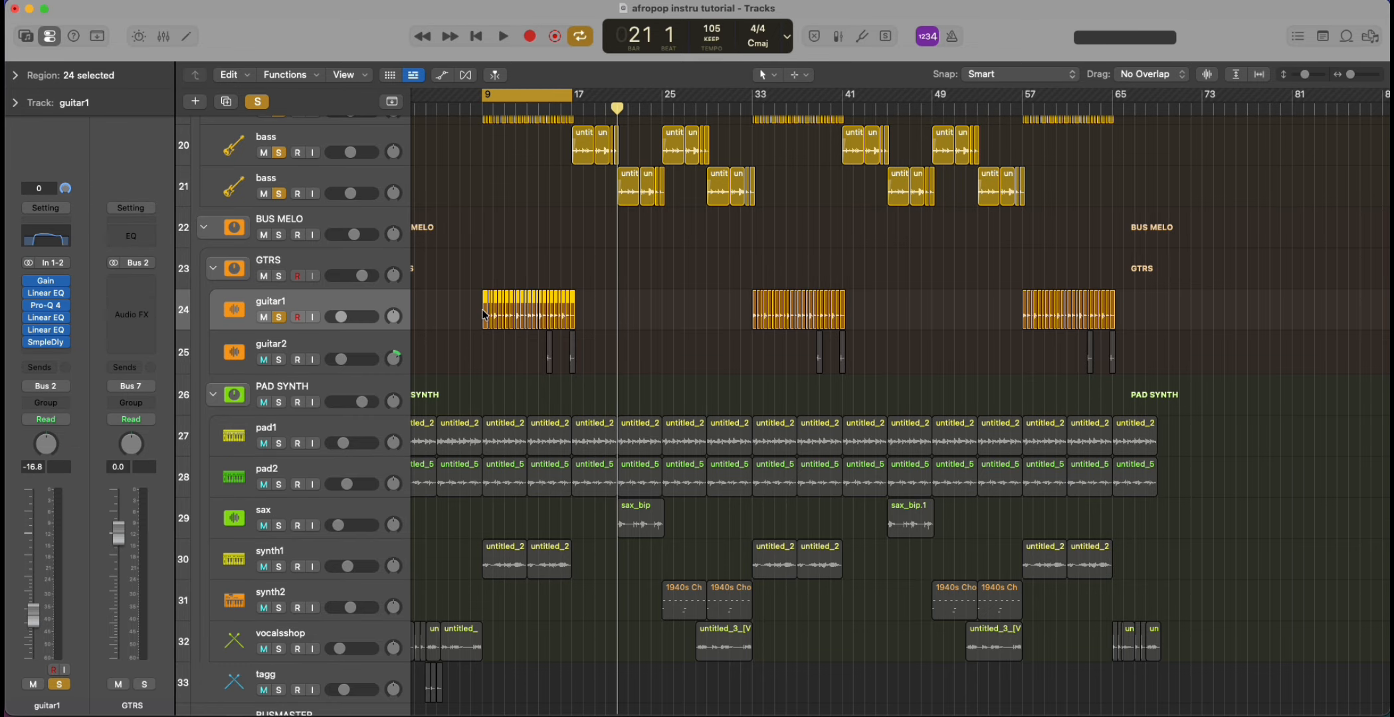
{"action": "key", "text": "space"}
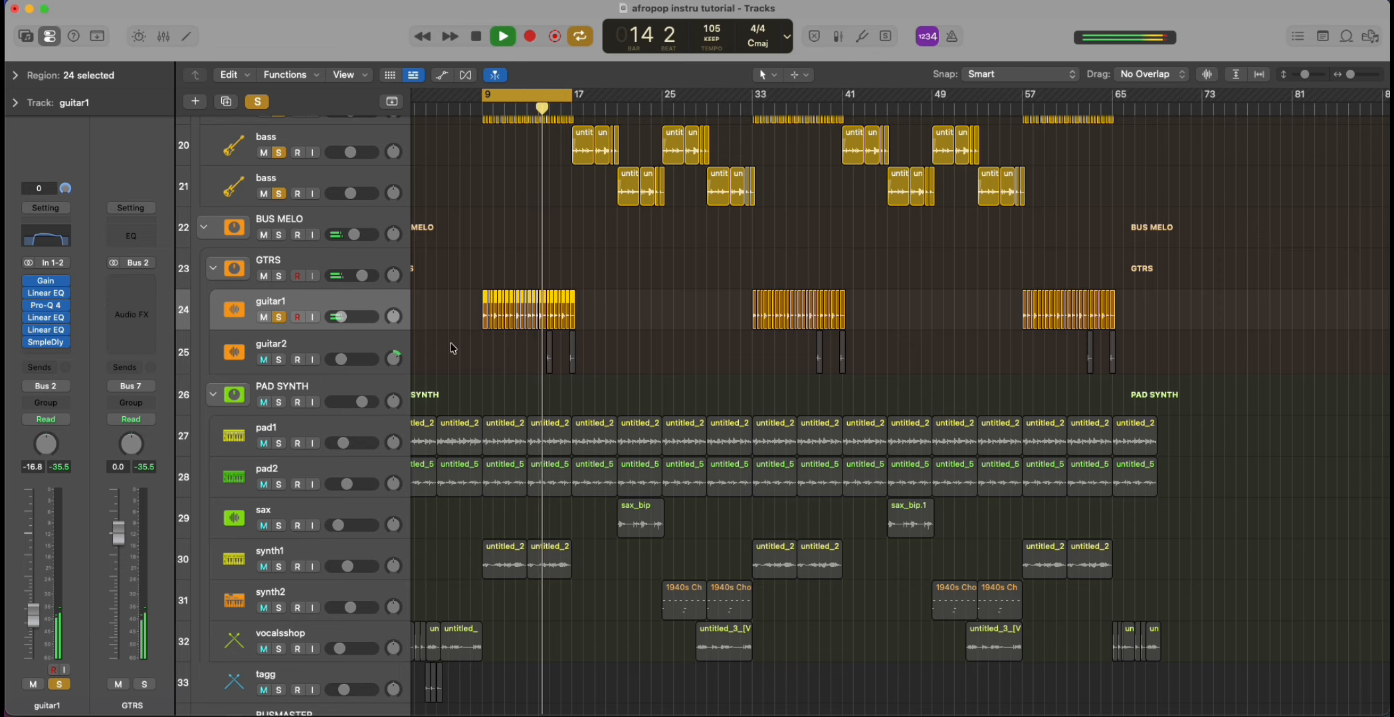
Add guitar2 to the soloed tracks, select its track, and play its regions with the cycle range narrowed to bars 13–17.
{"action": "left_click", "coordinate": [279, 362]}
{"action": "left_click", "coordinate": [317, 346]}
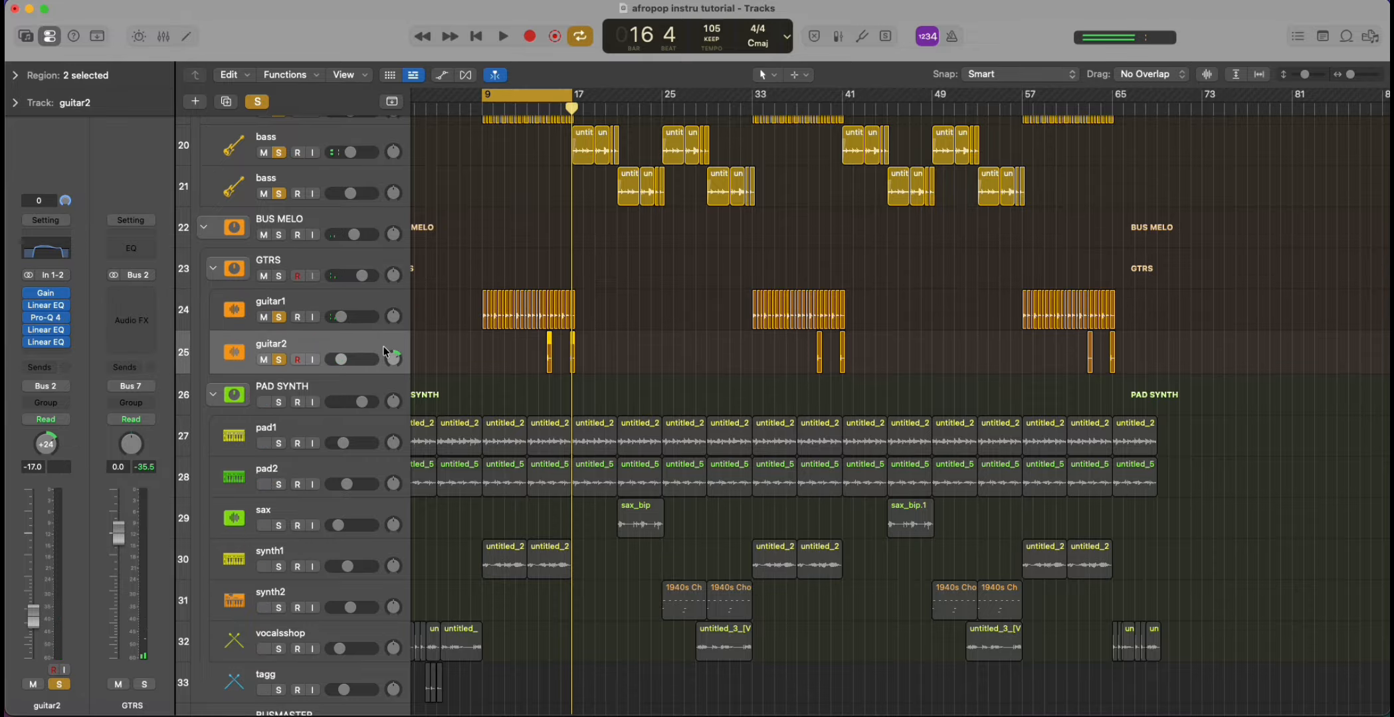
{"action": "key", "text": "space"}
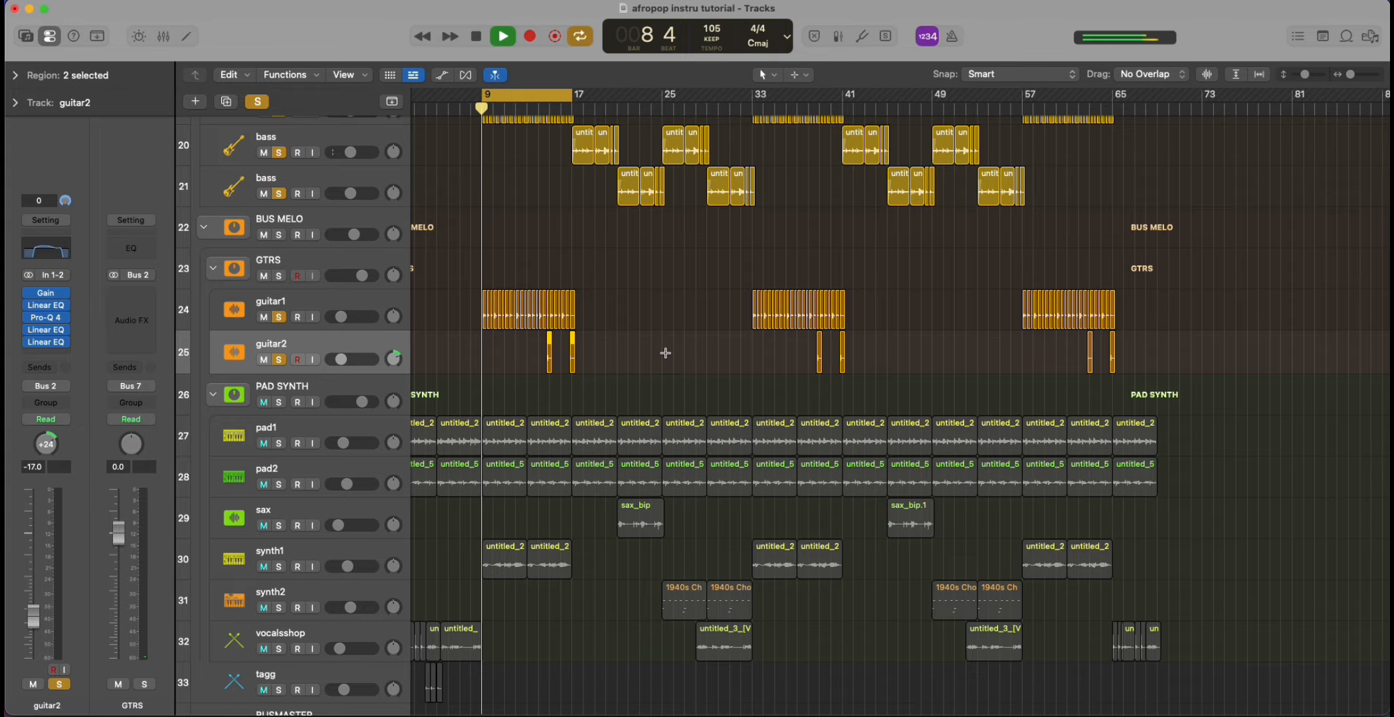
{"action": "left_click", "coordinate": [537, 108]}
{"action": "left_click_drag", "start_coordinate": [483, 98], "coordinate": [532, 99]}
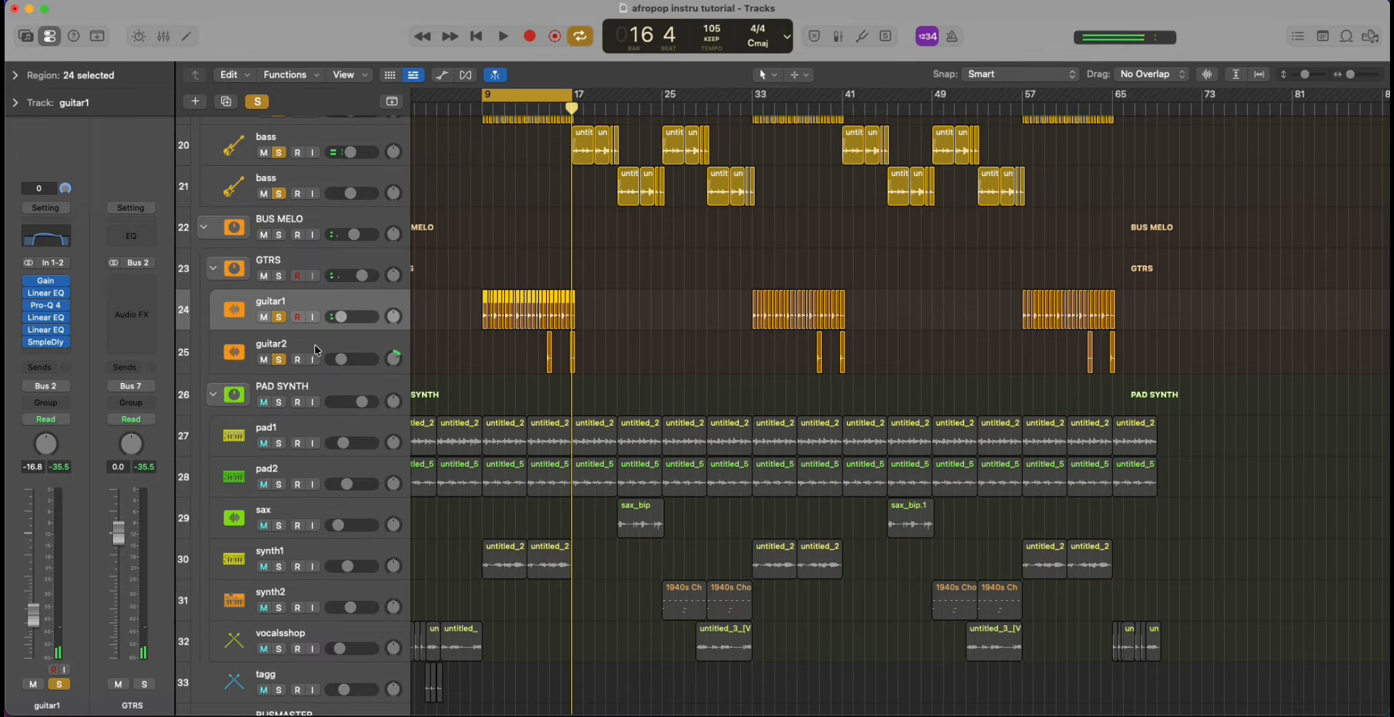
{"action": "left_click", "coordinate": [317, 346]}
{"action": "key", "text": "space"}
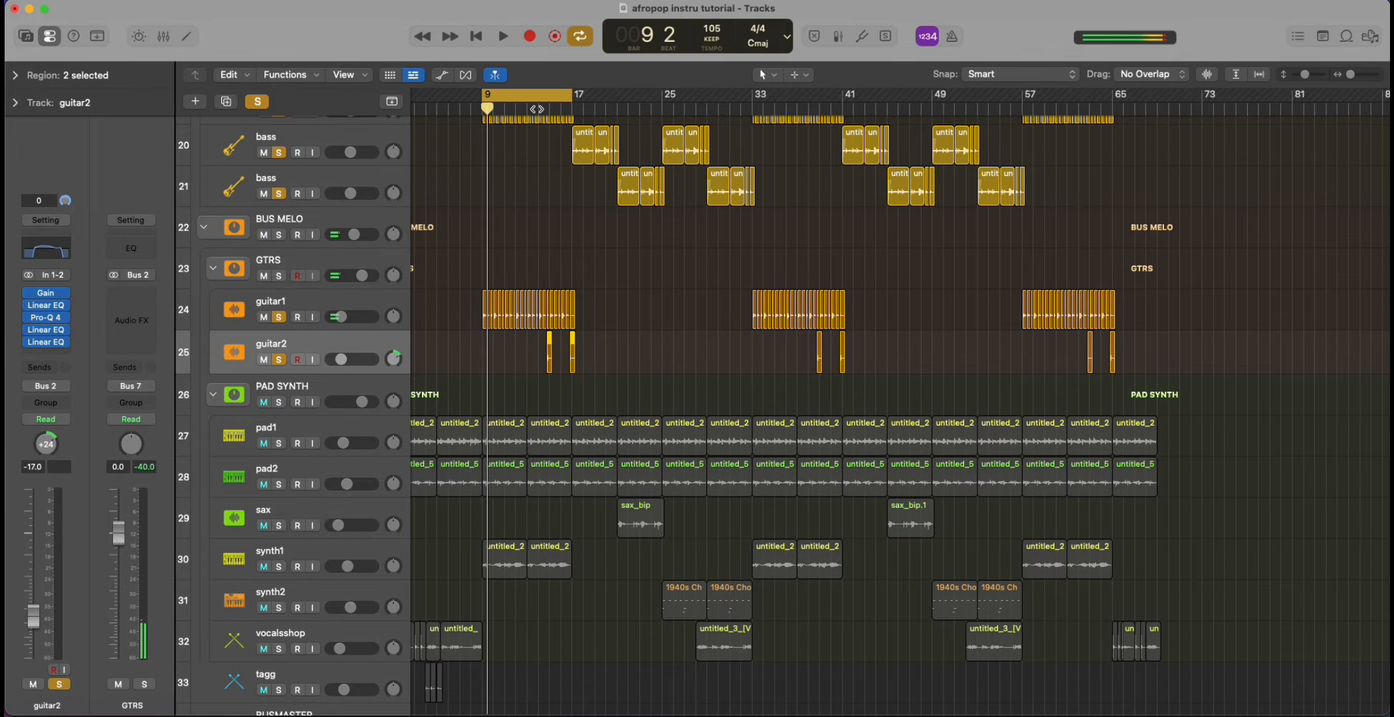
{"action": "left_click", "coordinate": [537, 108]}
{"action": "left_click_drag", "start_coordinate": [483, 95], "coordinate": [531, 104]}
{"action": "key", "text": "space"}
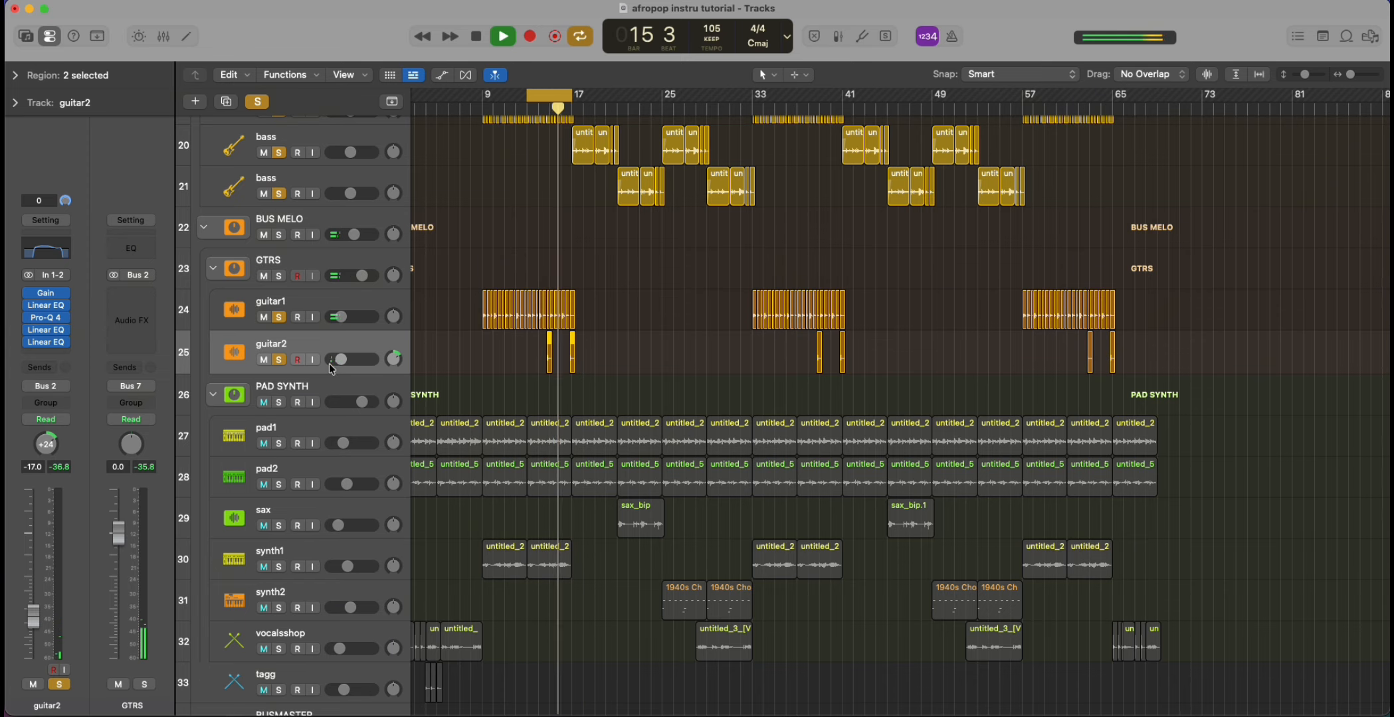
Raise the guitar2 track's volume to -13.8 dB during playback, and stop playback.
{"action": "left_click_drag", "start_coordinate": [340, 359], "coordinate": [342, 359]}
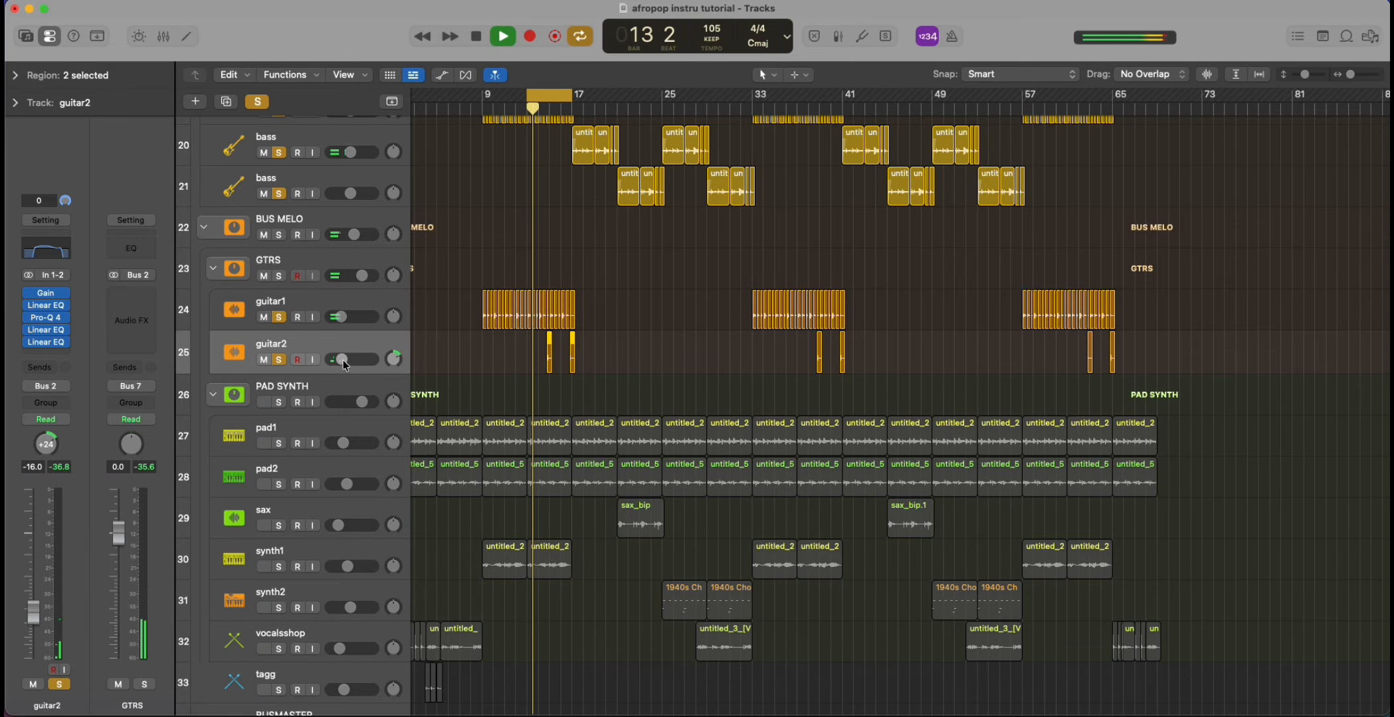
{"action": "mouse_move", "coordinate": [342, 359]}
{"action": "left_mouse_down"}
{"action": "mouse_move", "coordinate": [370, 359]}
{"action": "mouse_move", "coordinate": [345, 359]}
{"action": "left_mouse_up"}
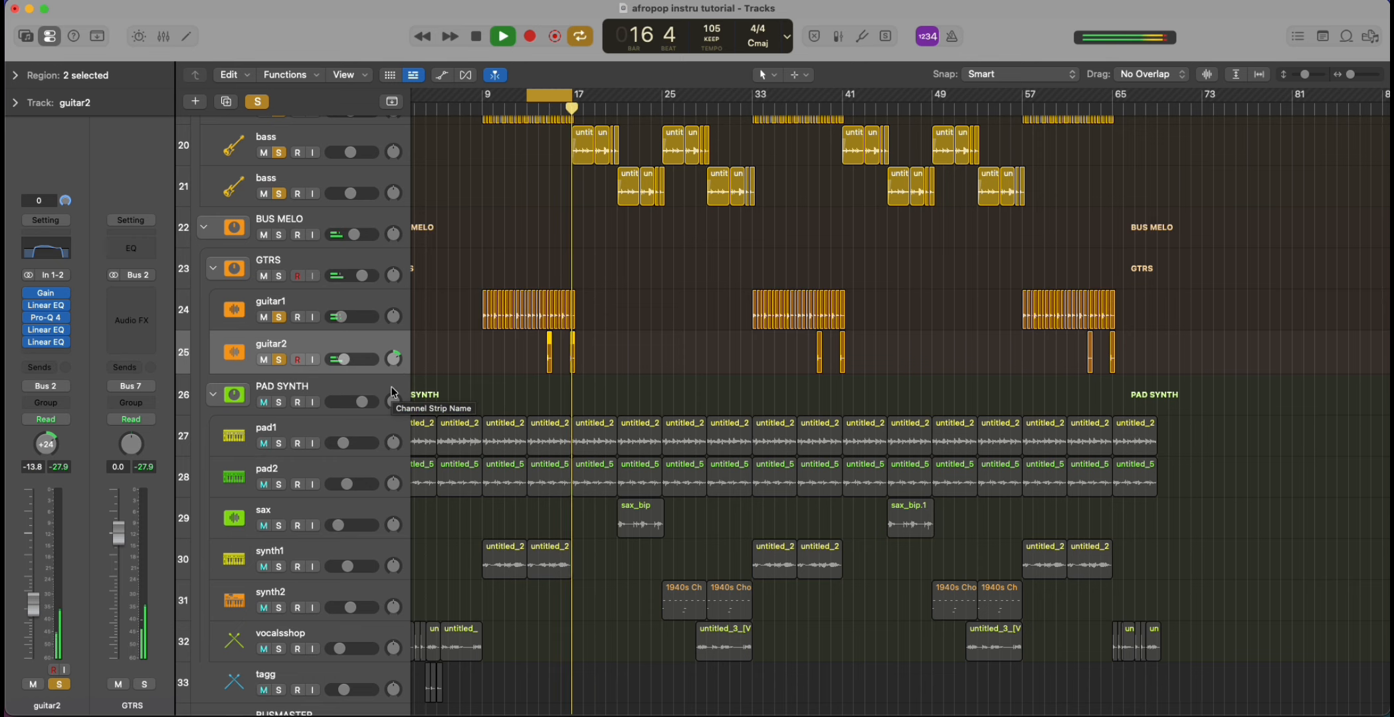
{"action": "key", "text": "space"}
Return the cycle range to bars 9–17 and play pad1 and pad2 as additions to the soloed tracks.
{"action": "scroll", "coordinate": [353, 359], "scroll_direction": "down", "scroll_amount": 1}
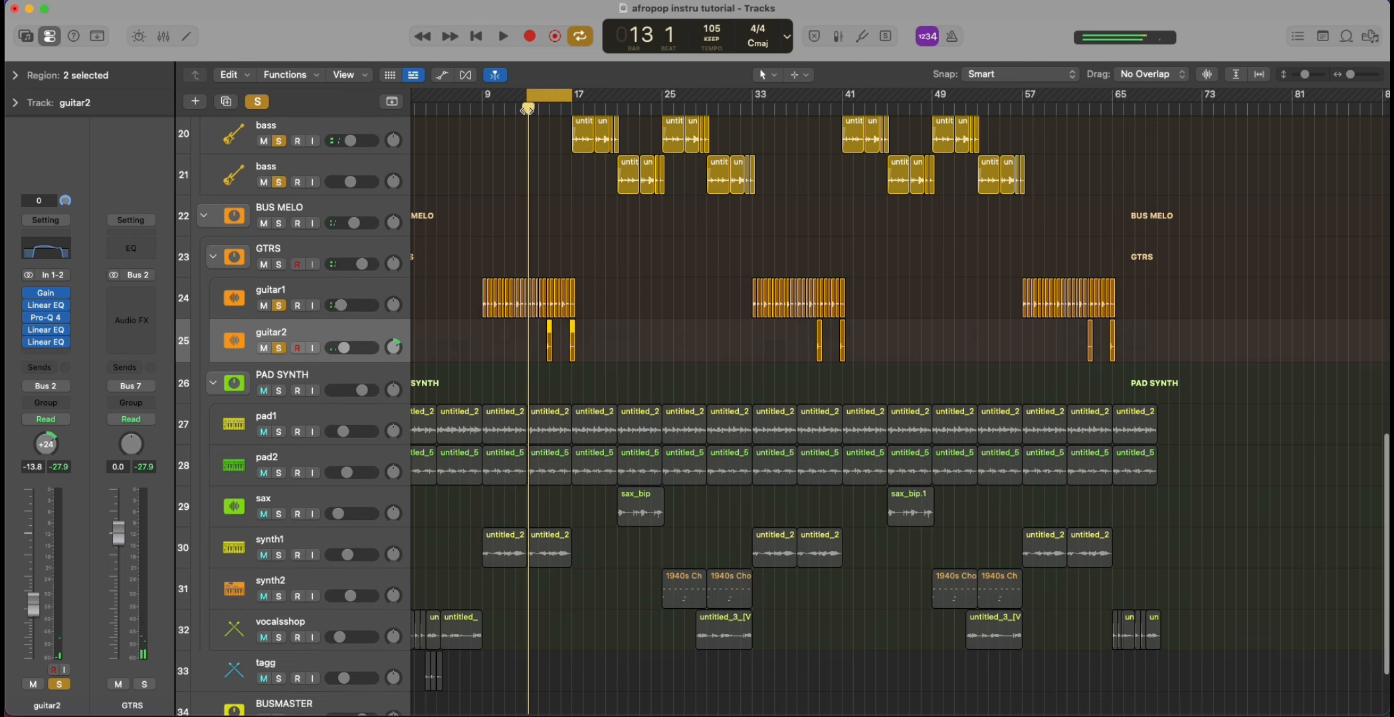
{"action": "left_click_drag", "start_coordinate": [530, 95], "coordinate": [466, 210]}
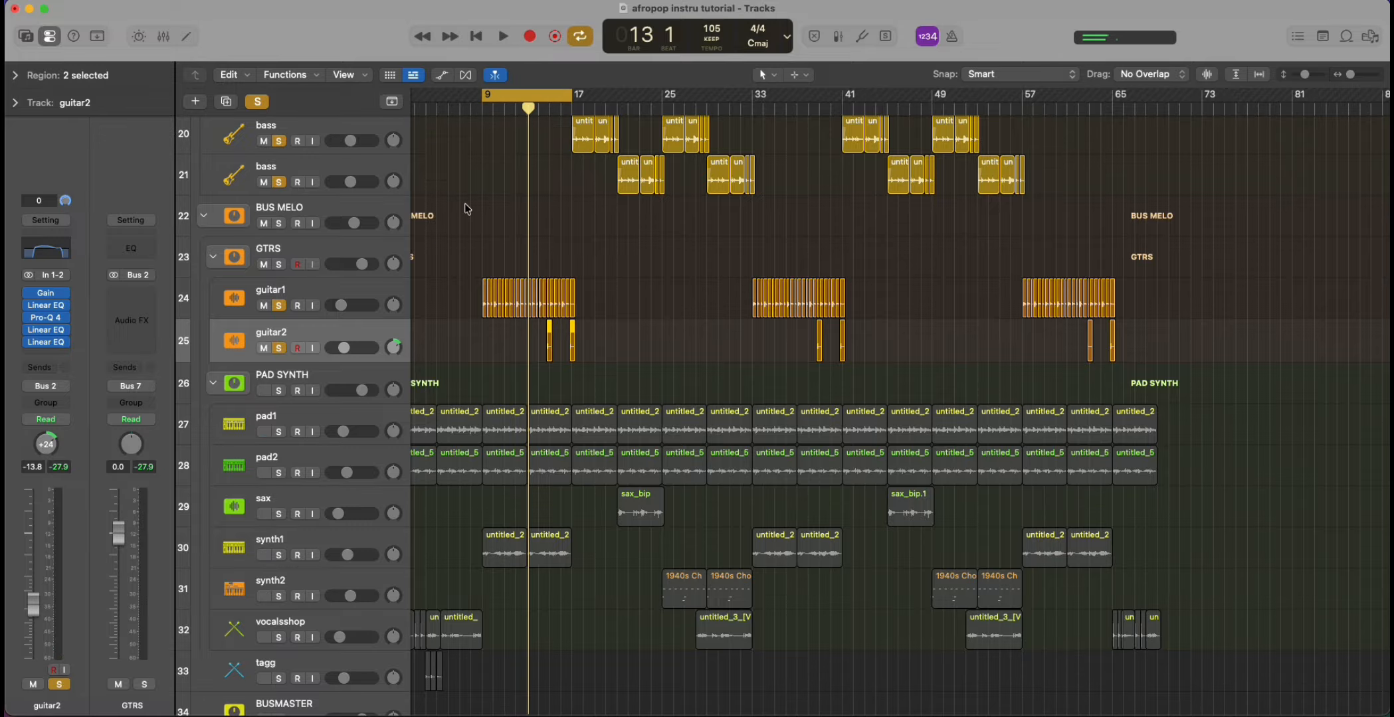
{"action": "scroll", "coordinate": [317, 344], "scroll_direction": "down", "scroll_amount": 2}
{"action": "left_click", "coordinate": [293, 324]}
{"action": "left_click", "coordinate": [279, 342]}
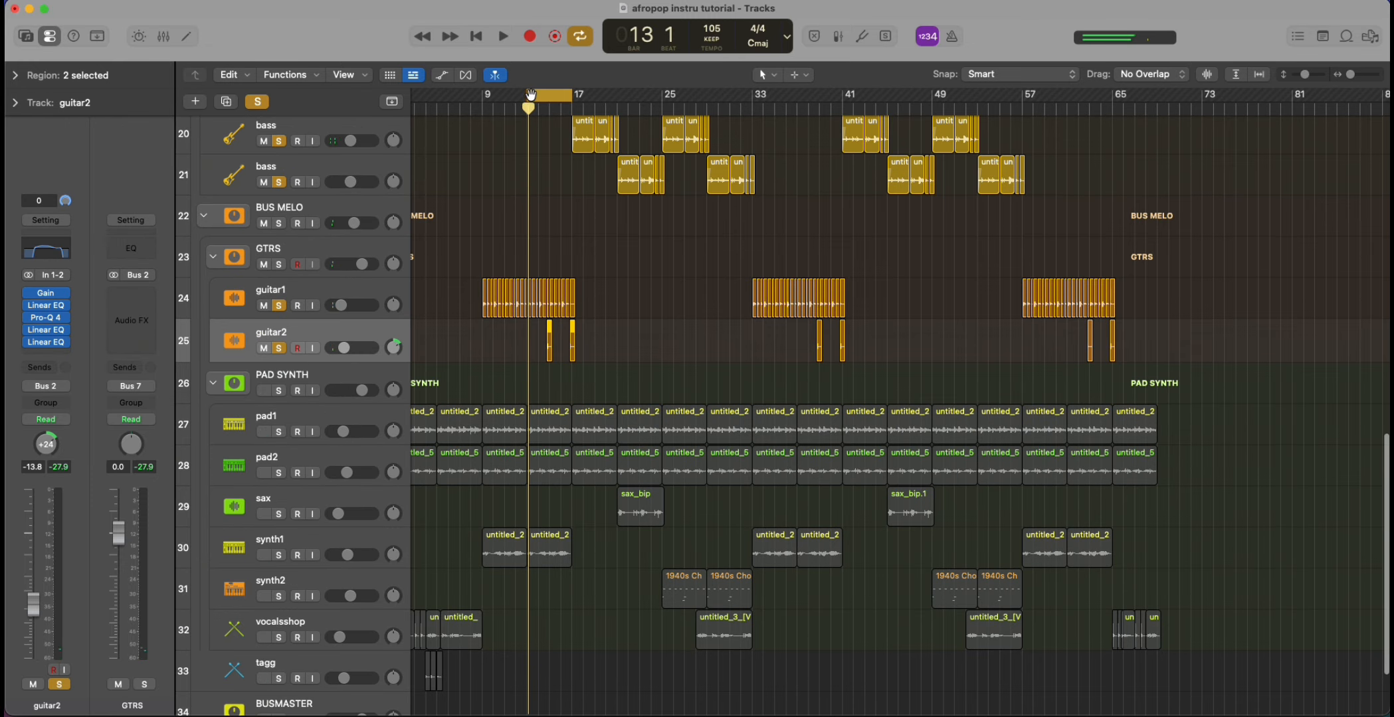
{"action": "left_click_drag", "start_coordinate": [530, 95], "coordinate": [467, 208]}
{"action": "scroll", "coordinate": [327, 342], "scroll_direction": "down", "scroll_amount": 2}
{"action": "left_click", "coordinate": [292, 327]}
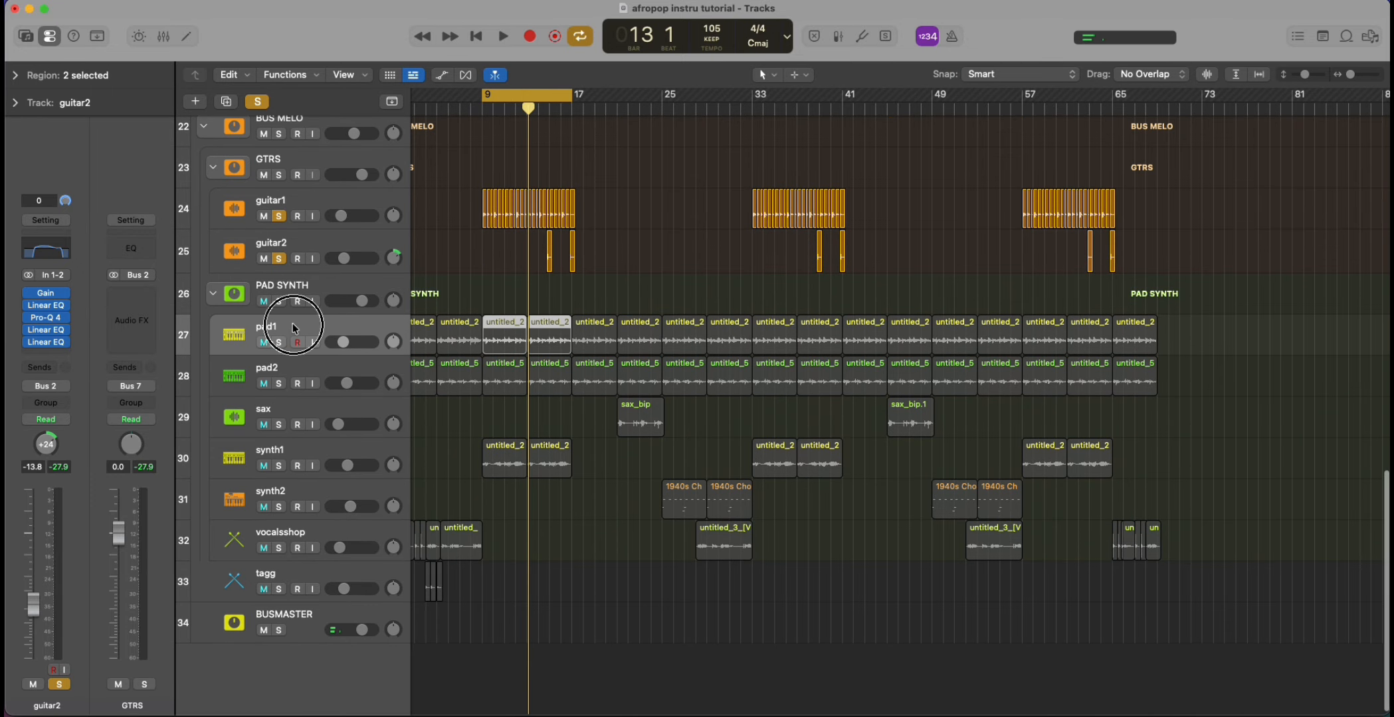
{"action": "left_click", "coordinate": [280, 342]}
{"action": "key", "text": "space"}
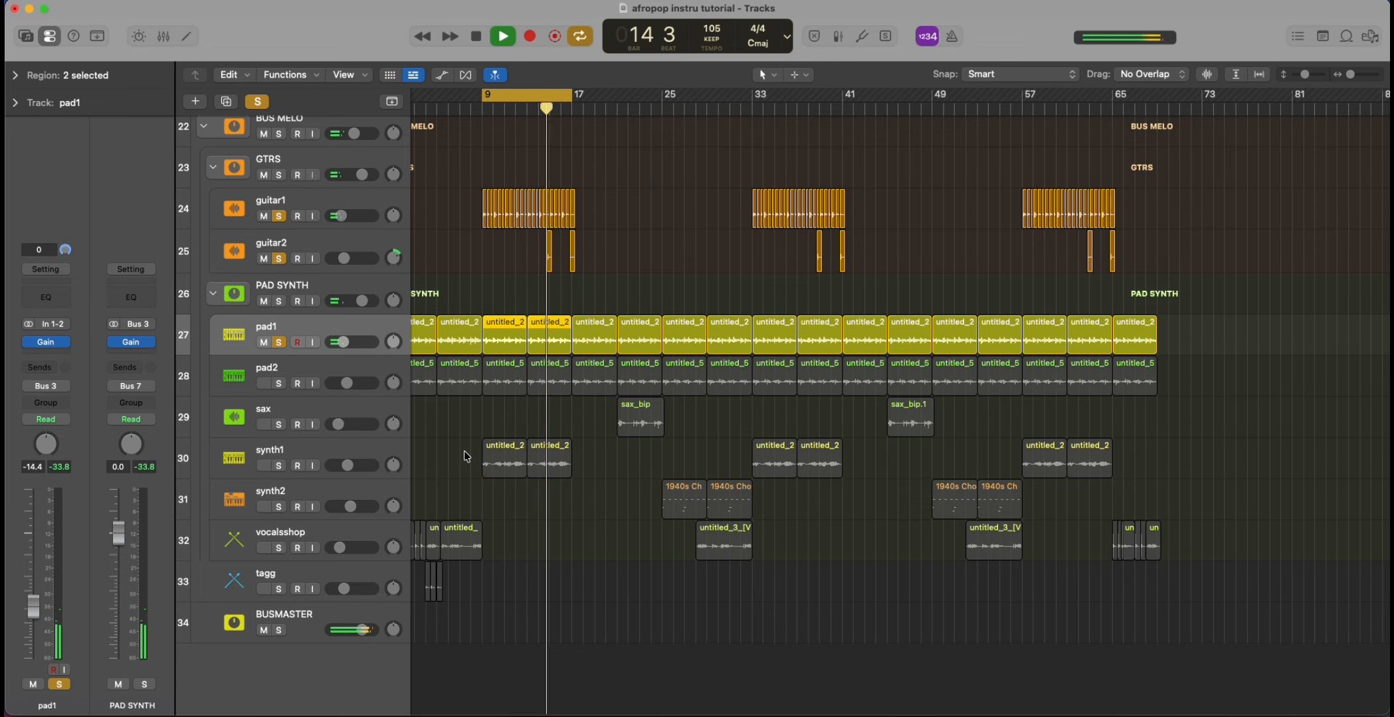
{"action": "scroll", "coordinate": [453, 459], "scroll_direction": "left", "scroll_amount": 2}
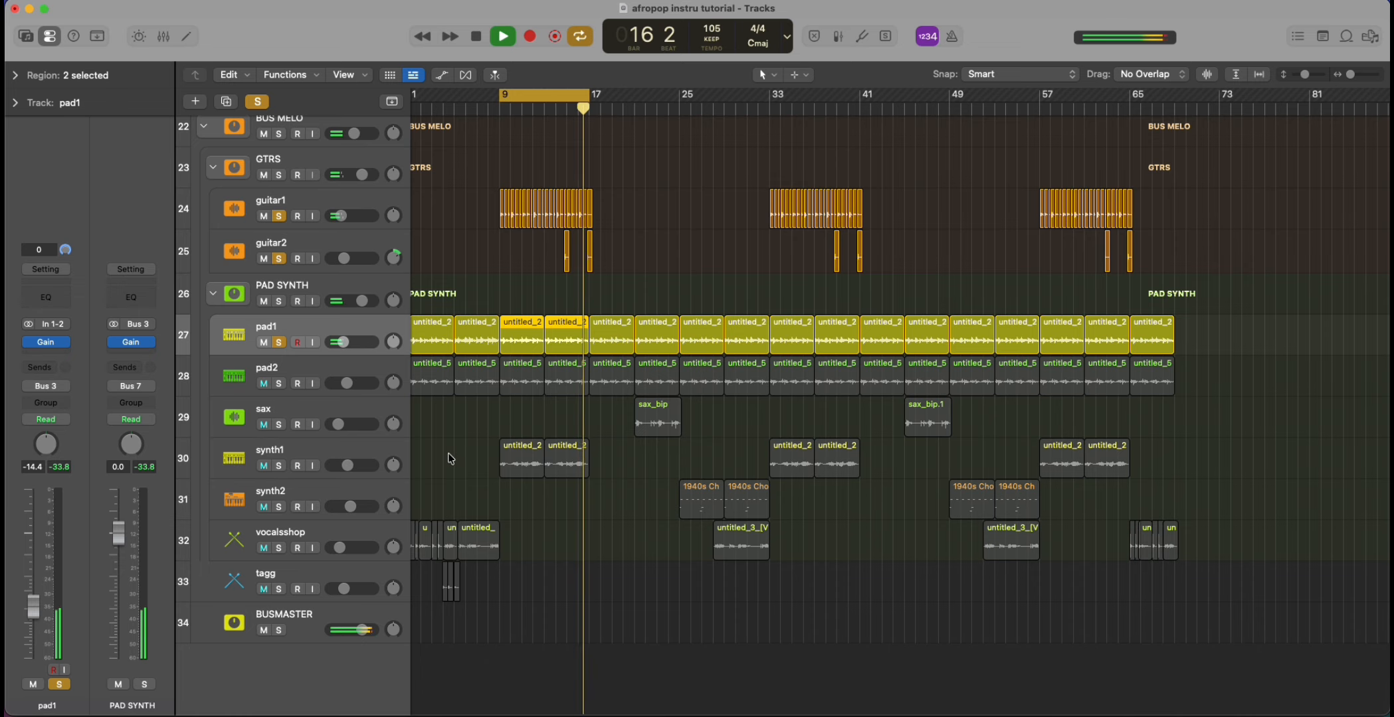
{"action": "left_click", "coordinate": [292, 374]}
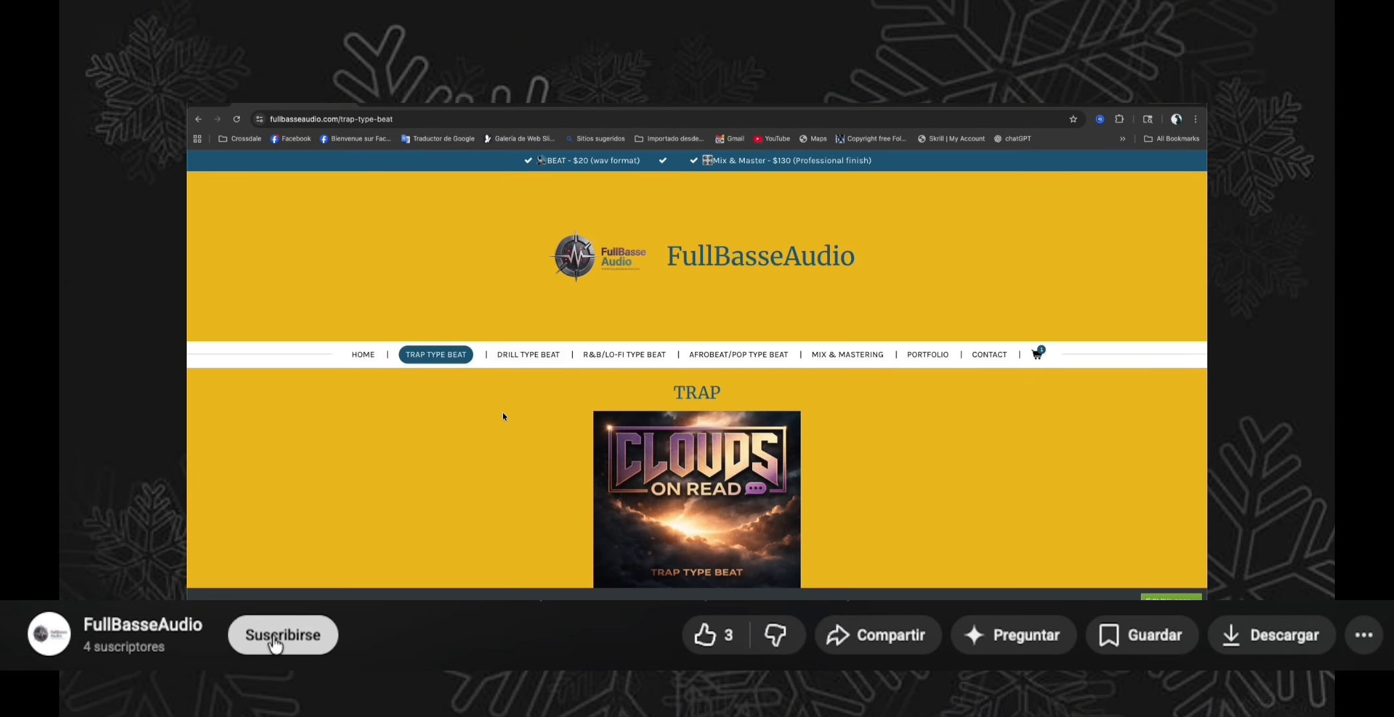
{"action": "left_click", "coordinate": [277, 639]}
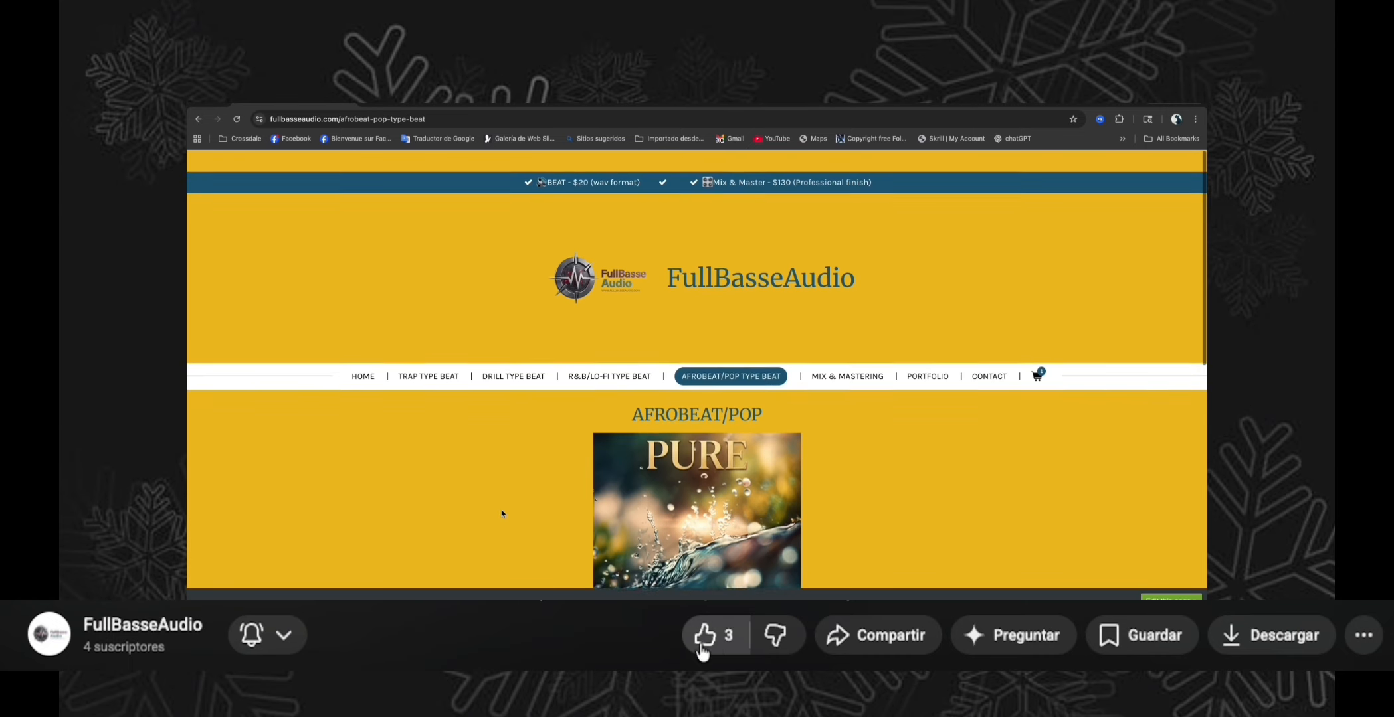
{"action": "left_click", "coordinate": [705, 636]}
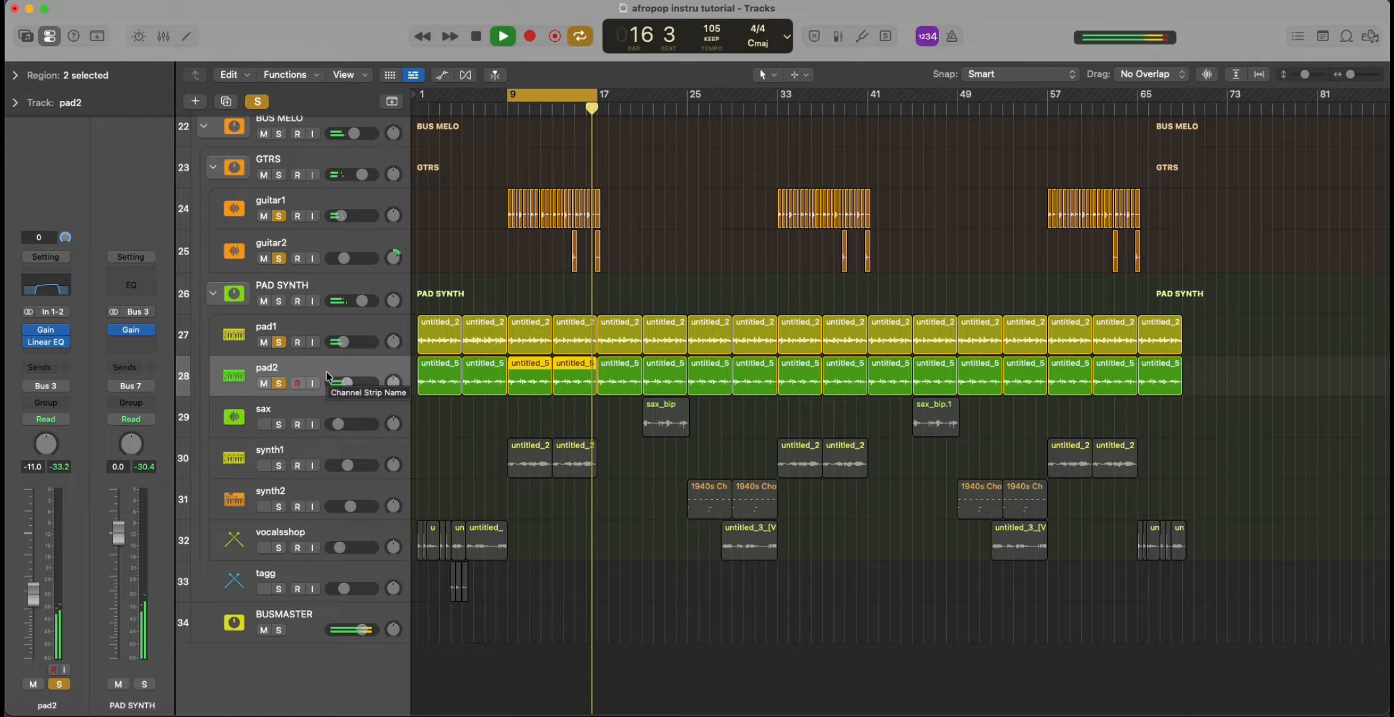
Move the cycle range to bars 21–29, add sax to the soloed tracks, and play its sax_bip region.
{"action": "key", "text": "space"}
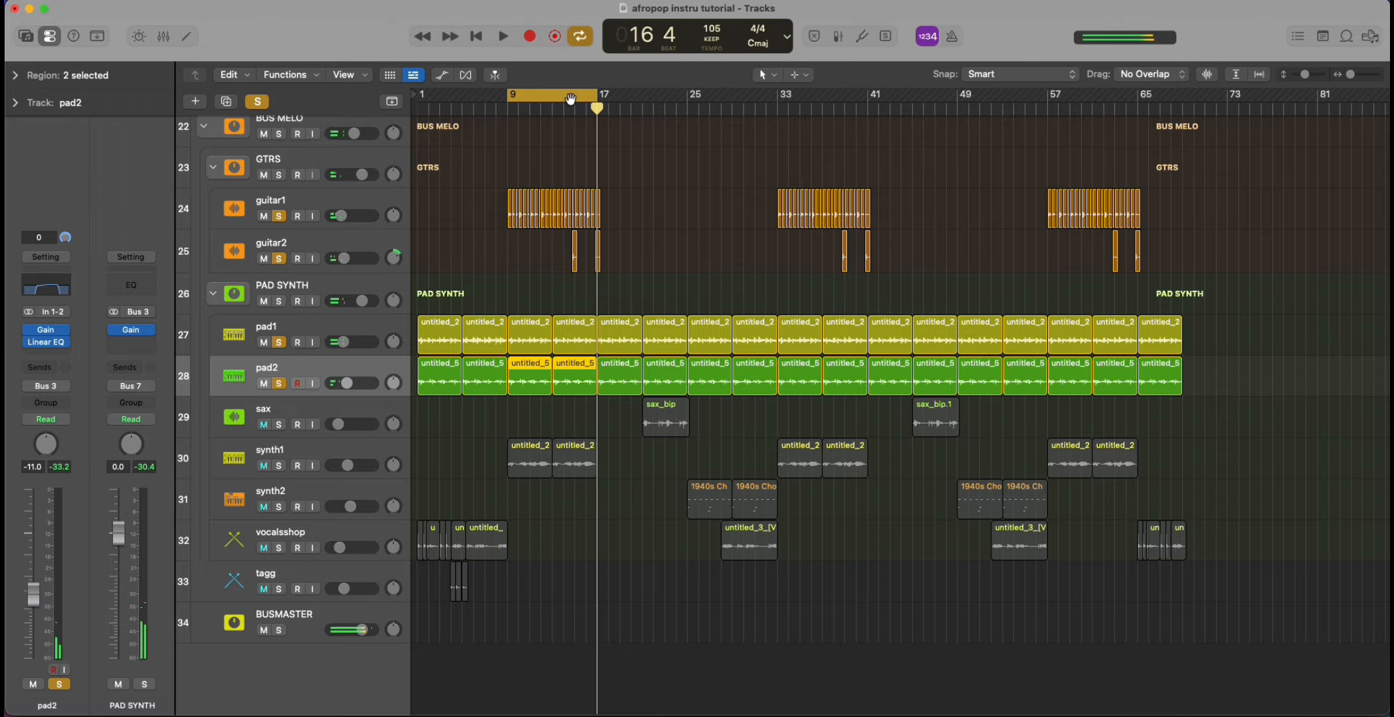
{"action": "left_click_drag", "start_coordinate": [549, 95], "coordinate": [685, 96]}
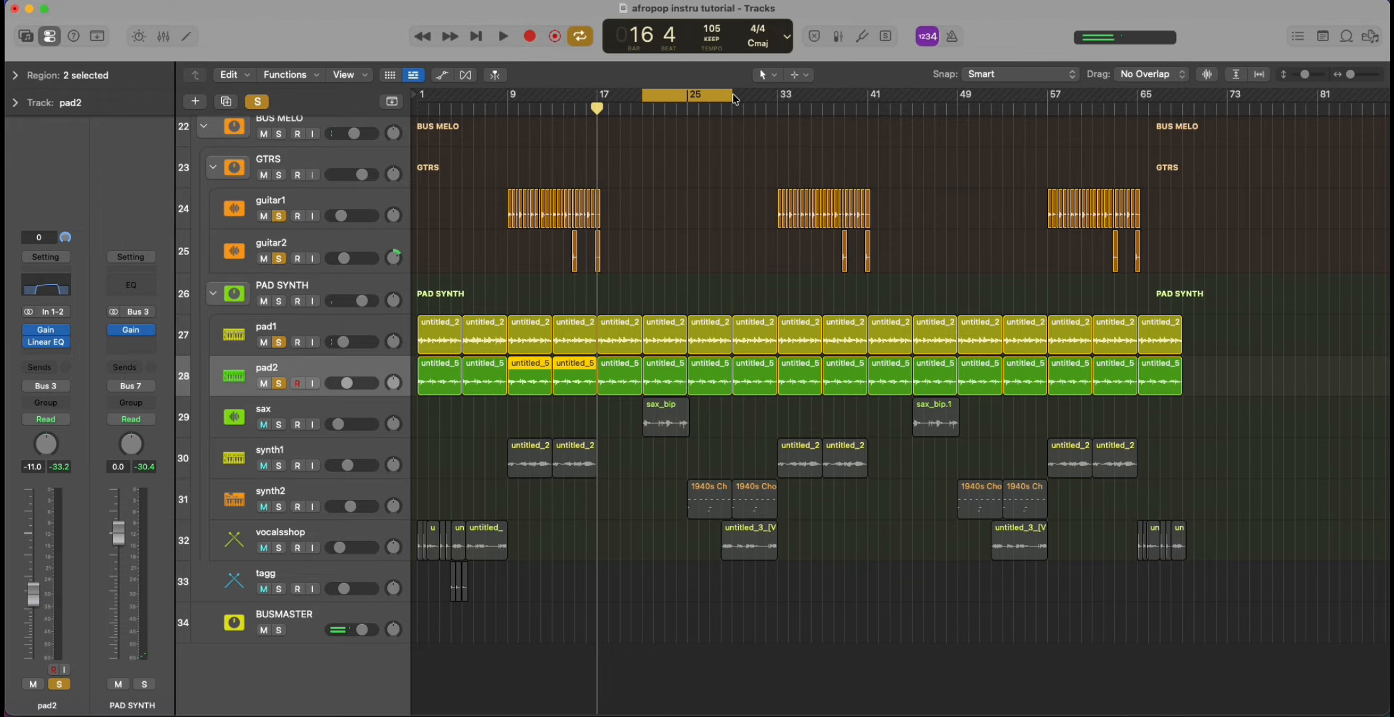
{"action": "left_click", "coordinate": [314, 409]}
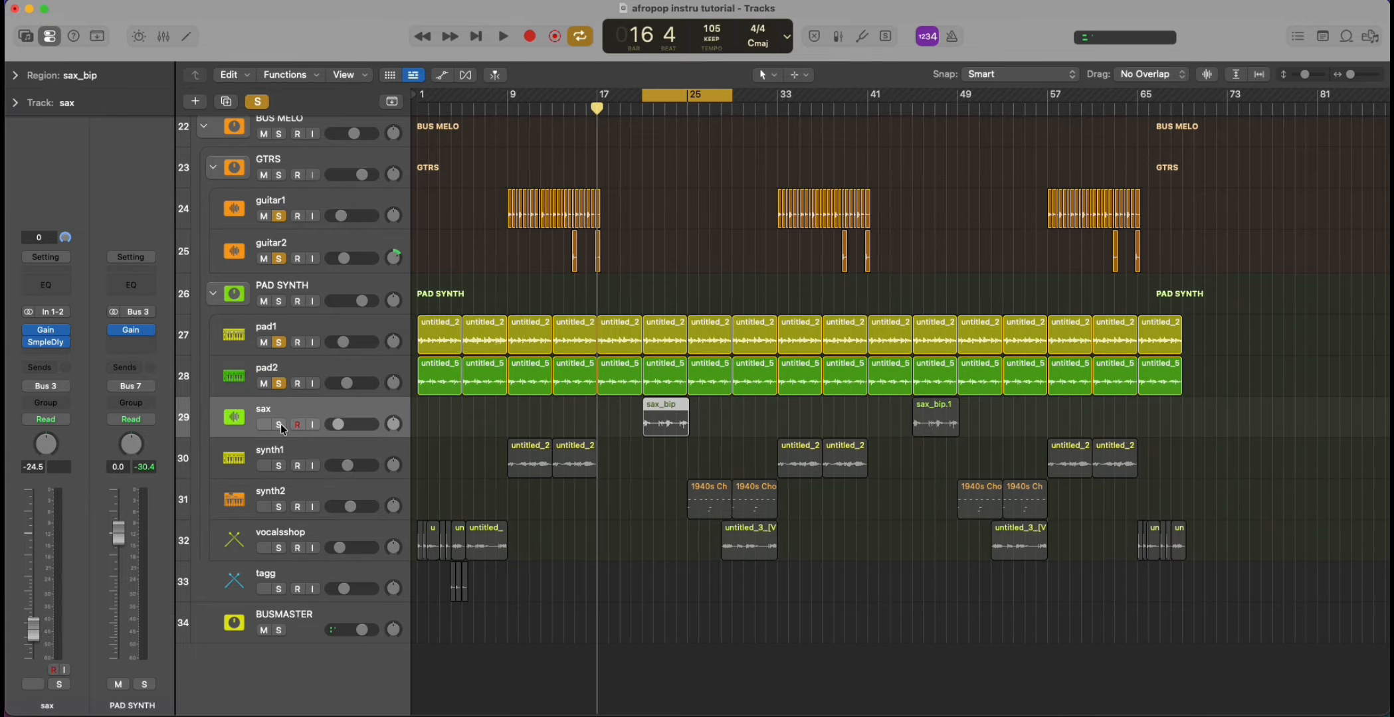
{"action": "left_click", "coordinate": [279, 424]}
{"action": "left_click_drag", "start_coordinate": [597, 420], "coordinate": [521, 378]}
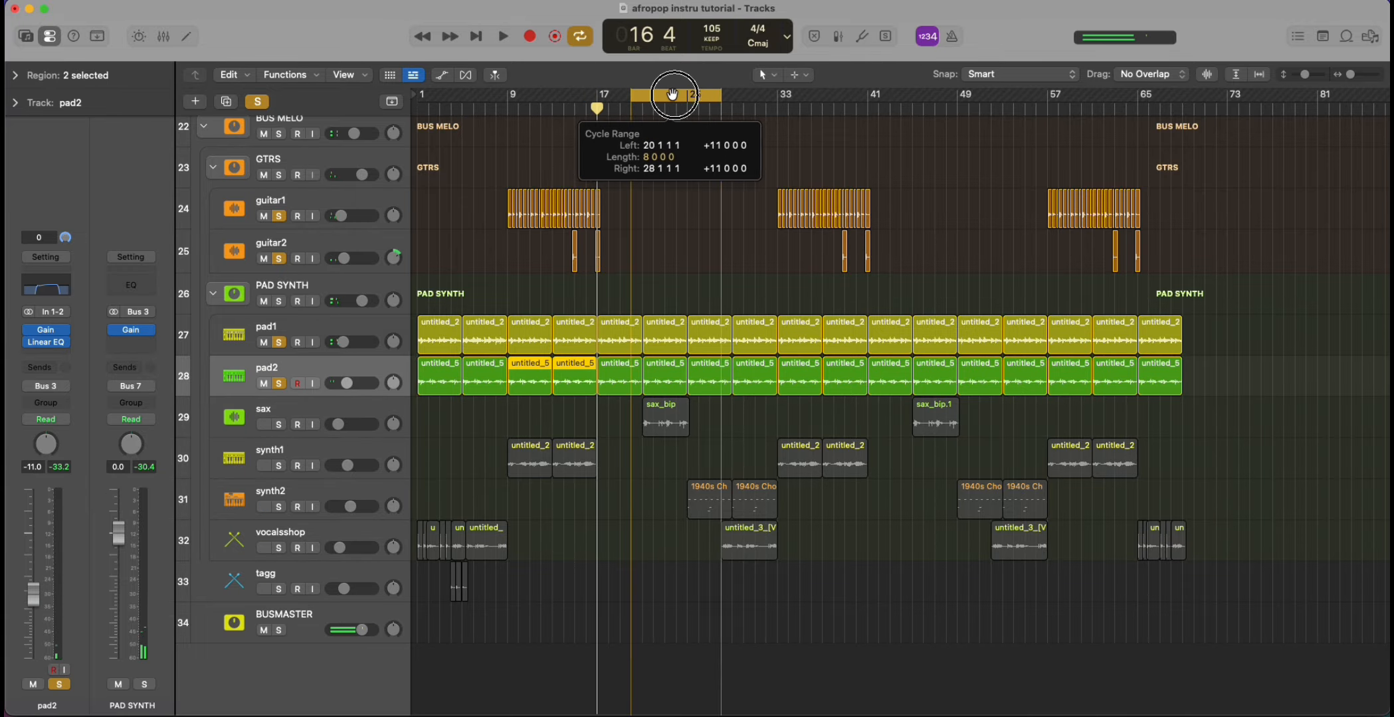
{"action": "left_click", "coordinate": [315, 409]}
{"action": "left_click", "coordinate": [279, 425]}
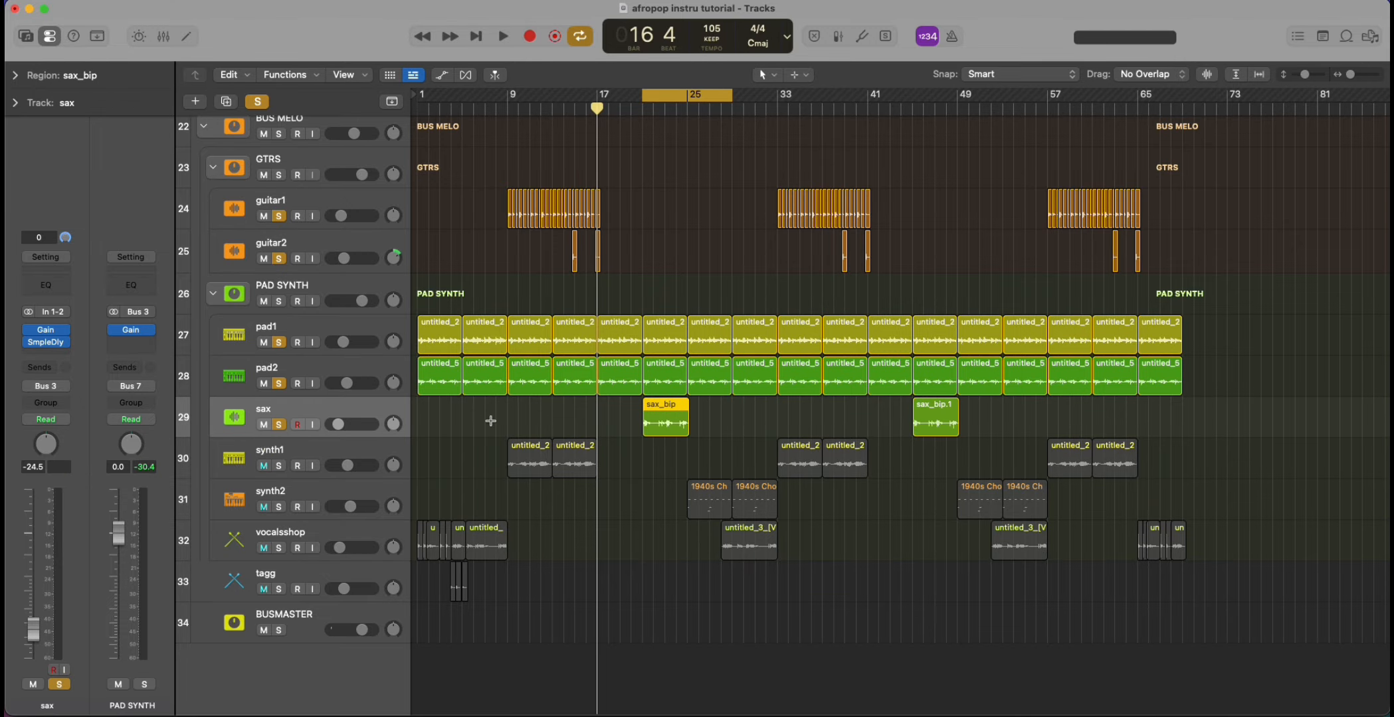
{"action": "left_click_drag", "start_coordinate": [490, 421], "coordinate": [584, 382]}
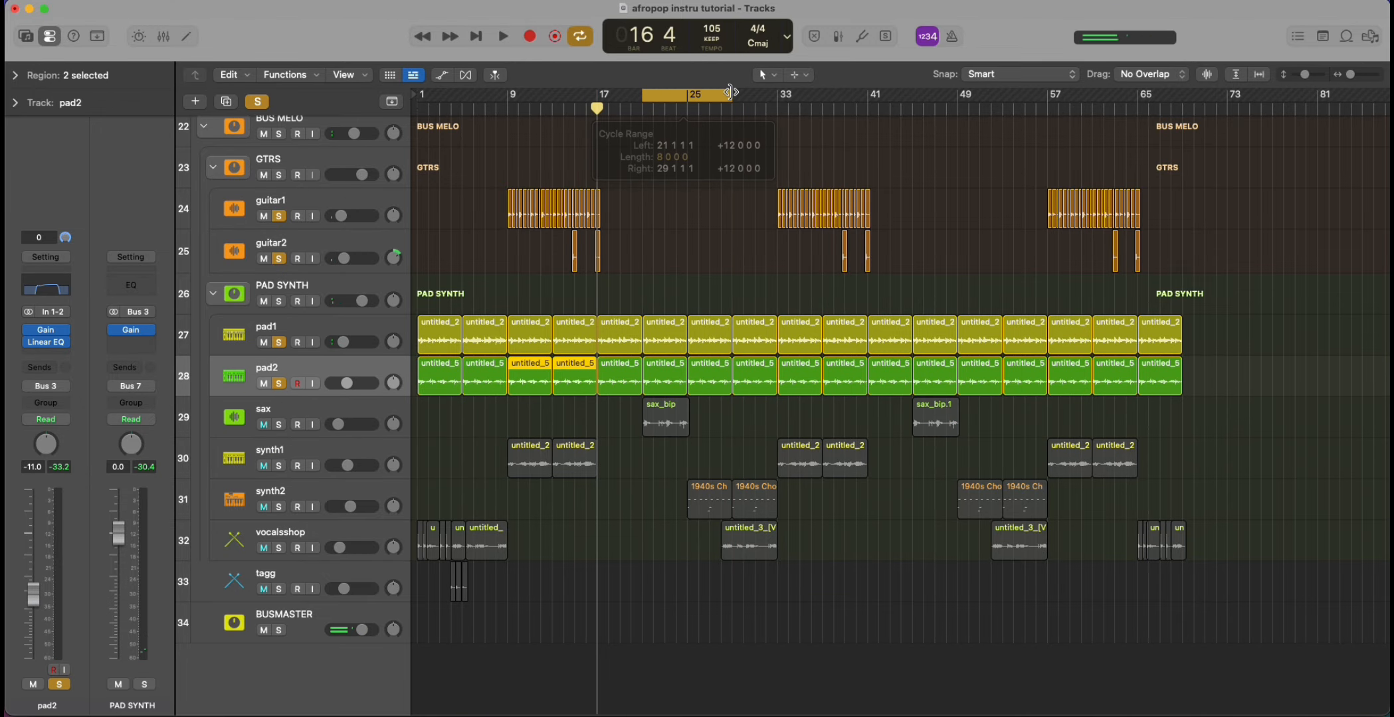
{"action": "left_click", "coordinate": [315, 408]}
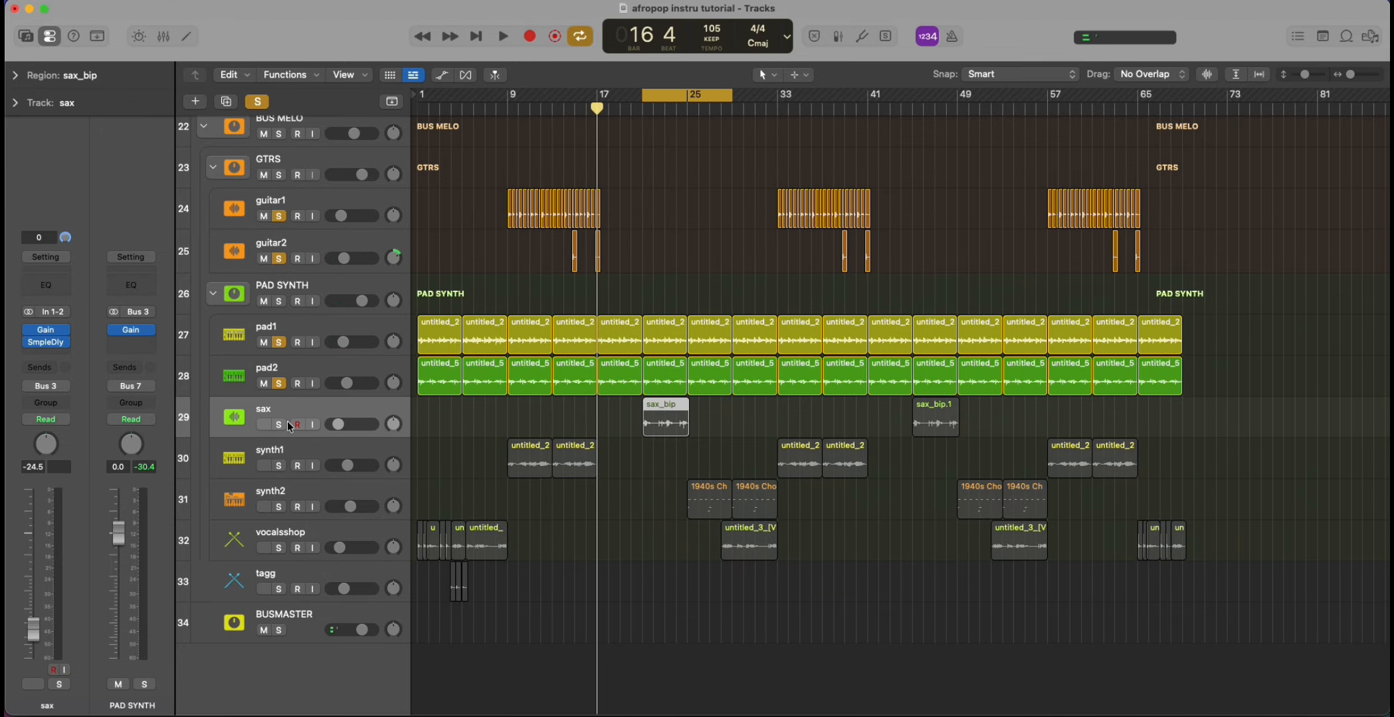
{"action": "left_click", "coordinate": [280, 425]}
{"action": "key", "text": "space"}
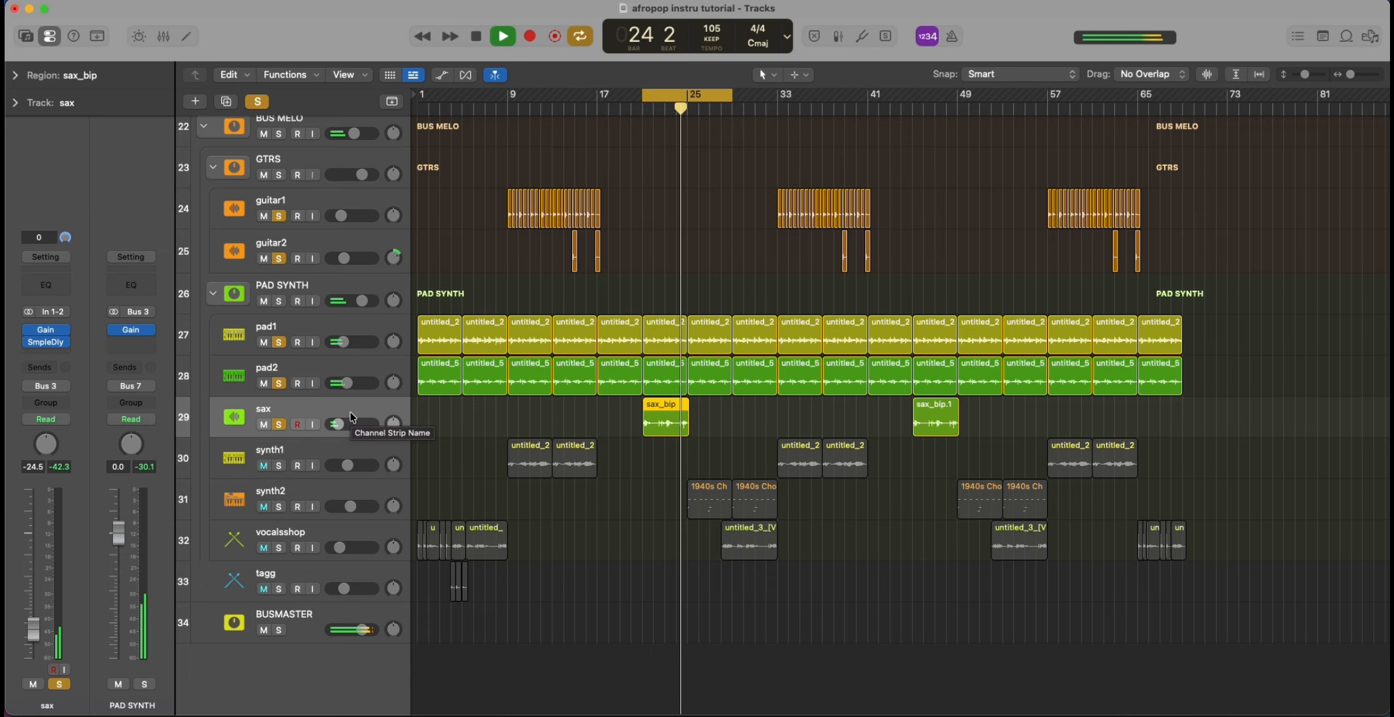
Add synth1 to the soloed tracks, move the cycle range to bars 9–17, and play its regions.
{"action": "left_click", "coordinate": [282, 467]}
{"action": "left_click_drag", "start_coordinate": [691, 94], "coordinate": [553, 147]}
{"action": "left_click", "coordinate": [322, 451]}
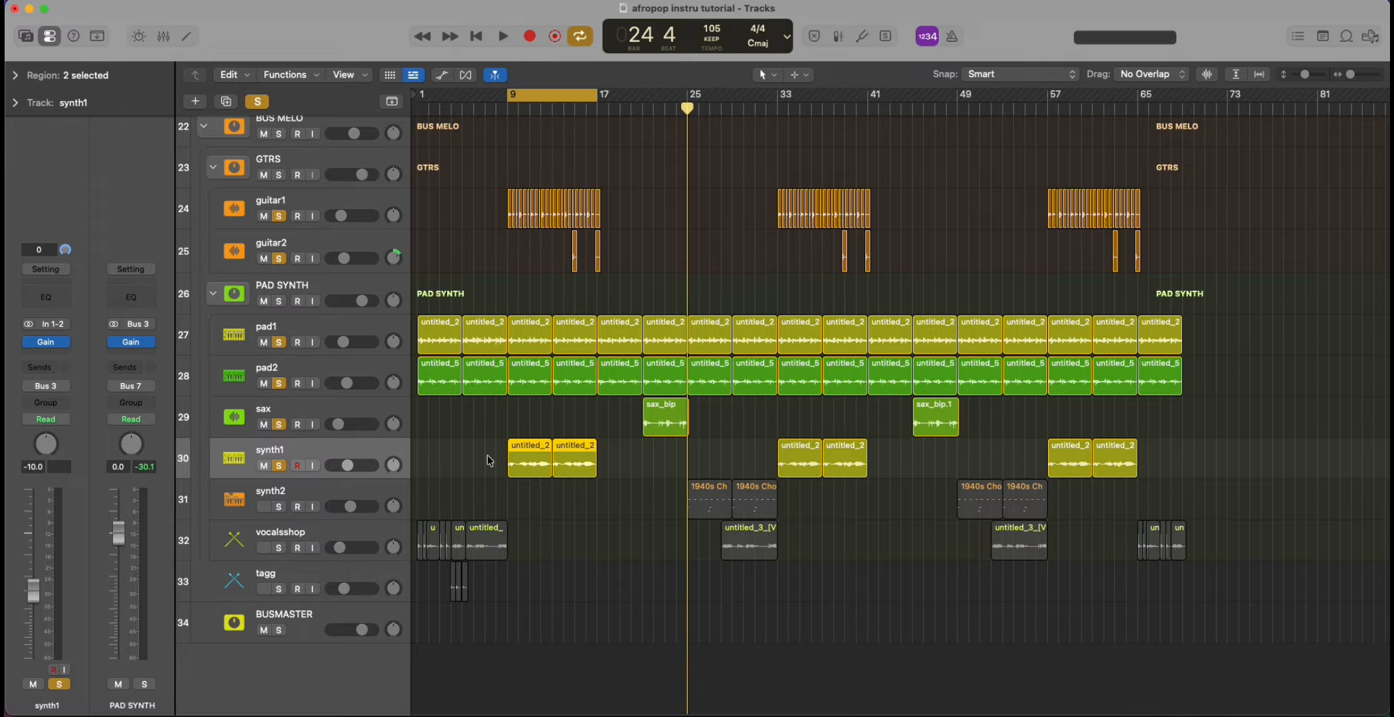
{"action": "left_click", "coordinate": [664, 418]}
{"action": "key", "text": "super+u"}
{"action": "left_click_drag", "start_coordinate": [691, 94], "coordinate": [561, 149]}
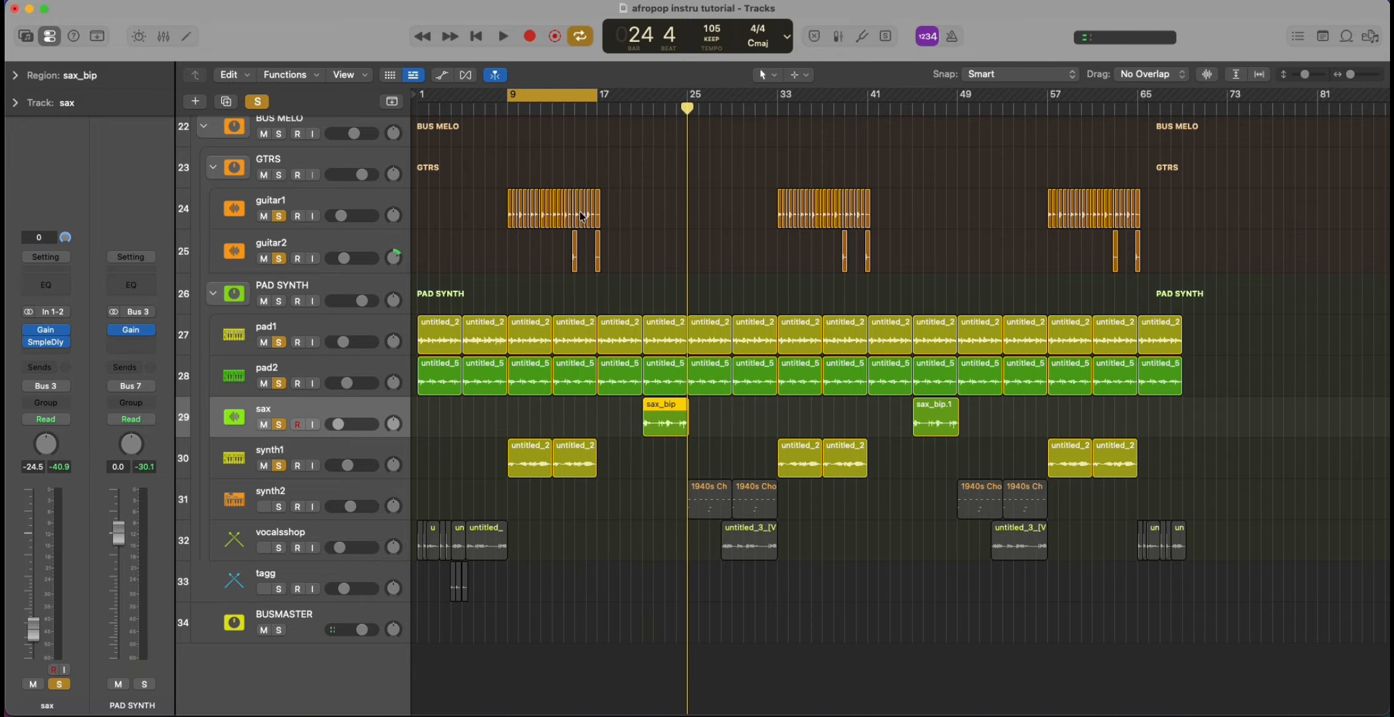
{"action": "left_click", "coordinate": [370, 463]}
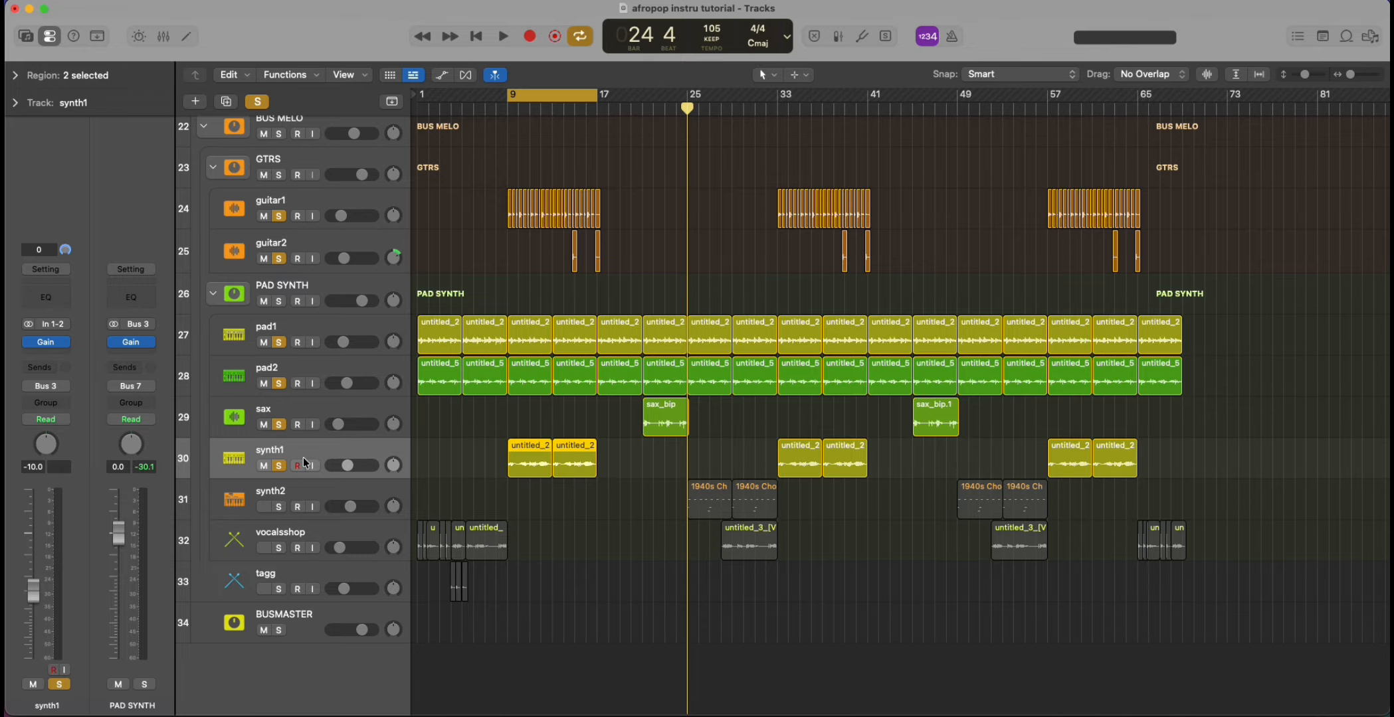
{"action": "key", "text": "space"}
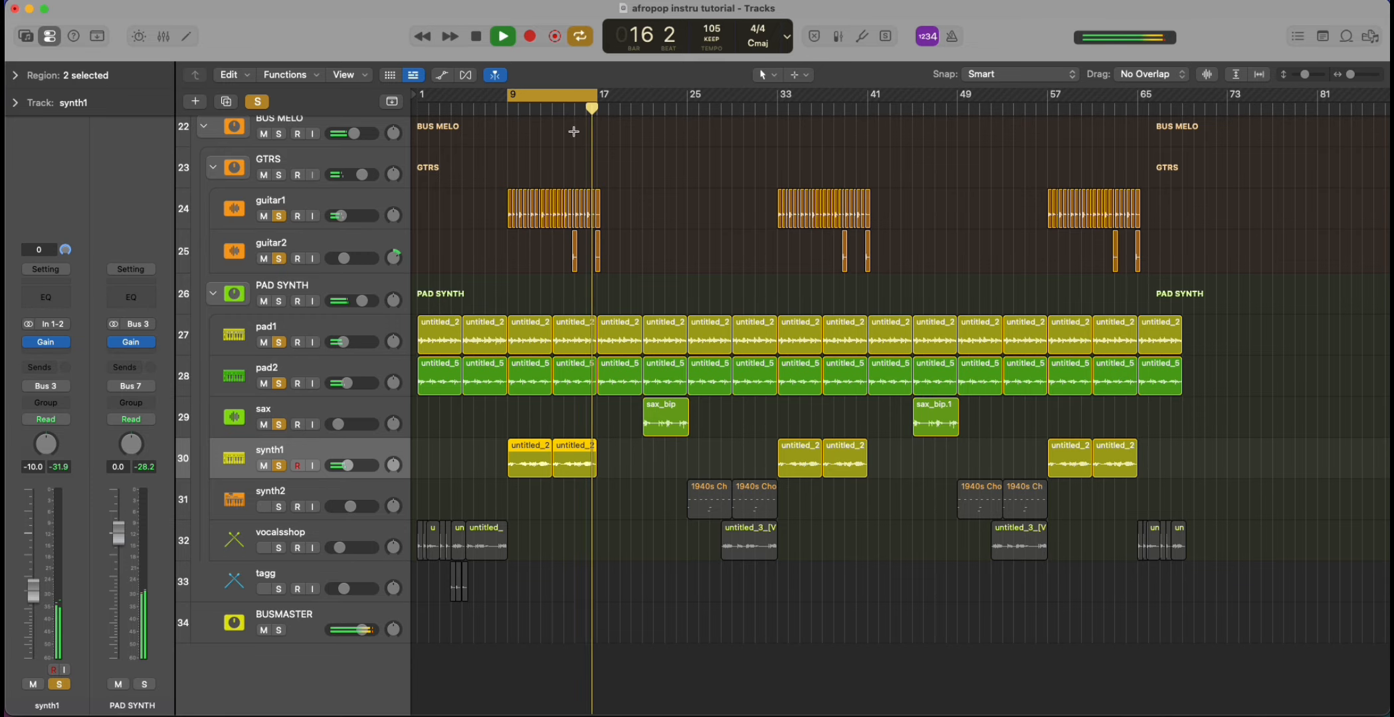
Move the cycle range to bars 25–33, solo synth2 as well, and open its 1940s Choir regions in the Piano Roll.
{"action": "key", "text": "space"}
{"action": "left_click_drag", "start_coordinate": [554, 95], "coordinate": [712, 111]}
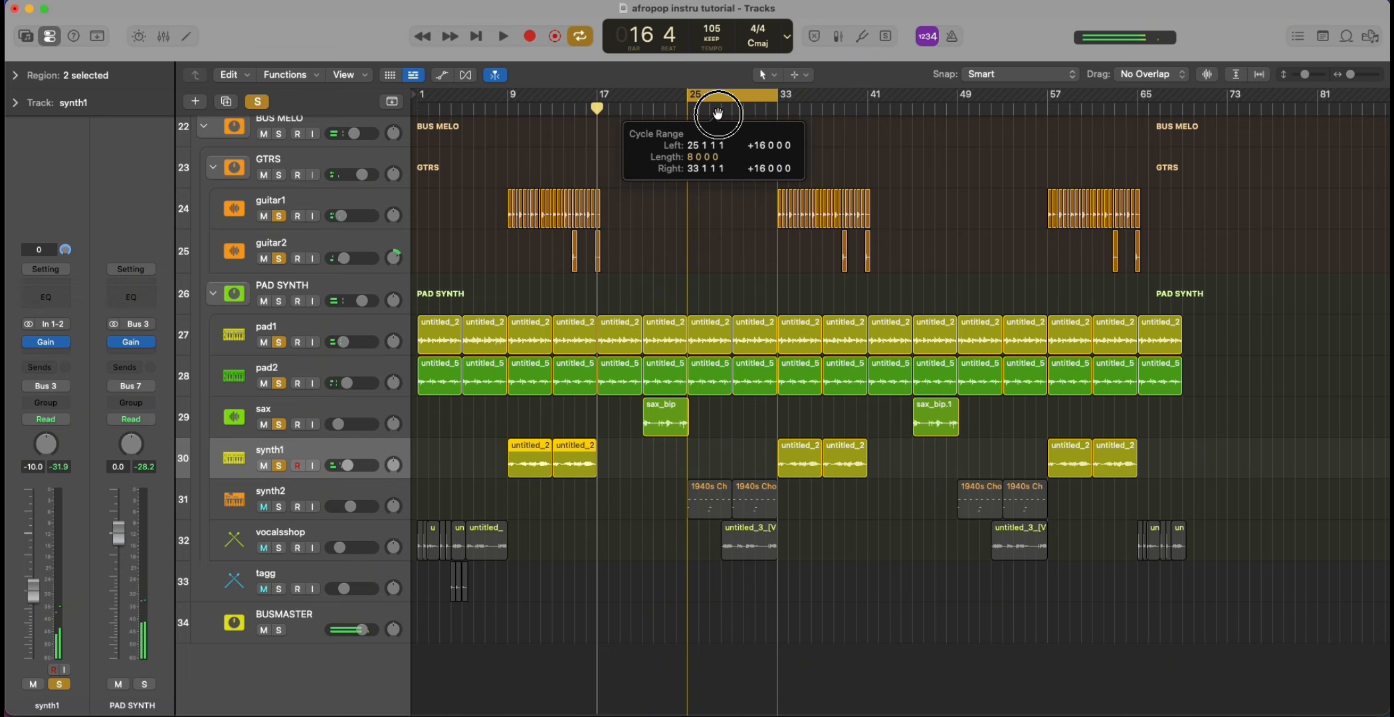
{"action": "double_click", "coordinate": [712, 484]}
{"action": "scroll", "coordinate": [712, 392], "scroll_direction": "down", "scroll_amount": 2}
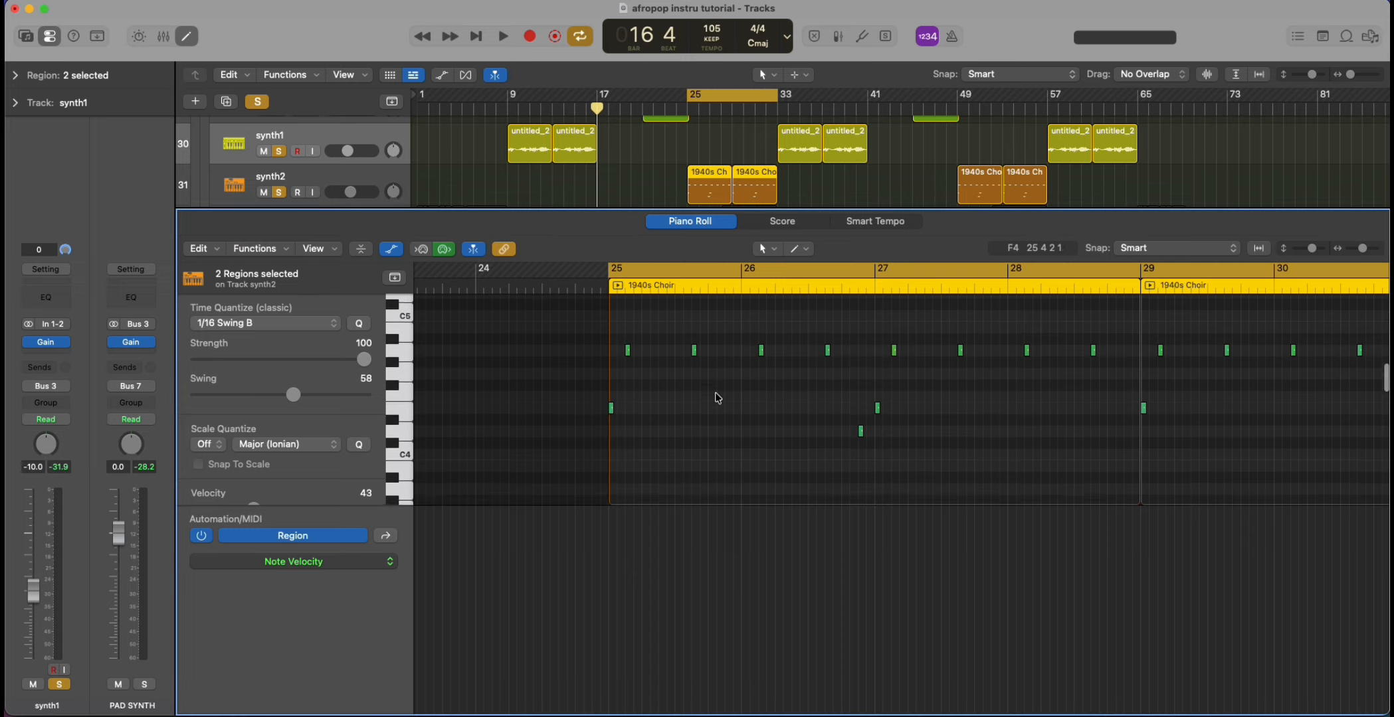
Hide the Piano Roll's automation area, play the 1940s Choir notes in bars 25–33, and close the editor.
{"action": "left_click", "coordinate": [397, 251]}
{"action": "scroll", "coordinate": [725, 398], "scroll_direction": "up", "scroll_amount": 2}
{"action": "scroll", "coordinate": [704, 398], "scroll_direction": "right", "scroll_amount": 5}
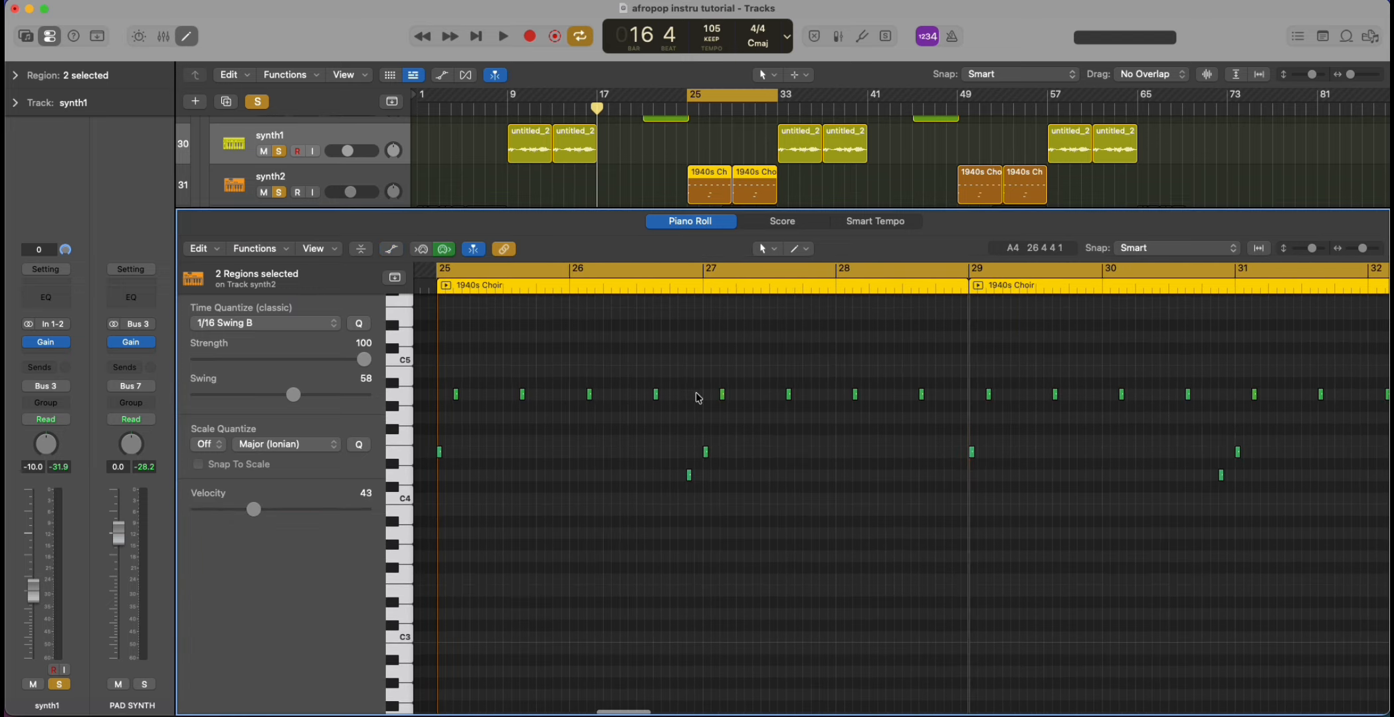
{"action": "scroll", "coordinate": [697, 397], "scroll_direction": "right", "scroll_amount": 1}
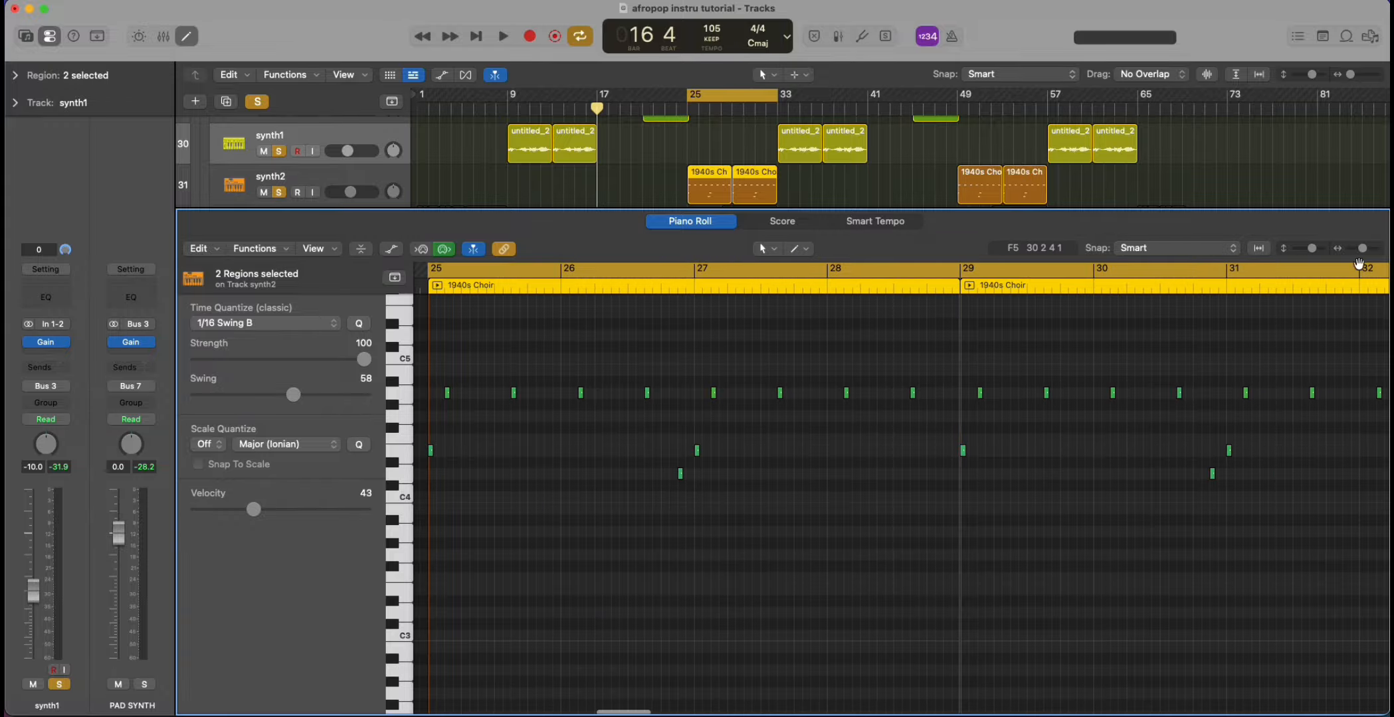
{"action": "left_click_drag", "start_coordinate": [1365, 253], "coordinate": [1360, 250]}
{"action": "key", "text": "space"}
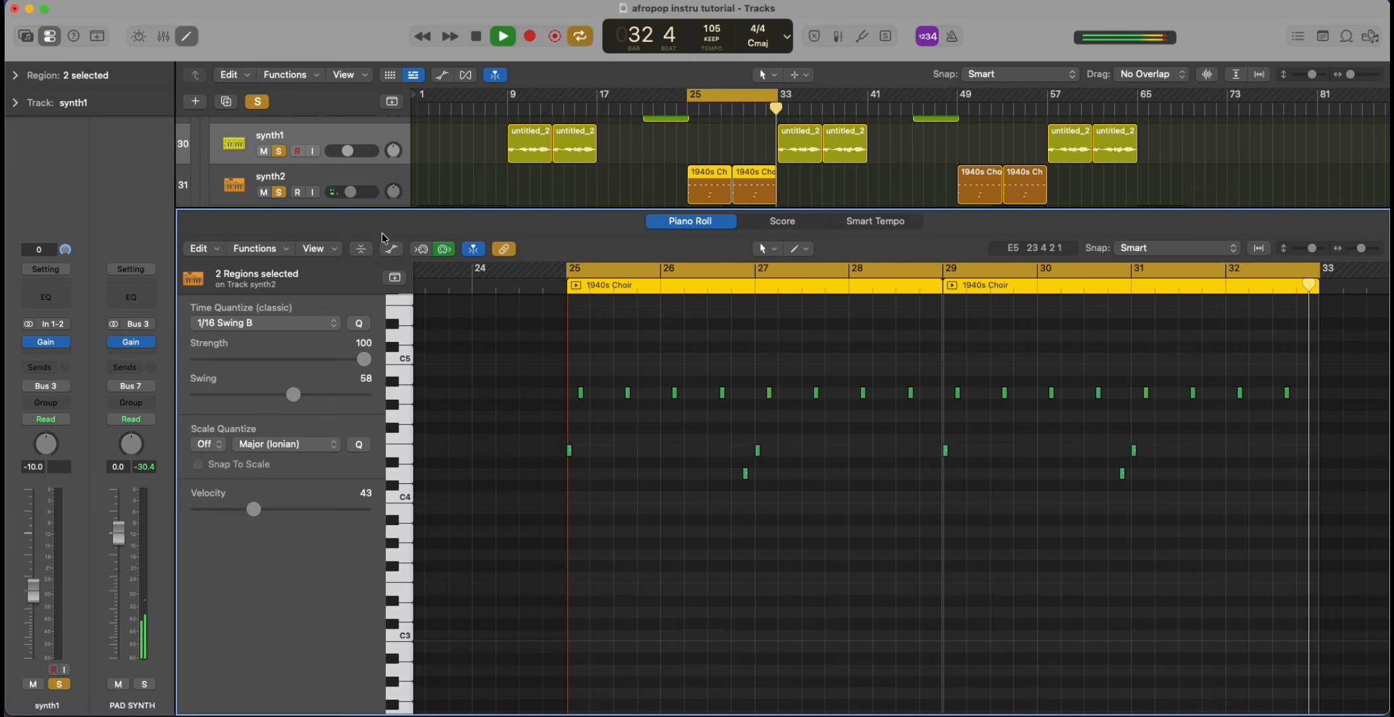
{"action": "key", "text": "space"}
{"action": "left_click", "coordinate": [187, 35]}
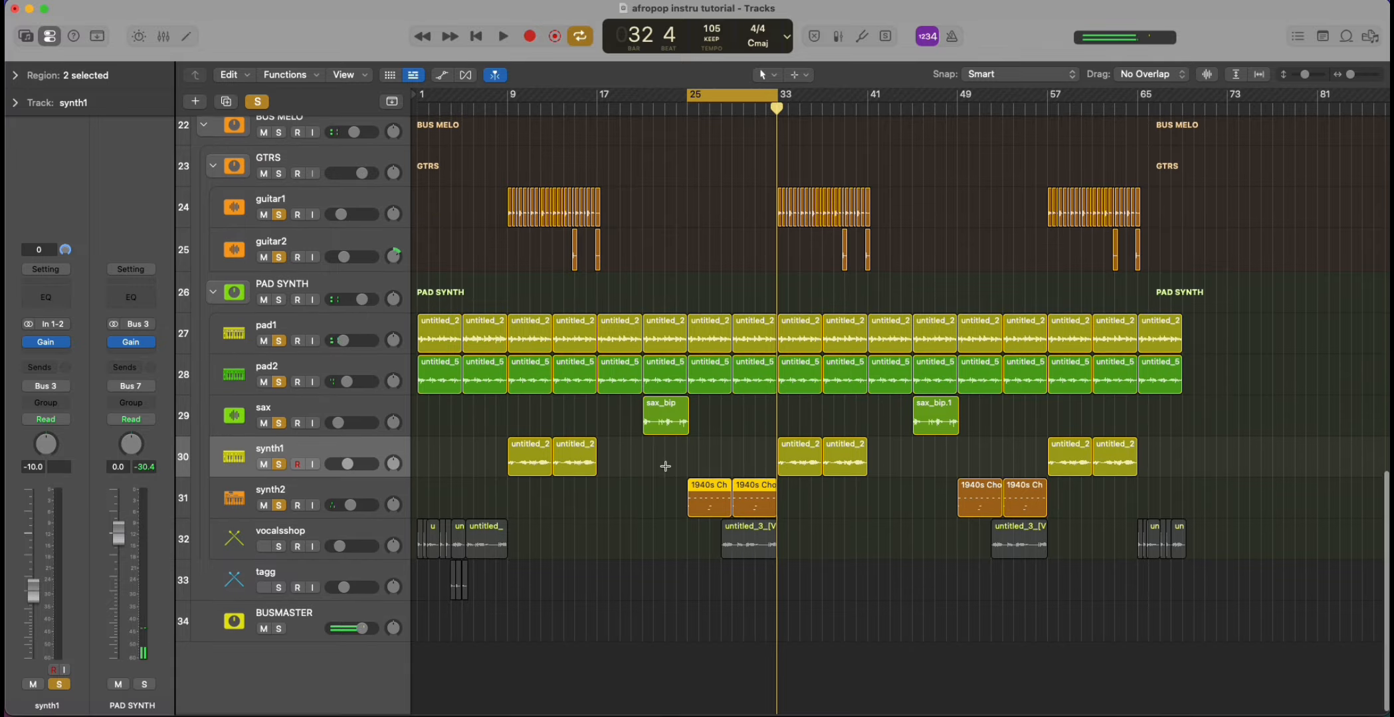
Add the vocalsshop track to the soloed tracks, set the cycle range to bars 1–9, and play its regions.
{"action": "left_click", "coordinate": [313, 524]}
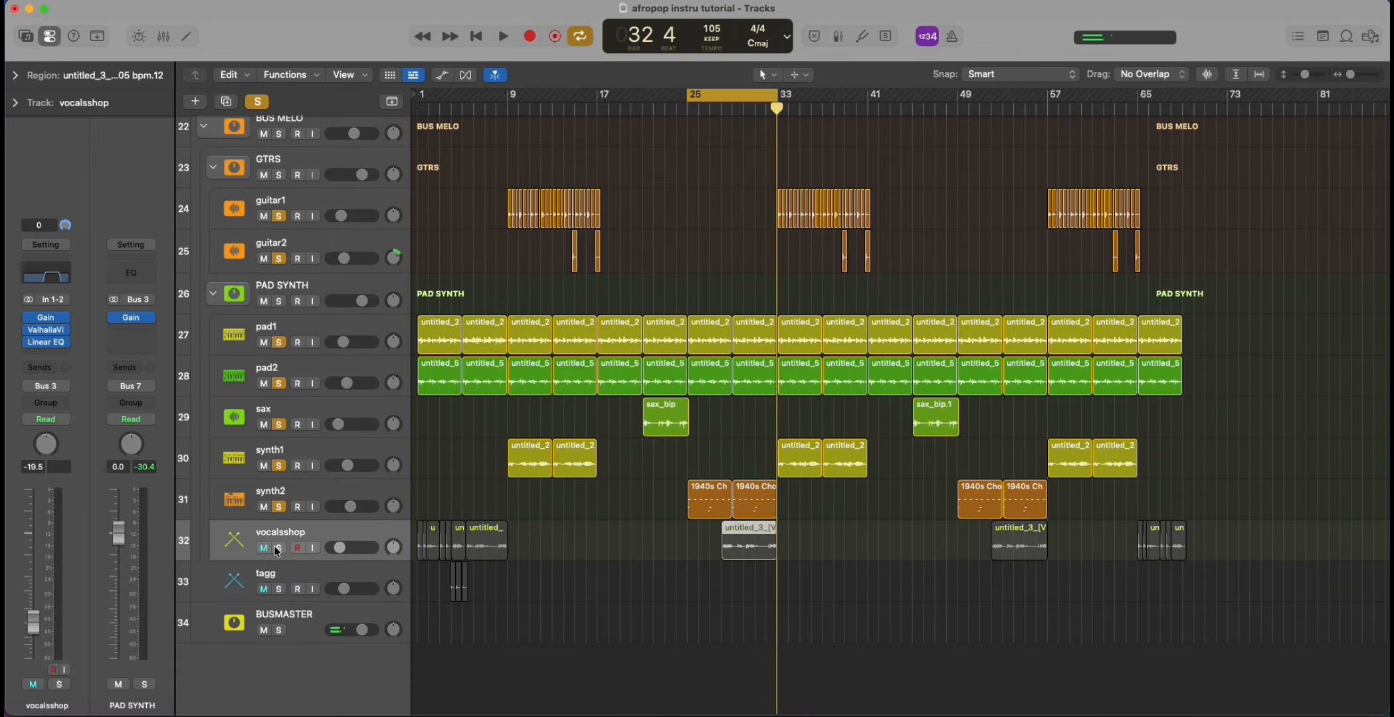
{"action": "left_click_drag", "start_coordinate": [689, 94], "coordinate": [405, 107]}
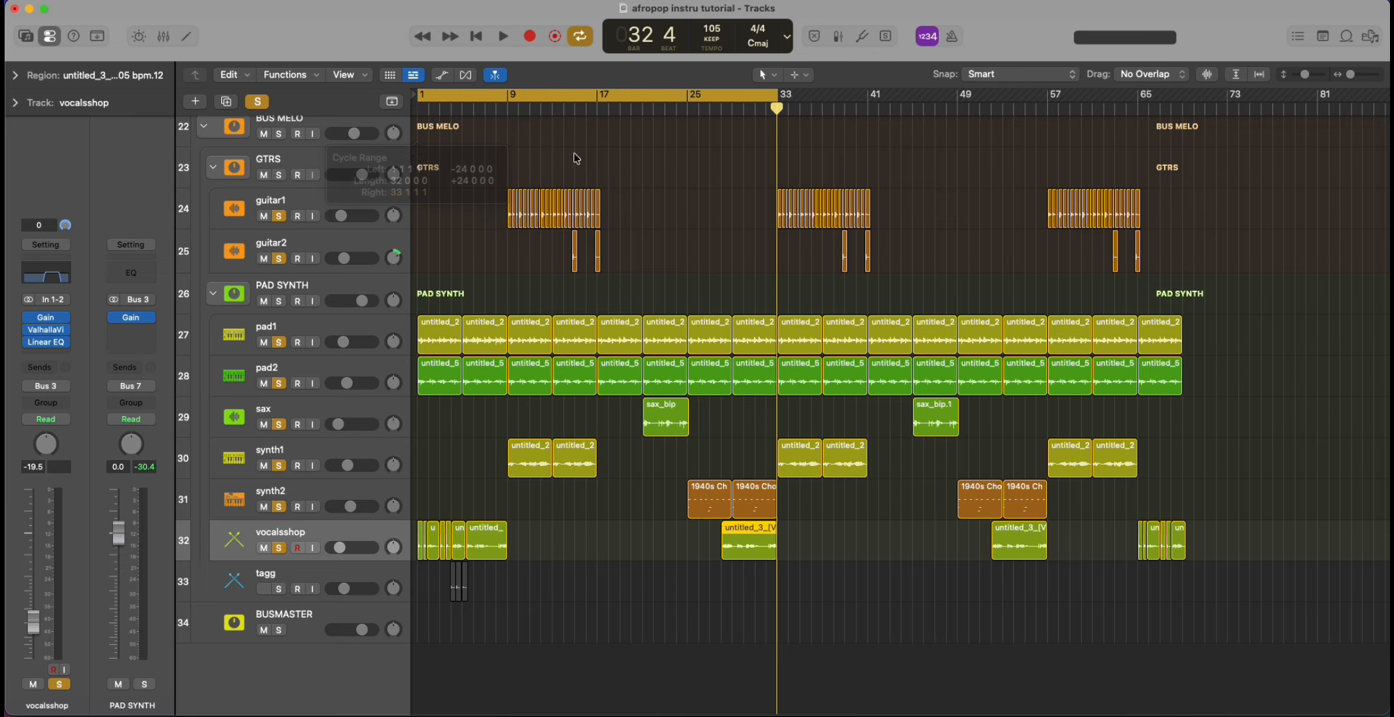
{"action": "left_click_drag", "start_coordinate": [775, 91], "coordinate": [508, 247]}
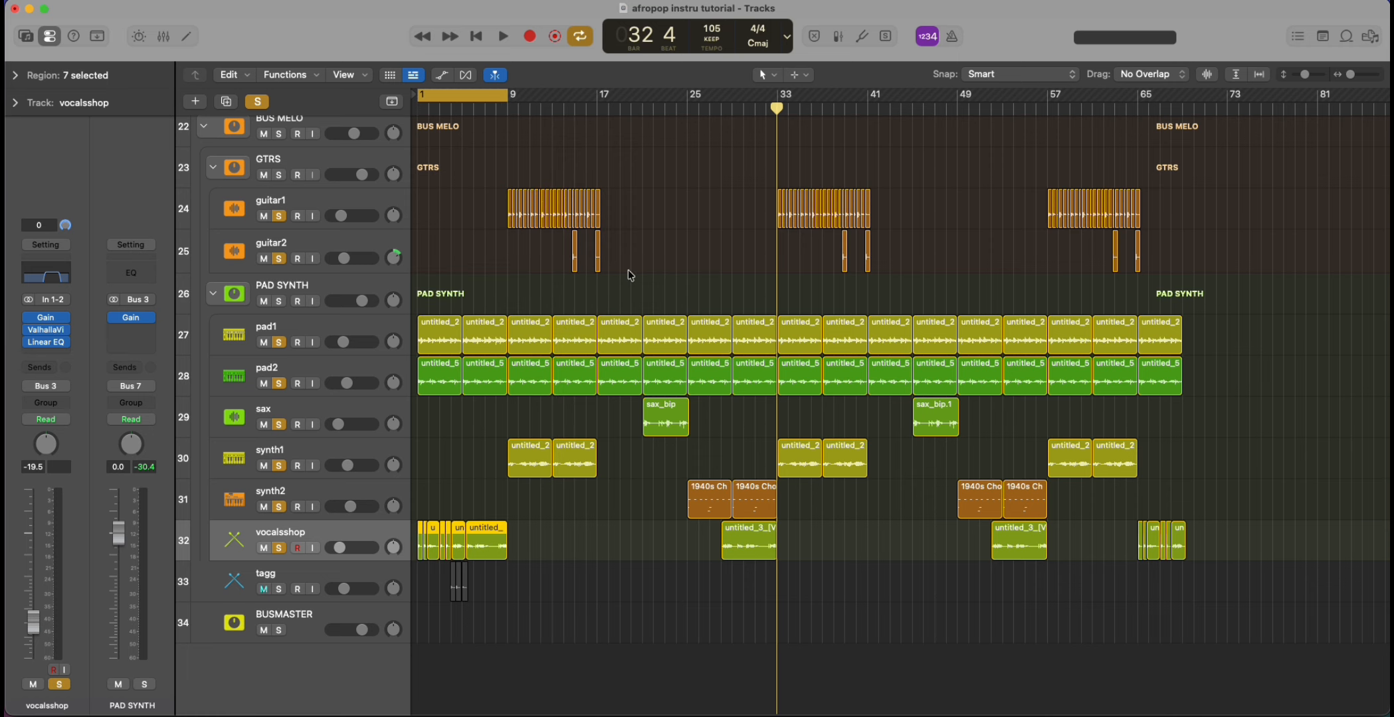
{"action": "left_click_drag", "start_coordinate": [1348, 73], "coordinate": [1353, 77]}
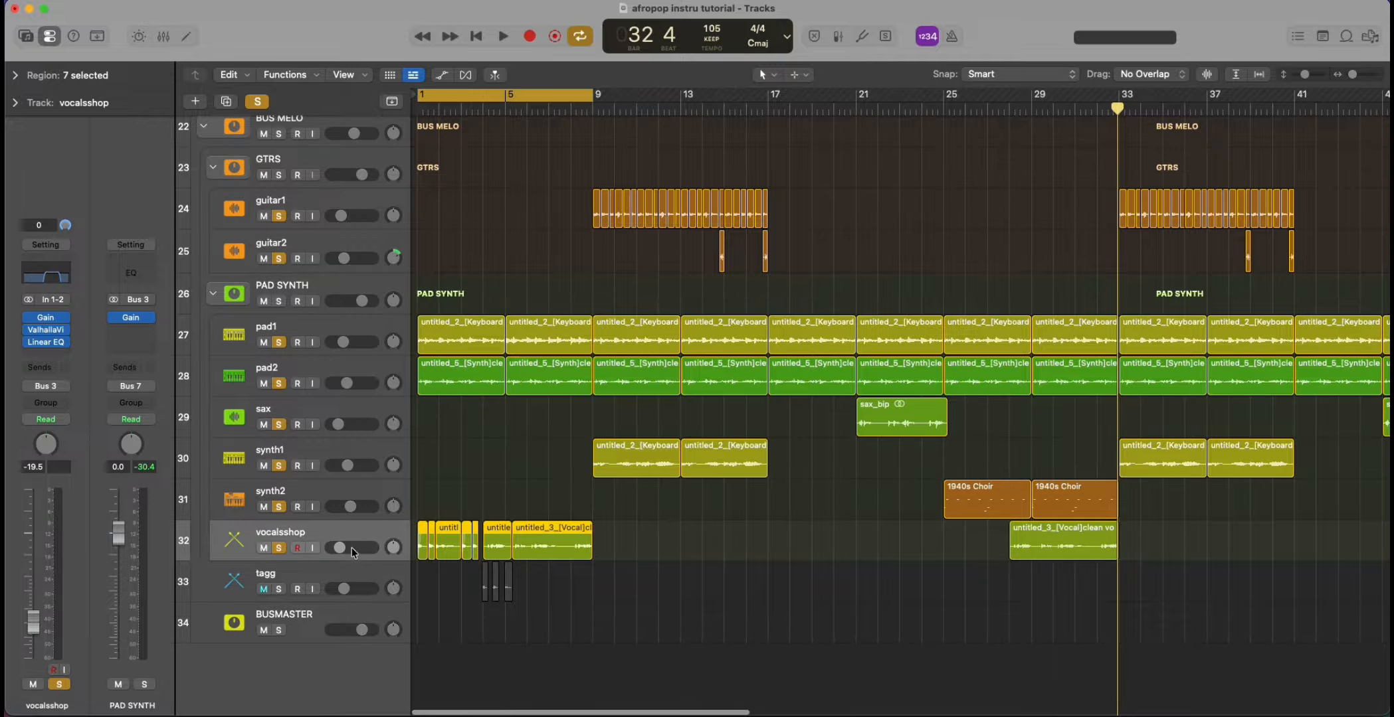
{"action": "key", "text": "space"}
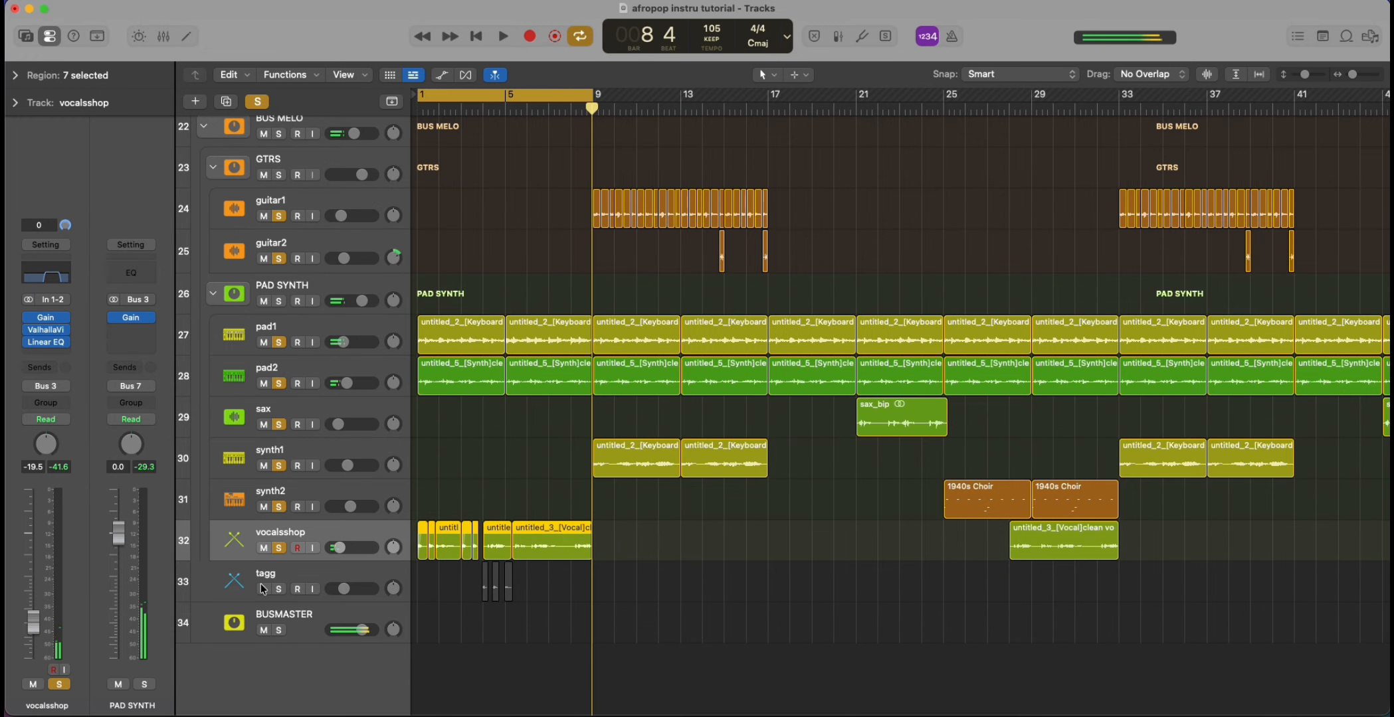
Add tagg to the soloed tracks, play bars 1–9, and set the tagg track's volume to -12.8 dB.
{"action": "left_click", "coordinate": [300, 572]}
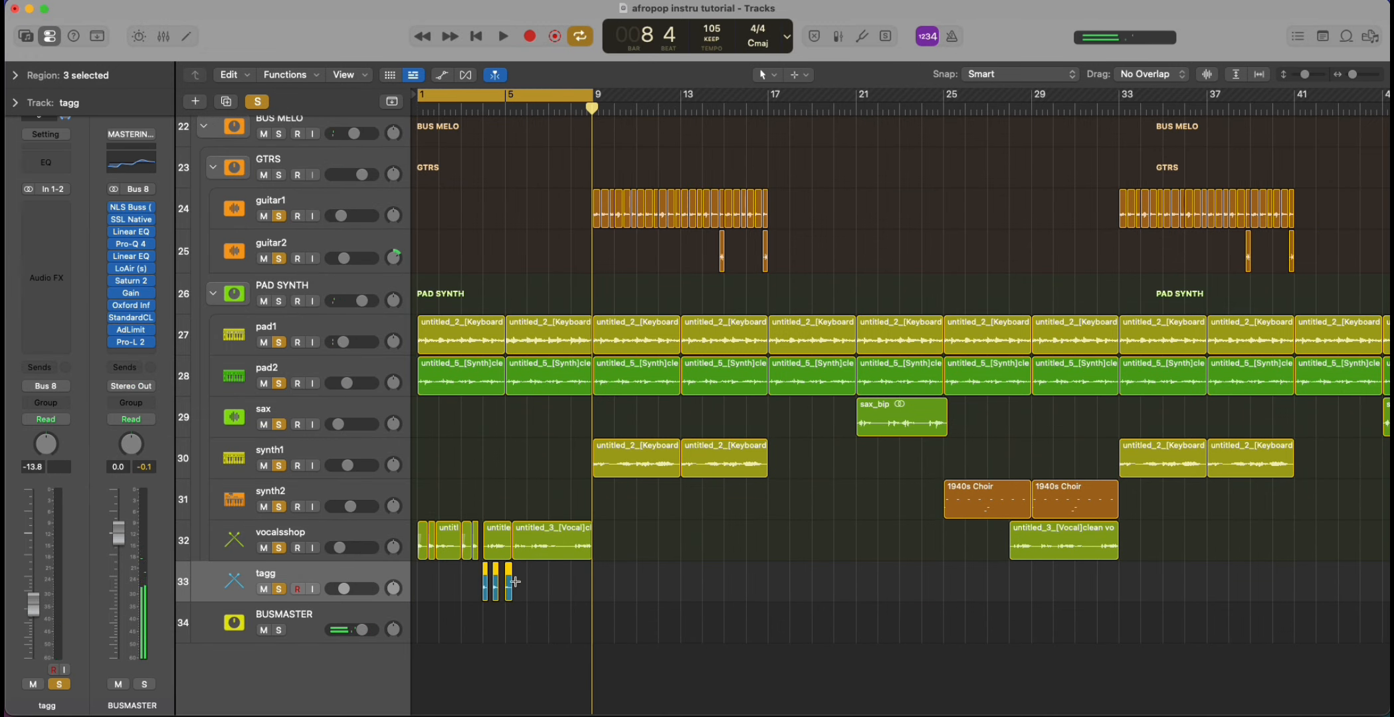
{"action": "key", "text": "space"}
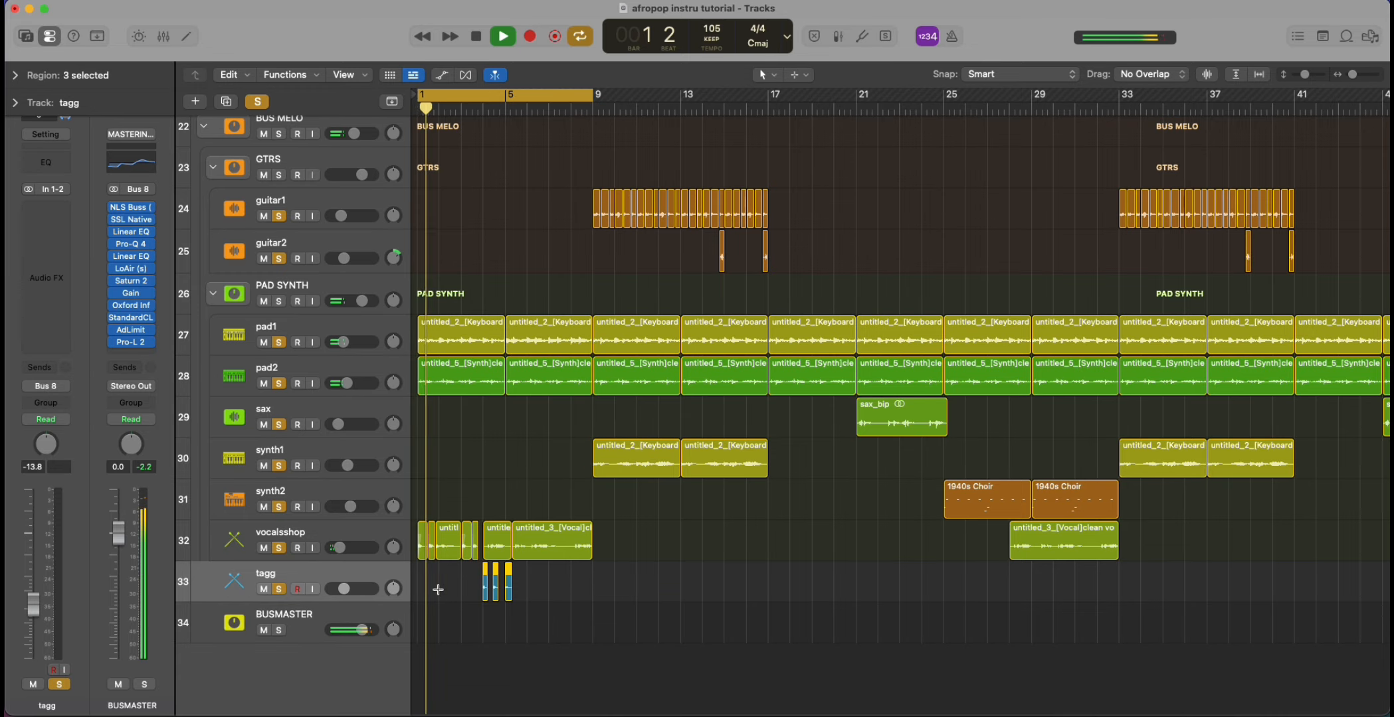
{"action": "left_click", "coordinate": [343, 588]}
{"action": "left_click_drag", "start_coordinate": [345, 589], "coordinate": [346, 591]}
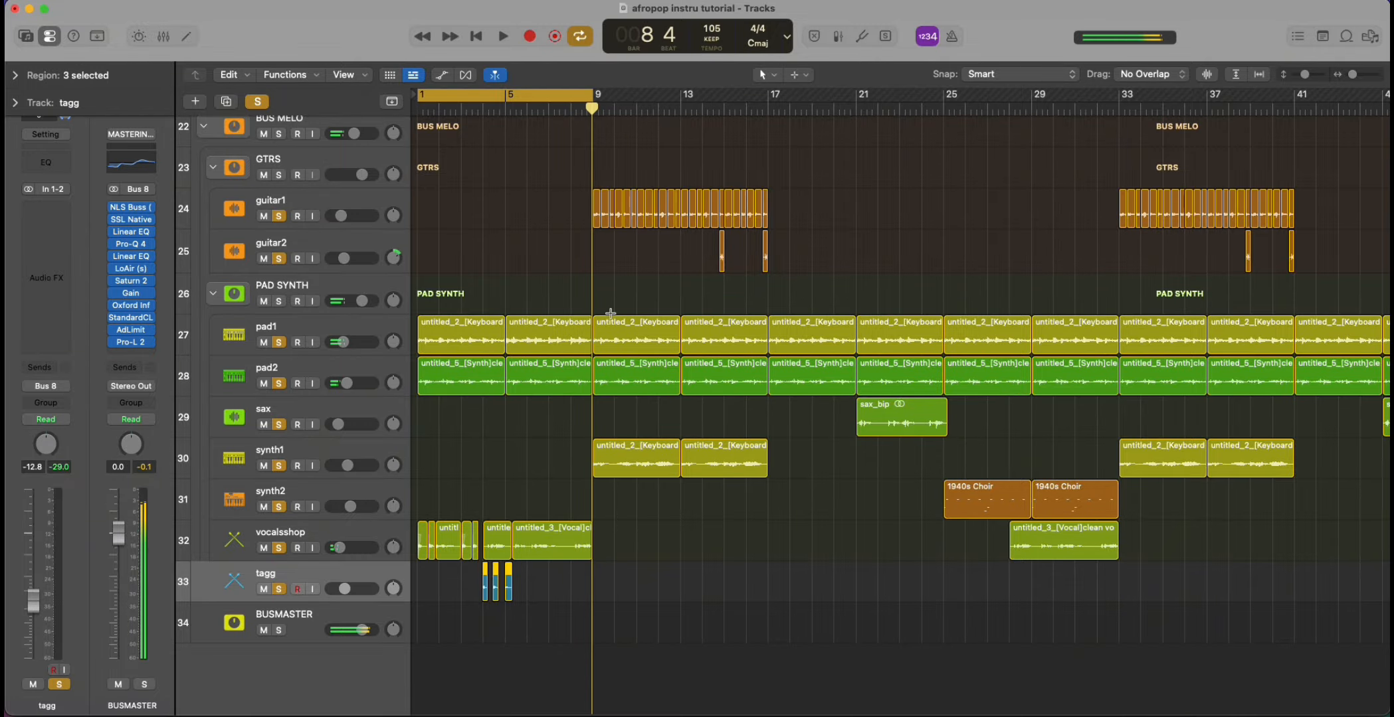
Clear all track solos, extend the cycle range over the whole arrangement, and play the full instrumental with every track.
{"action": "scroll", "coordinate": [611, 313], "scroll_direction": "up", "scroll_amount": 20}
{"action": "left_click_drag", "start_coordinate": [1352, 75], "coordinate": [1340, 80]}
{"action": "key", "text": "z"}
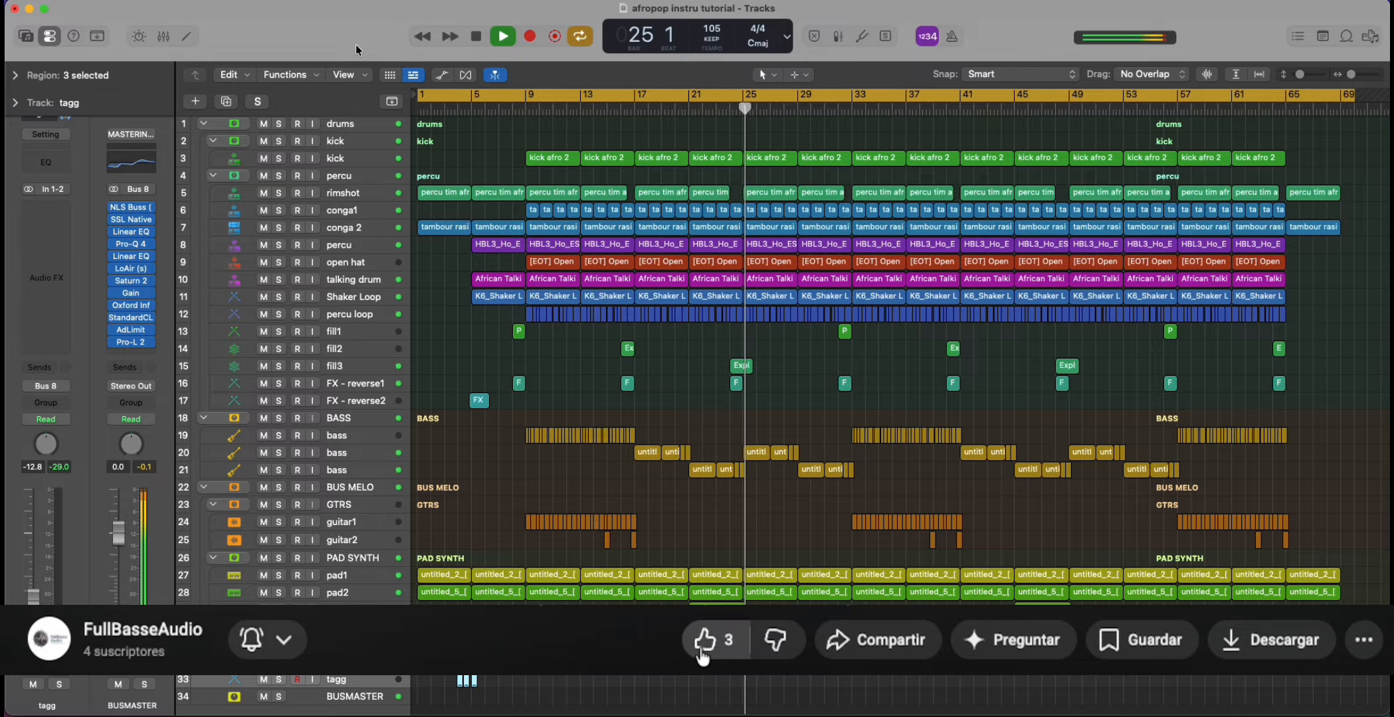
{"action": "left_click", "coordinate": [711, 643]}
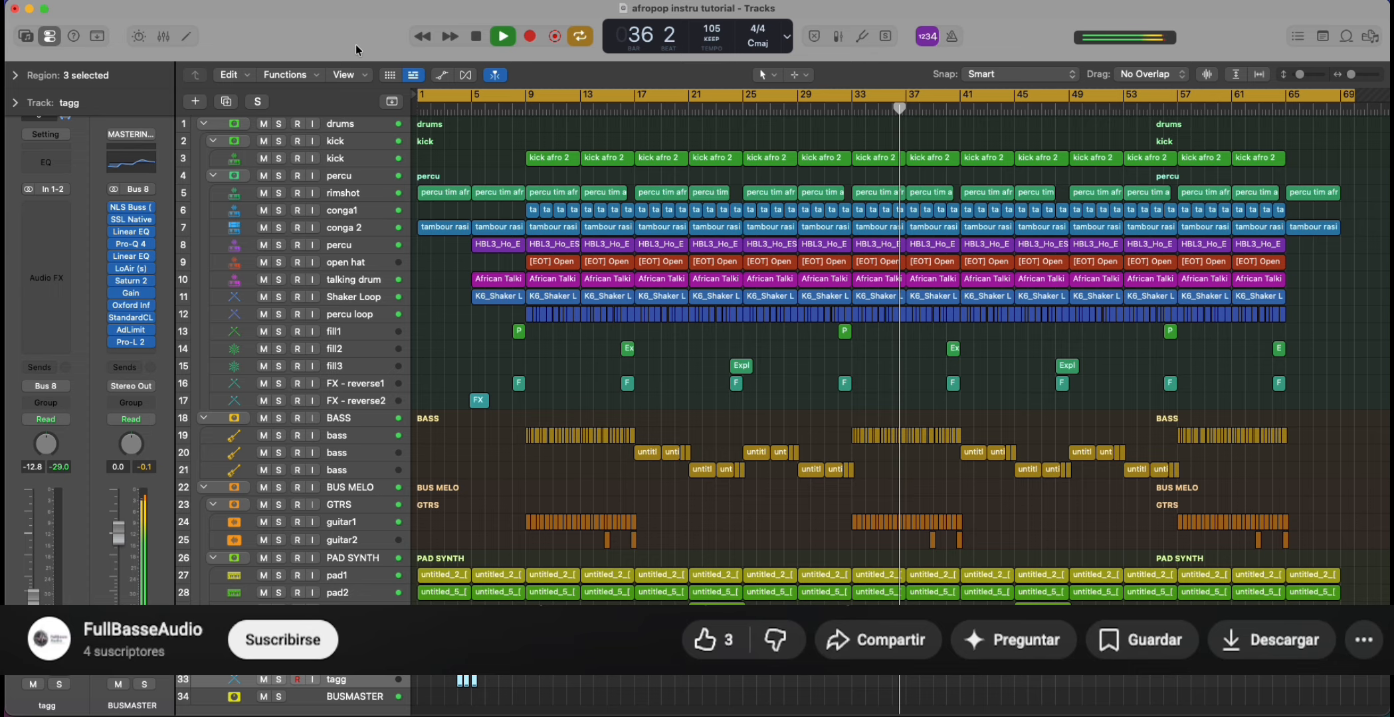
{"action": "left_click", "coordinate": [281, 643]}
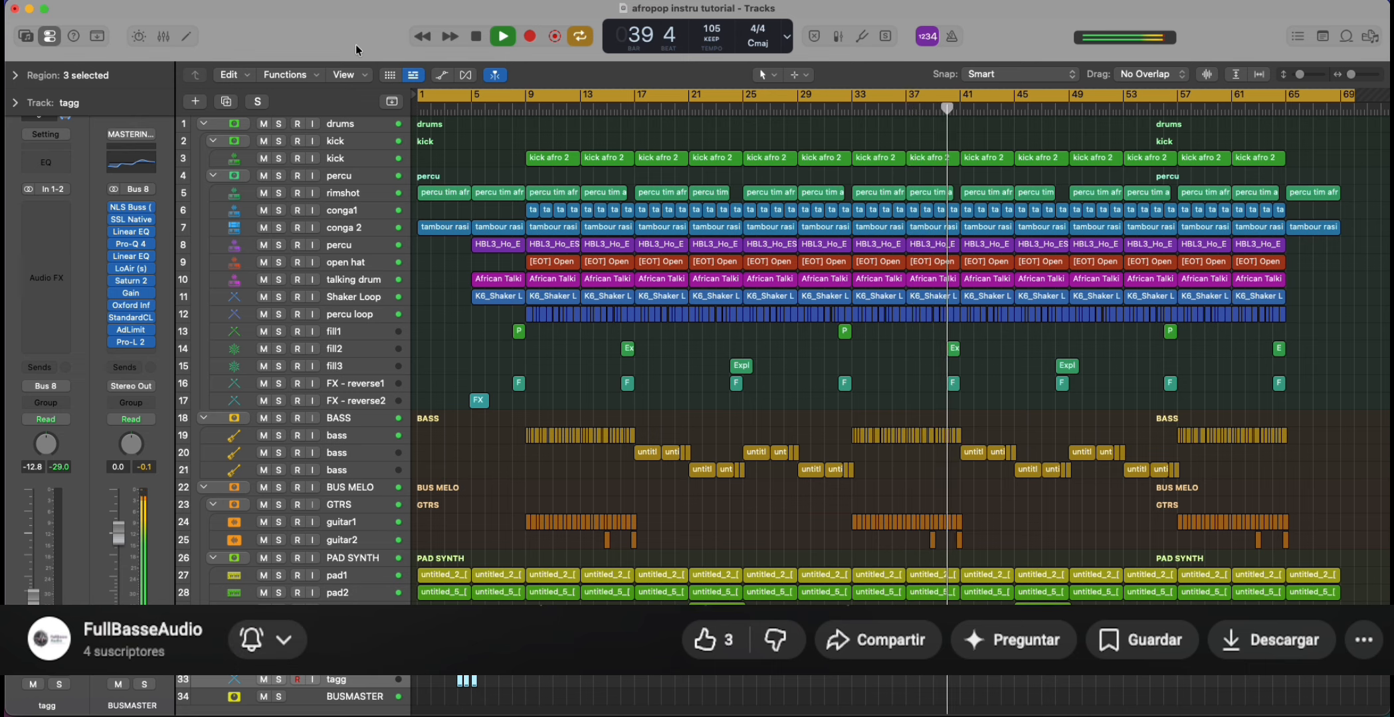
{"action": "left_click", "coordinate": [706, 643]}
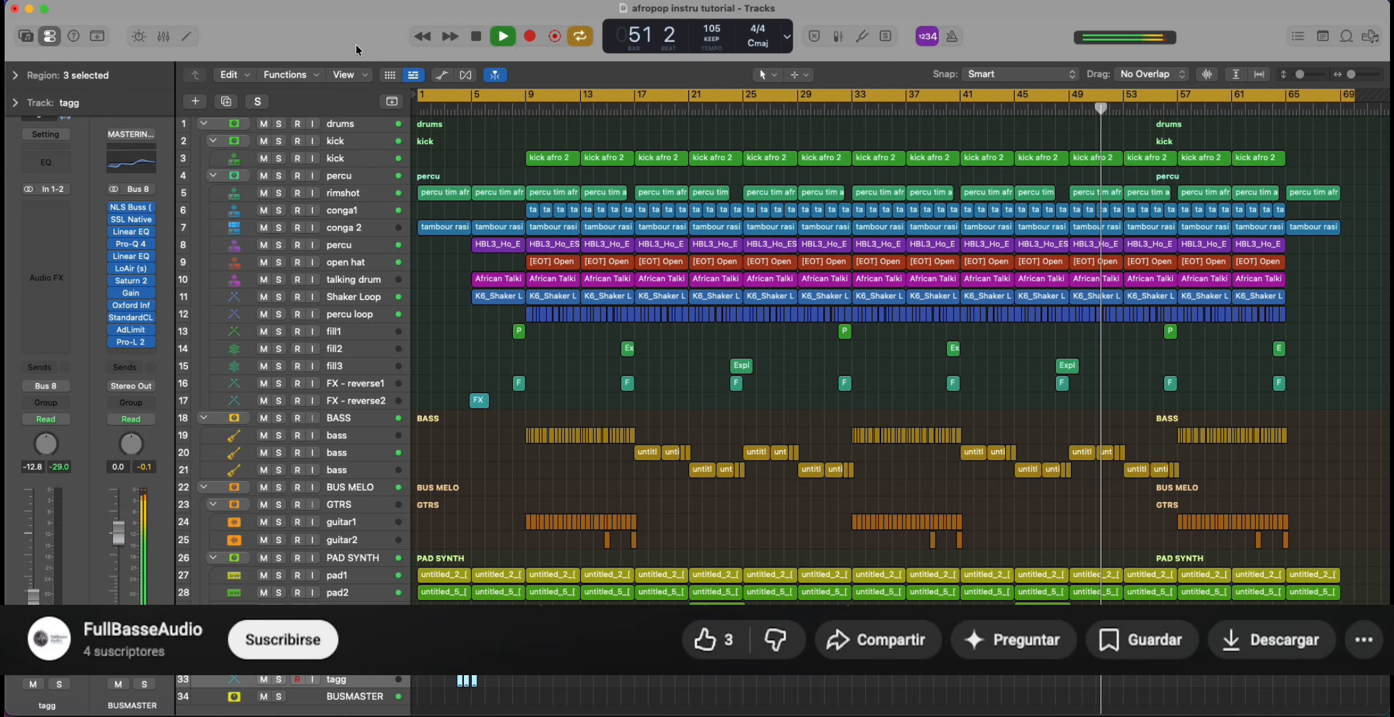
{"action": "left_click", "coordinate": [275, 648]}
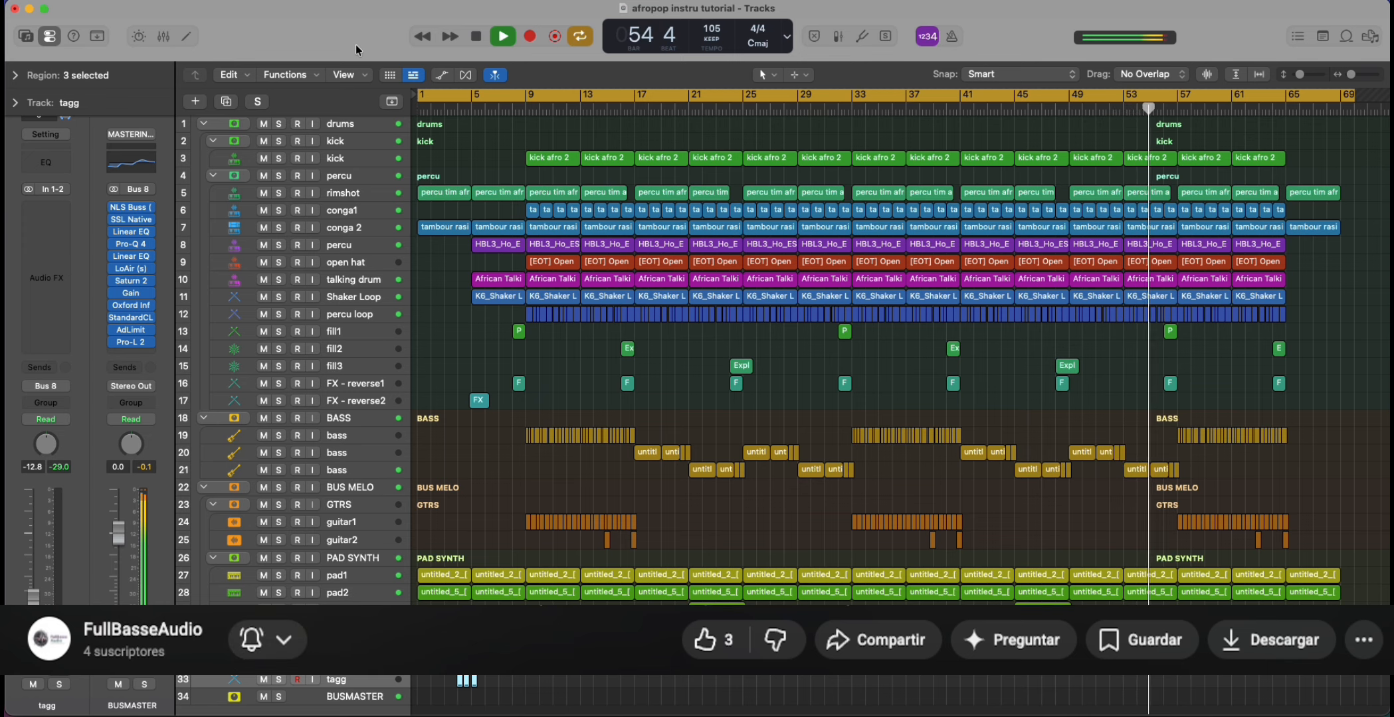
{"action": "left_click", "coordinate": [715, 644]}
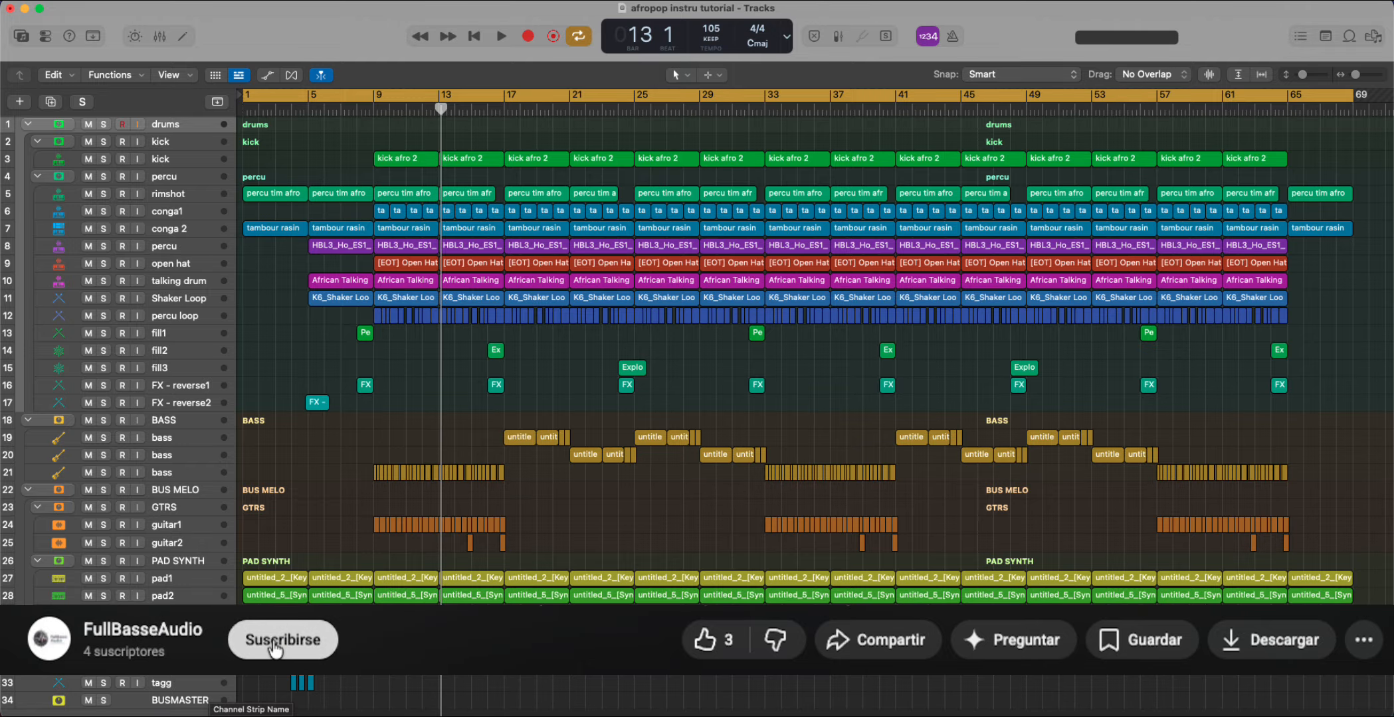
{"action": "left_click", "coordinate": [279, 639]}
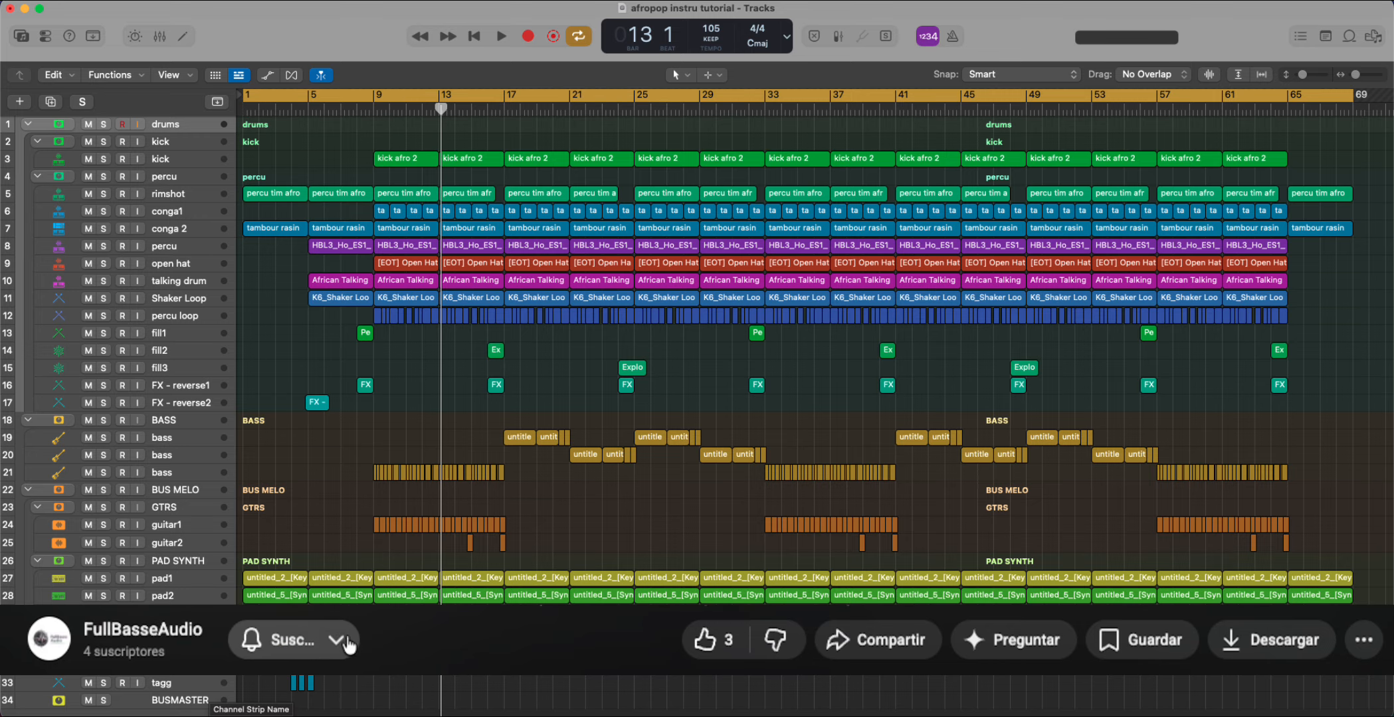
{"action": "left_click", "coordinate": [711, 644]}
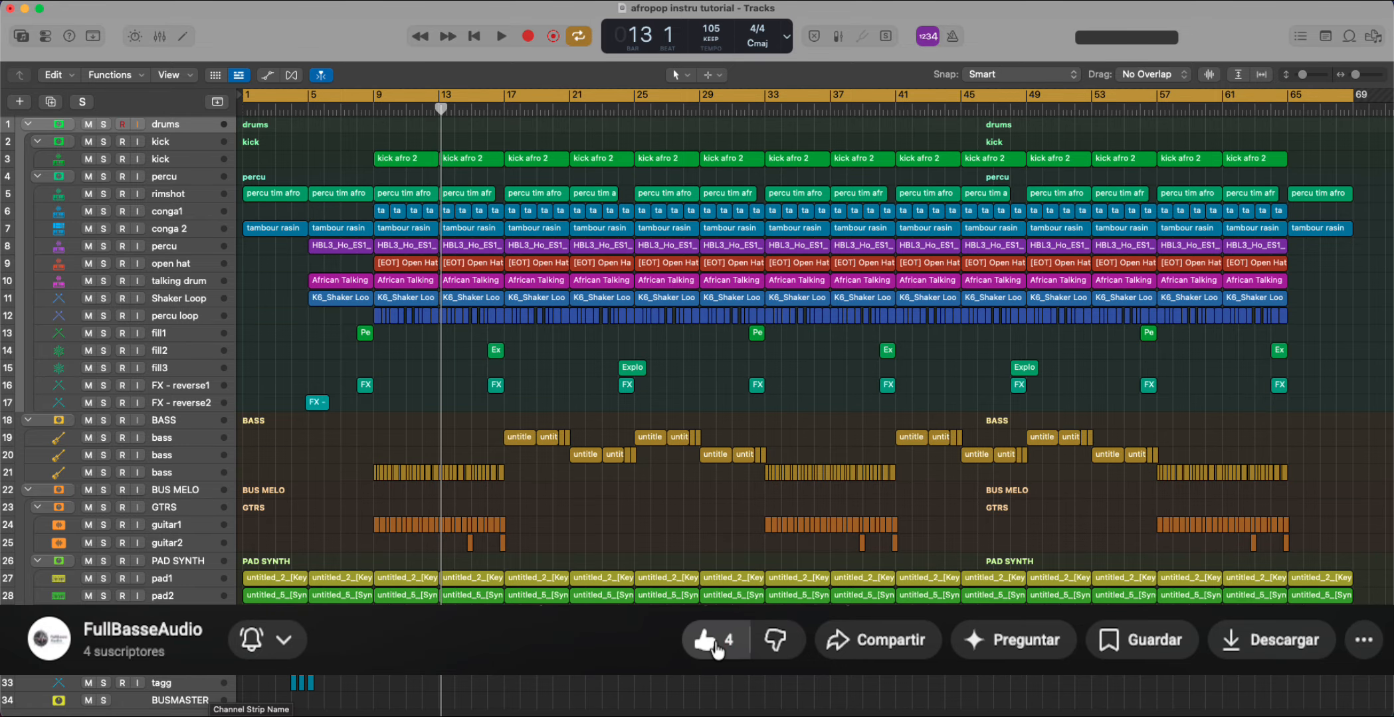